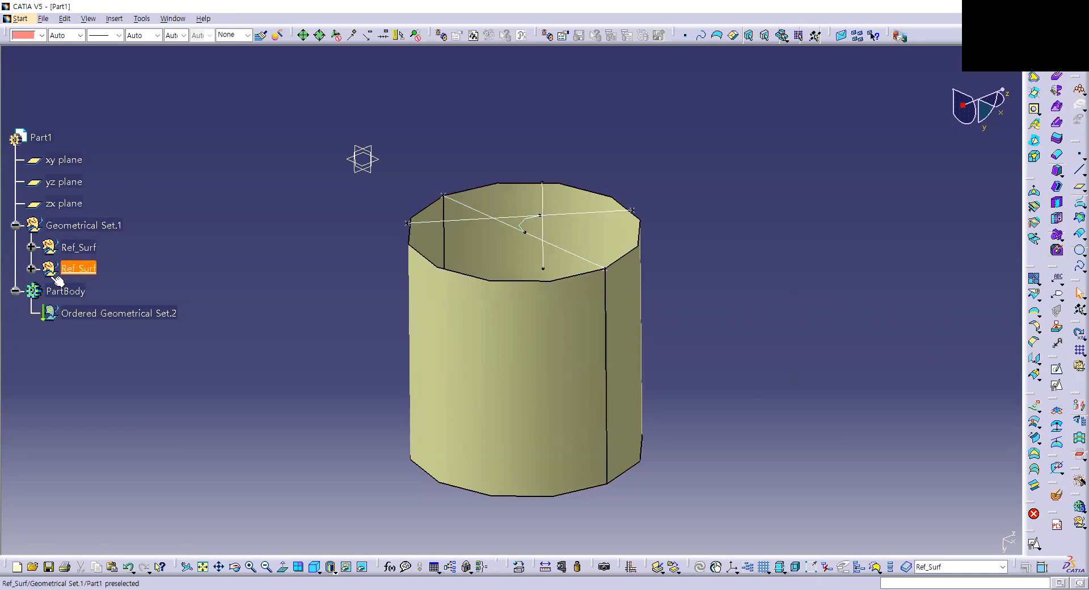
Examine the contents of the first Ref_Surf set, including Ref_Point, Ref_Line and the extruded surface
left_click(32, 269)
left_click(32, 268)
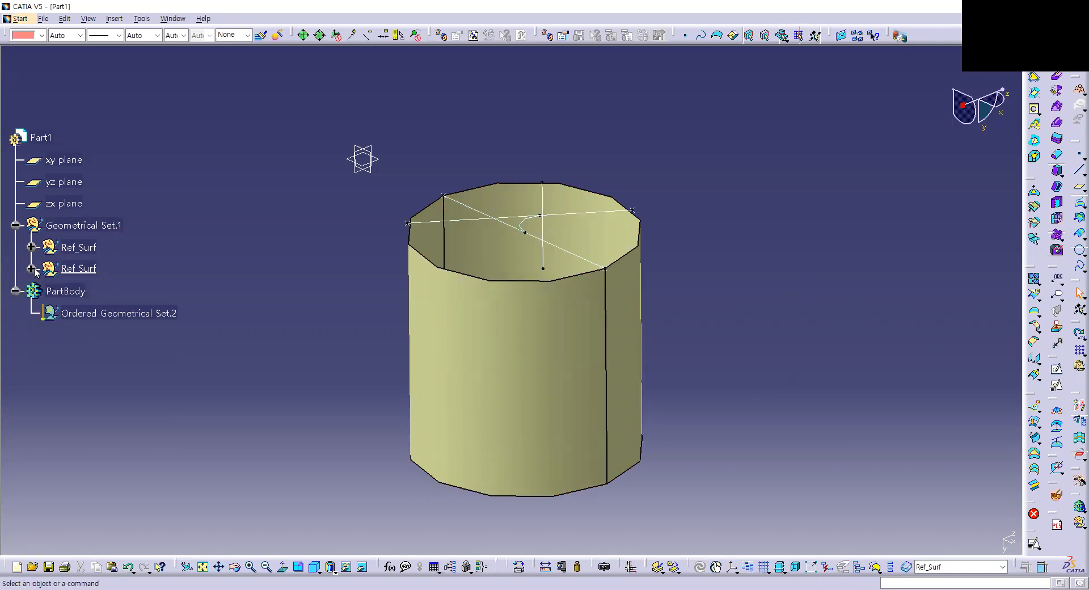
left_click(31, 248)
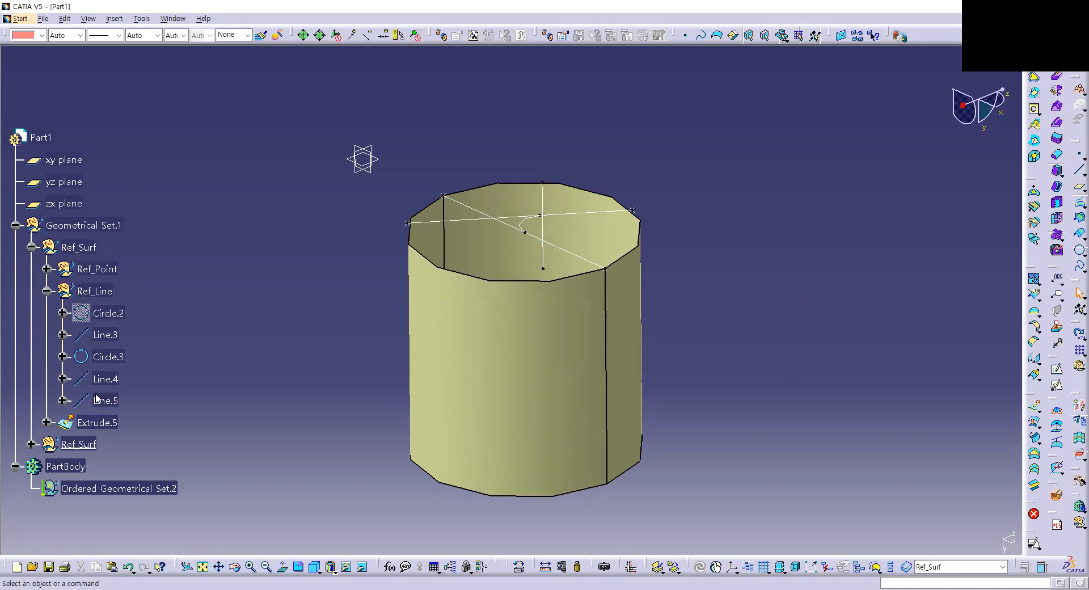
left_click(47, 291)
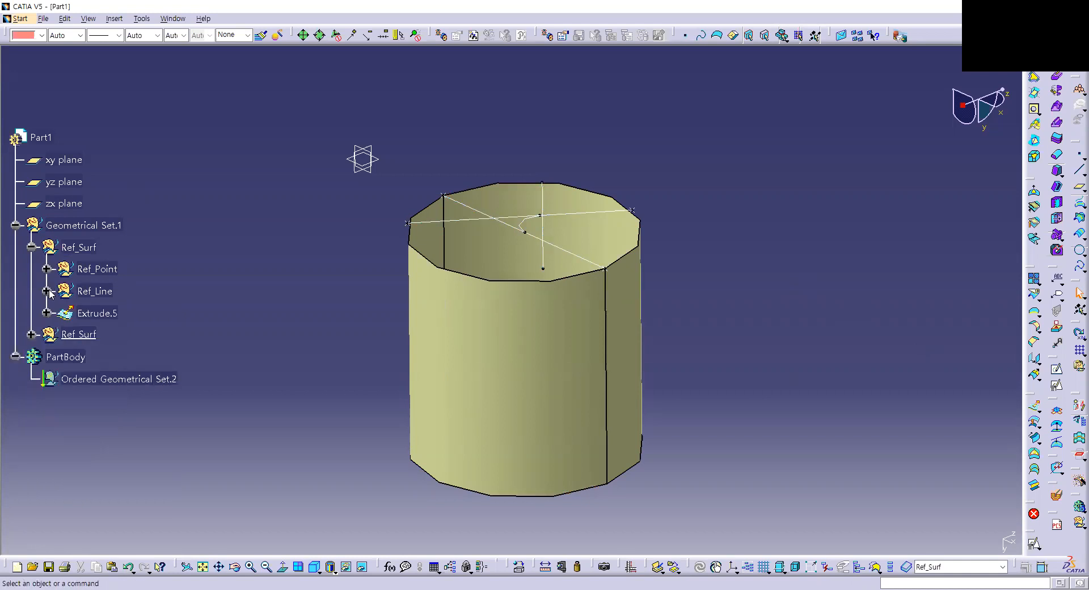
left_click(113, 271)
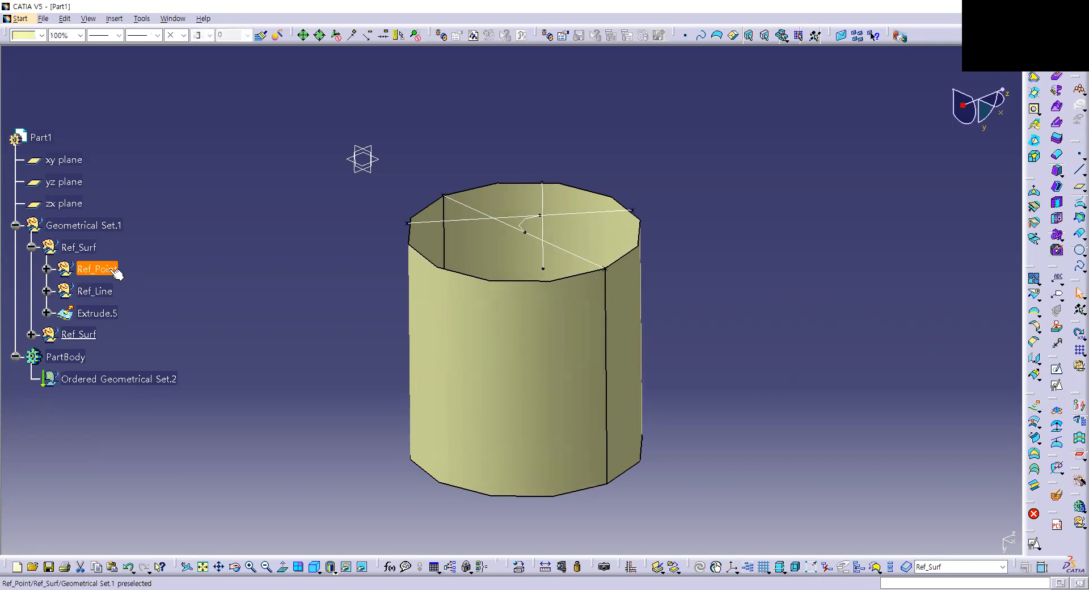
left_click(198, 270)
left_click(89, 311)
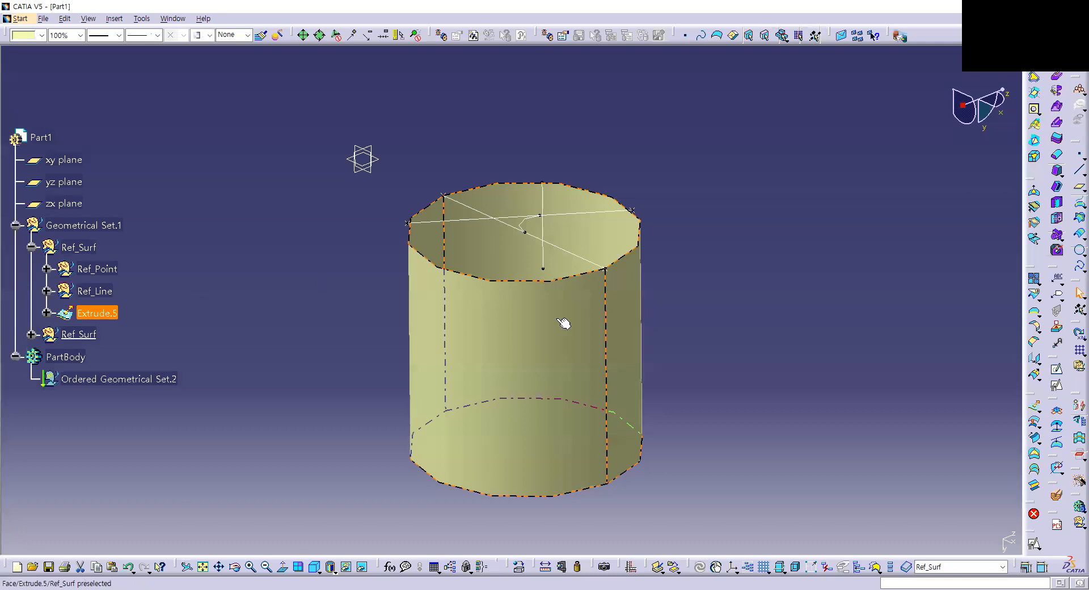
left_click(216, 245)
left_click(31, 247)
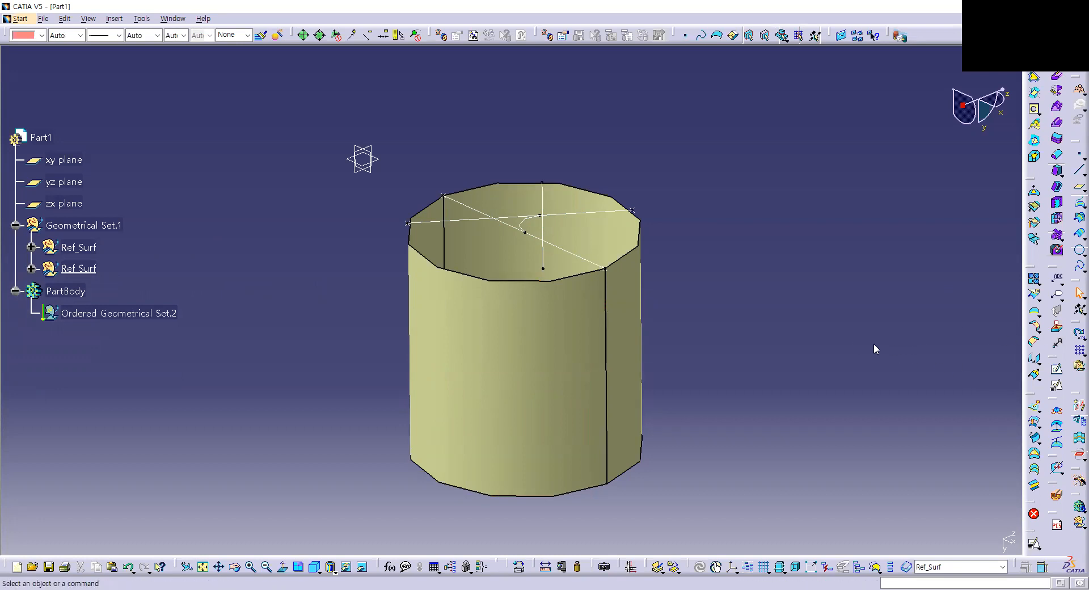
Undock the Sketcher toolbar and sketch a free circle on the xy plane, on the positive H side of the origin
mouse_move(1054, 356)
left_mouse_down()
mouse_move(812, 291)
mouse_move(773, 265)
left_mouse_up()
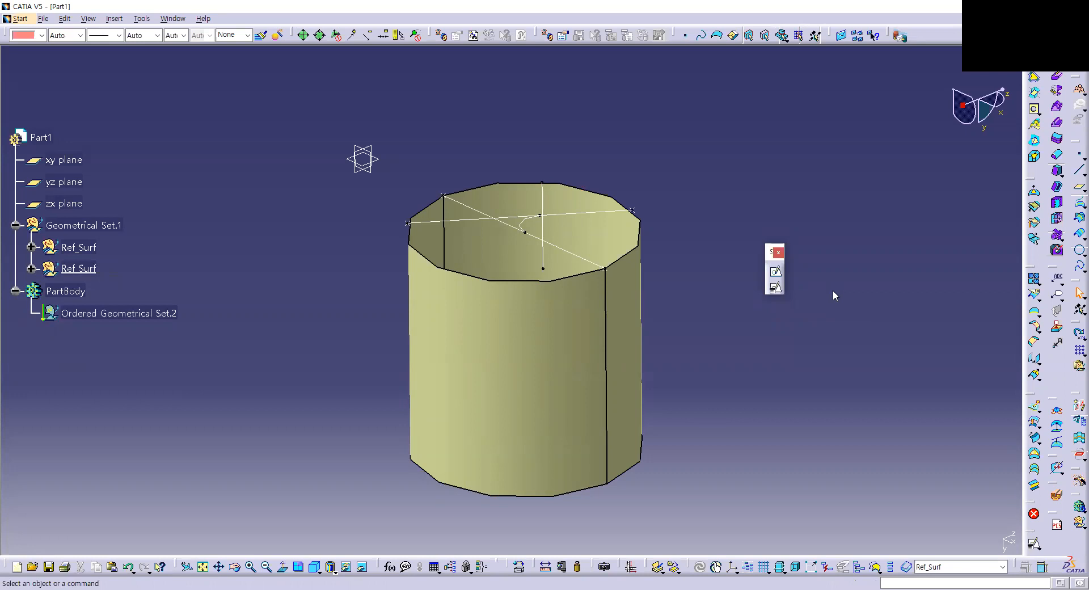
left_click(777, 274)
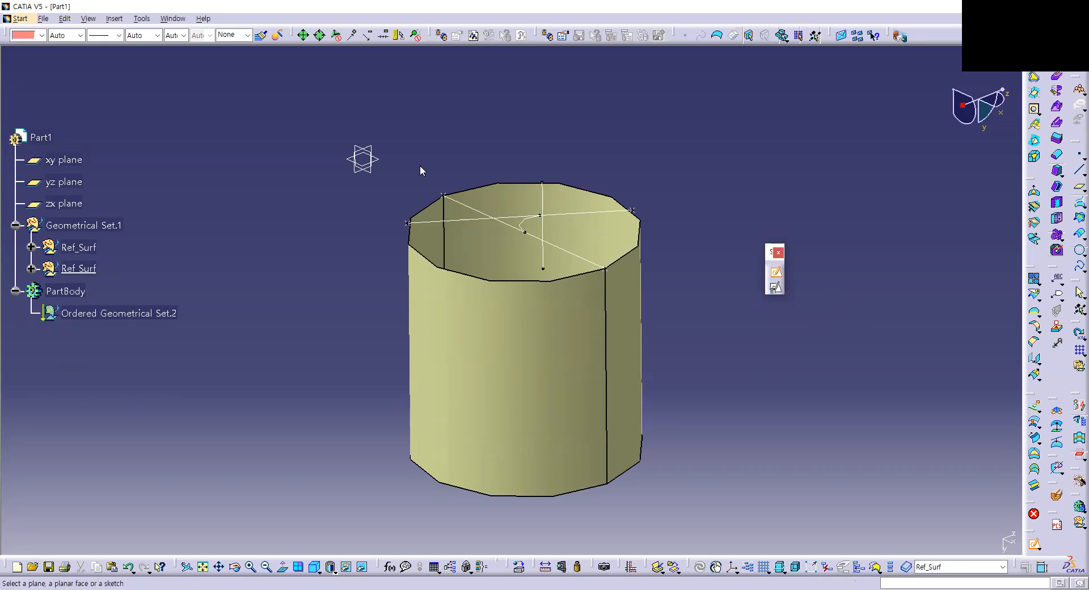
left_click(380, 156)
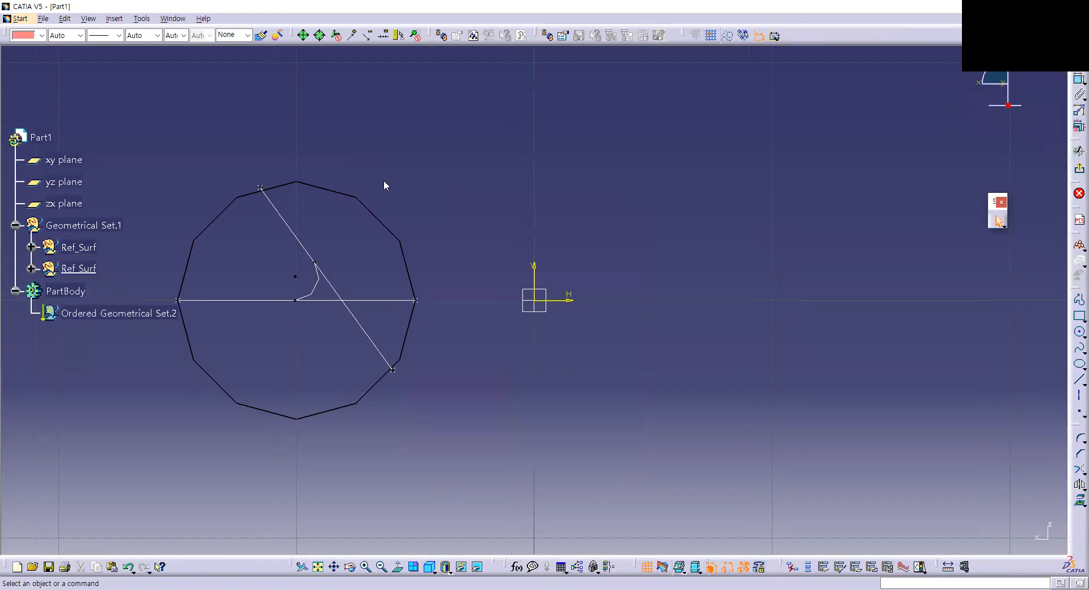
middle_click_drag(467, 294, 555, 279)
left_click(1080, 332)
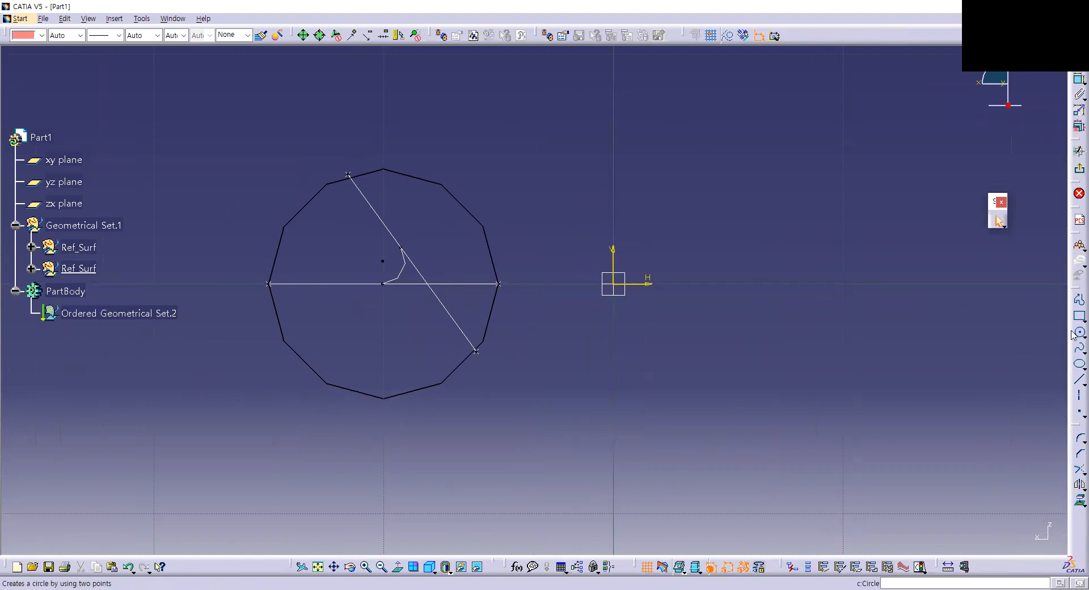
left_click(726, 295)
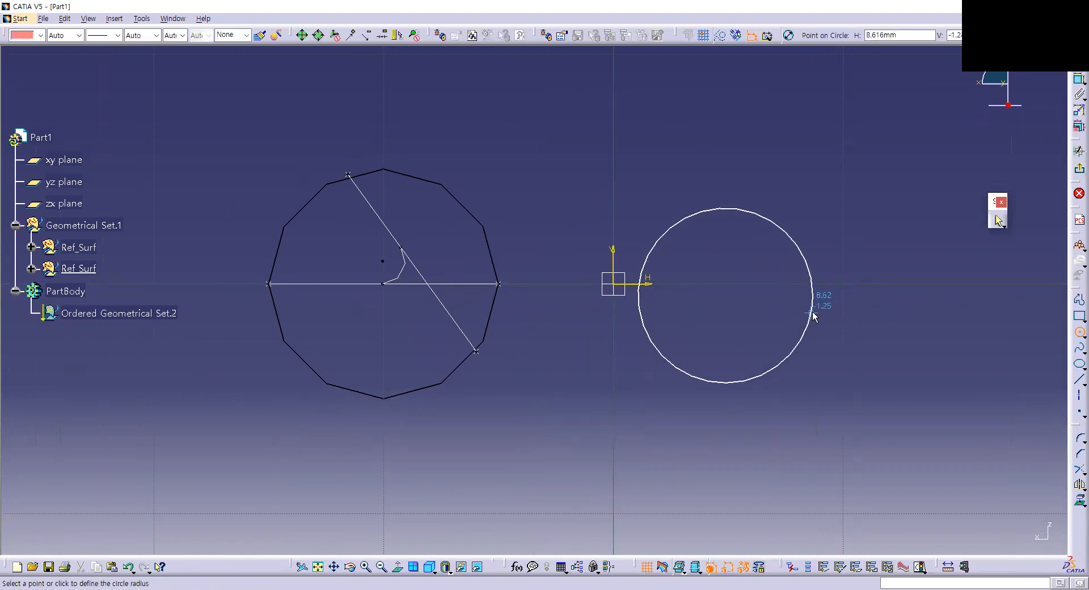
left_click(768, 298)
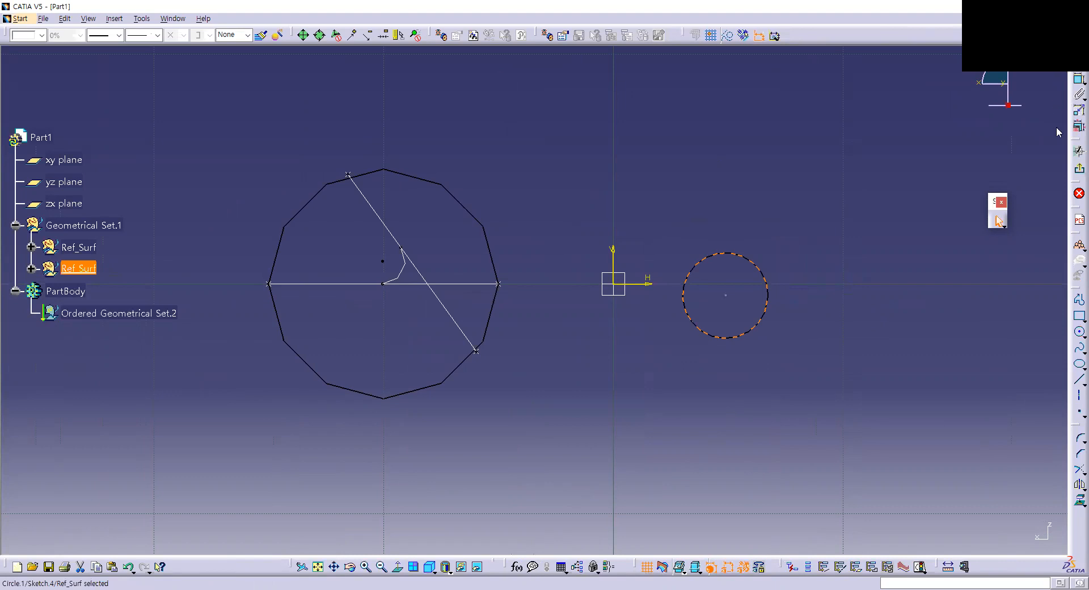
left_click(1079, 169)
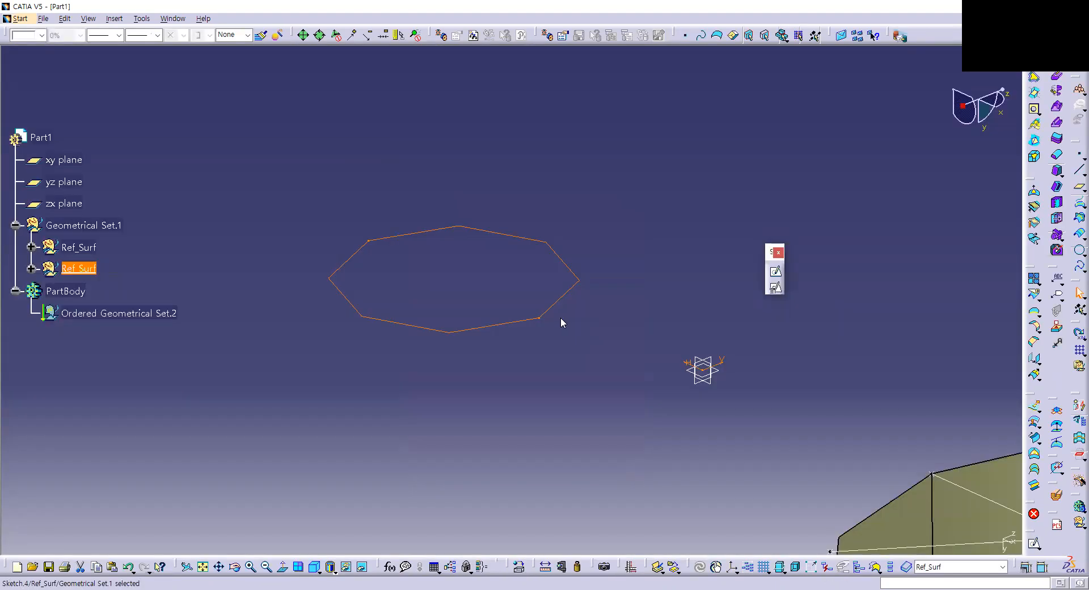
Extrude the new circle sketch into a 10 mm surface along the default sketch normal
middle_click_drag(561, 318, 631, 403)
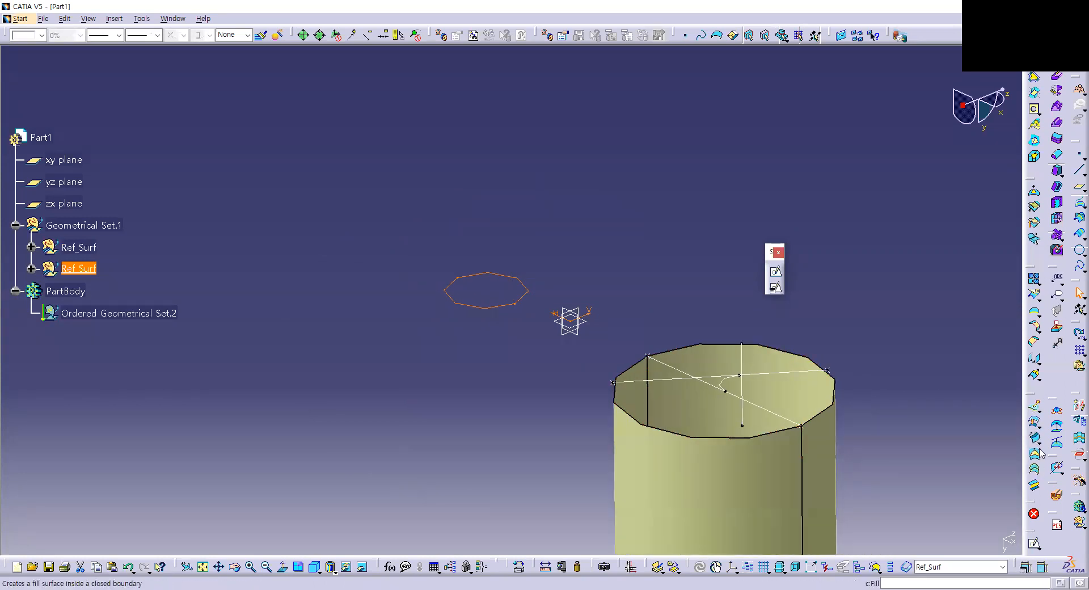
left_click(1033, 405)
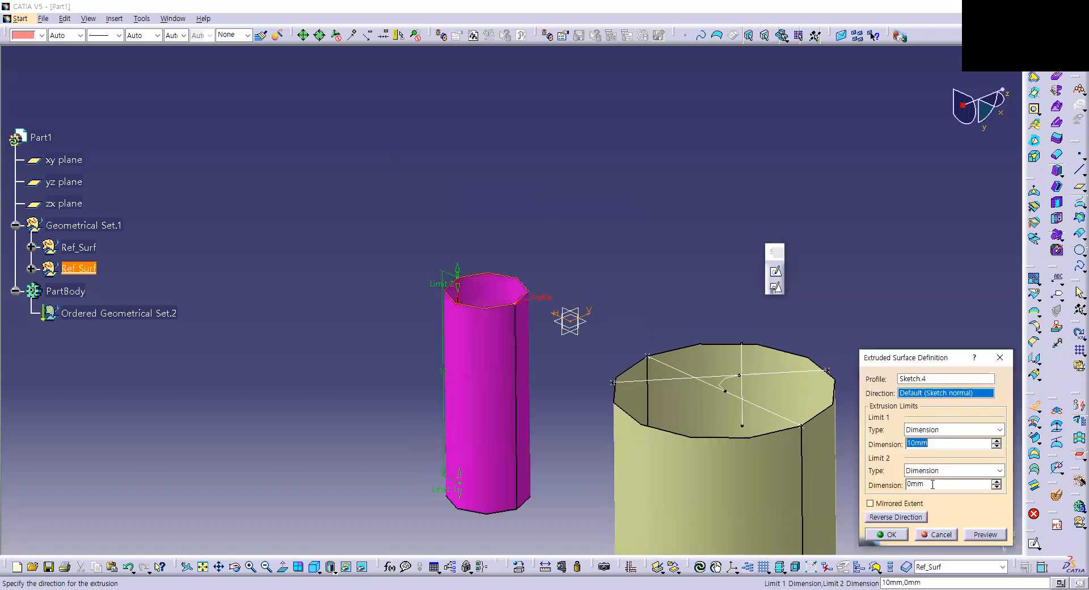
key("Return")
middle_click_drag(577, 302, 569, 238)
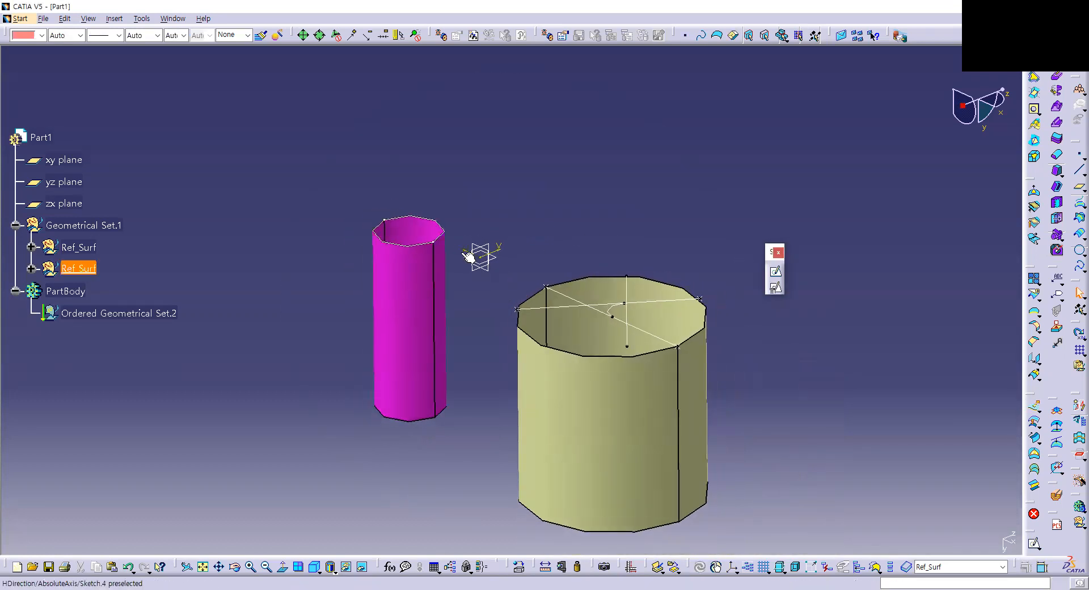
Inspect the new sketch's AbsoluteAxis in the second Ref_Surf set, highlighting its Origin, HDirection and VDirection
left_click(31, 268)
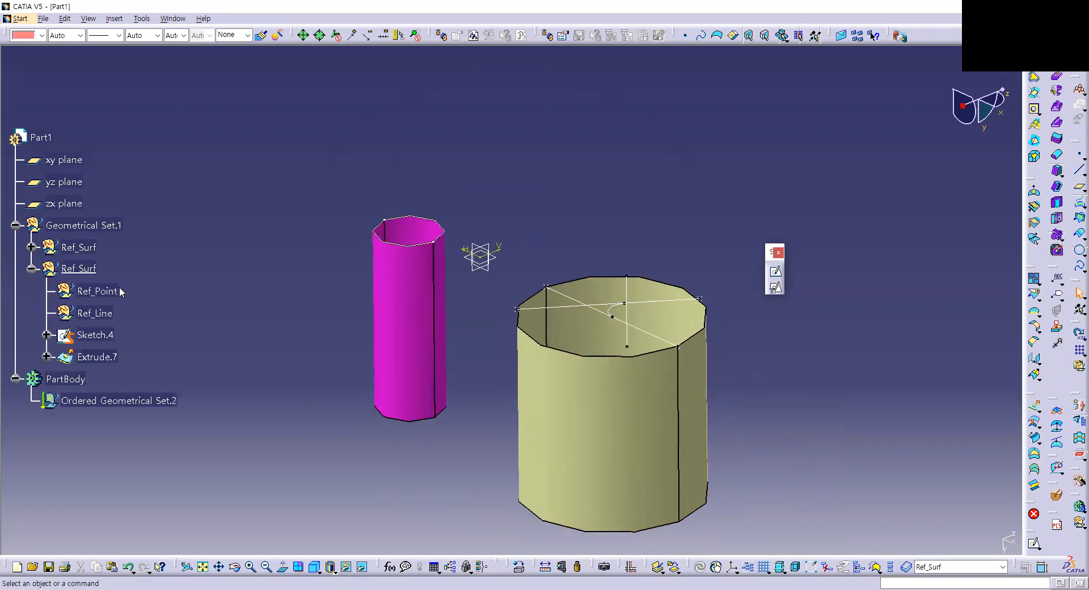
left_click(92, 335)
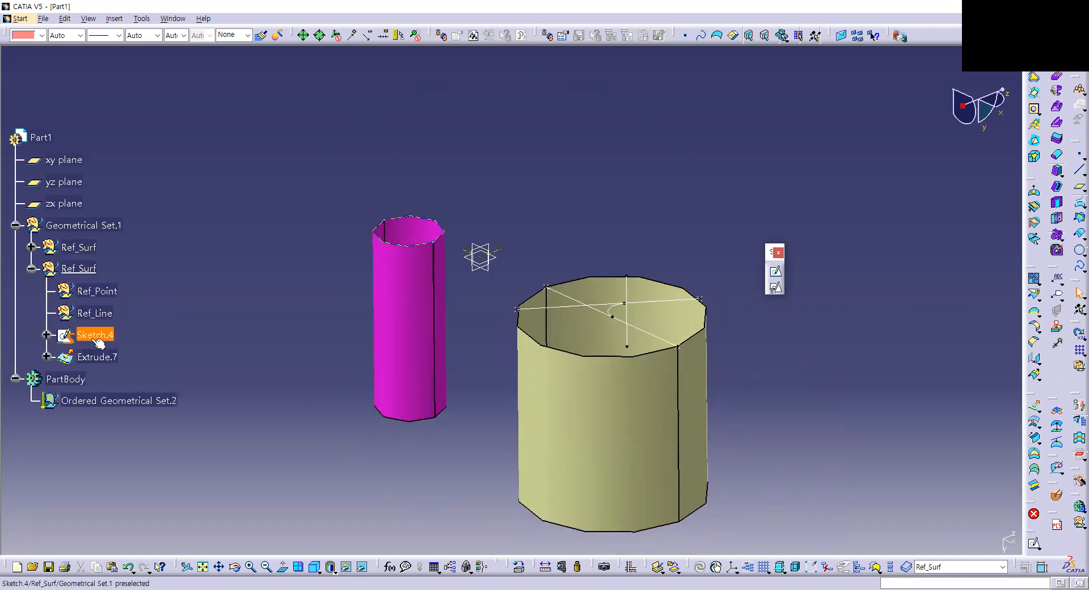
left_click(47, 334)
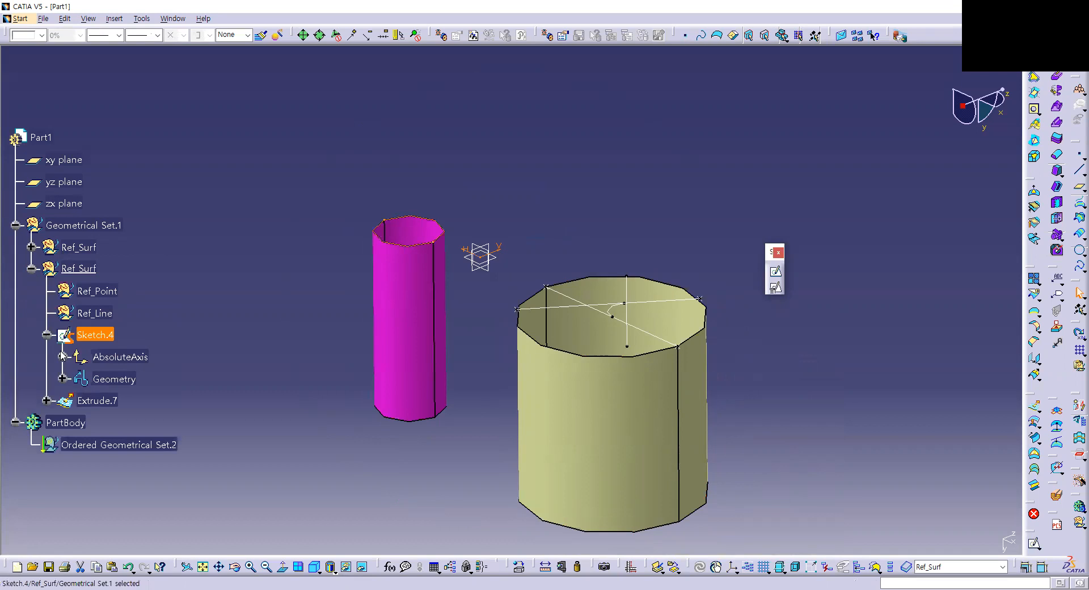
left_click(62, 356)
left_click(140, 363)
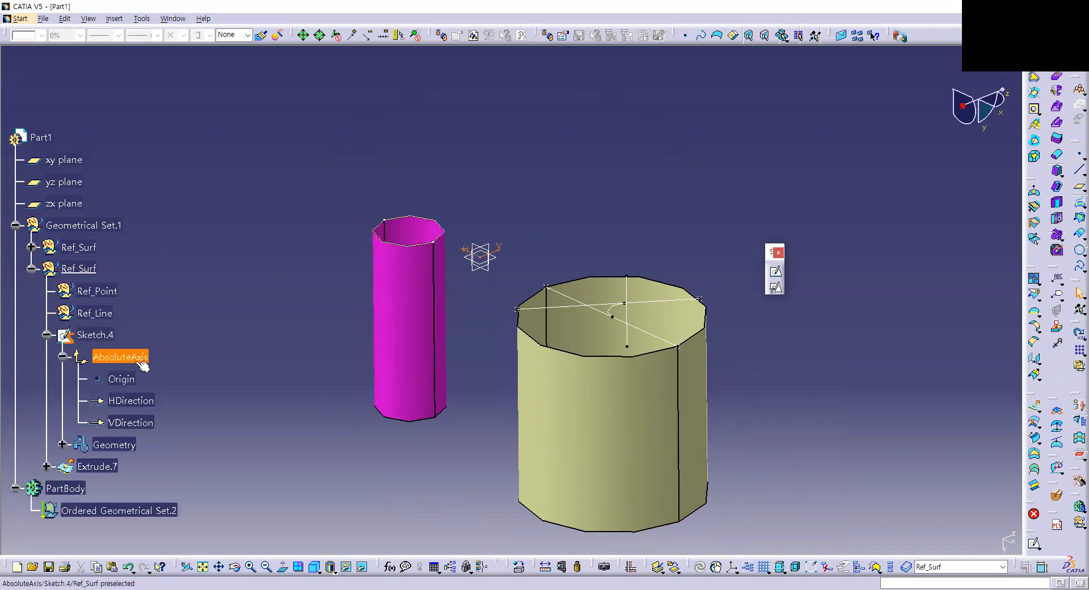
left_click(63, 356)
left_click(63, 357)
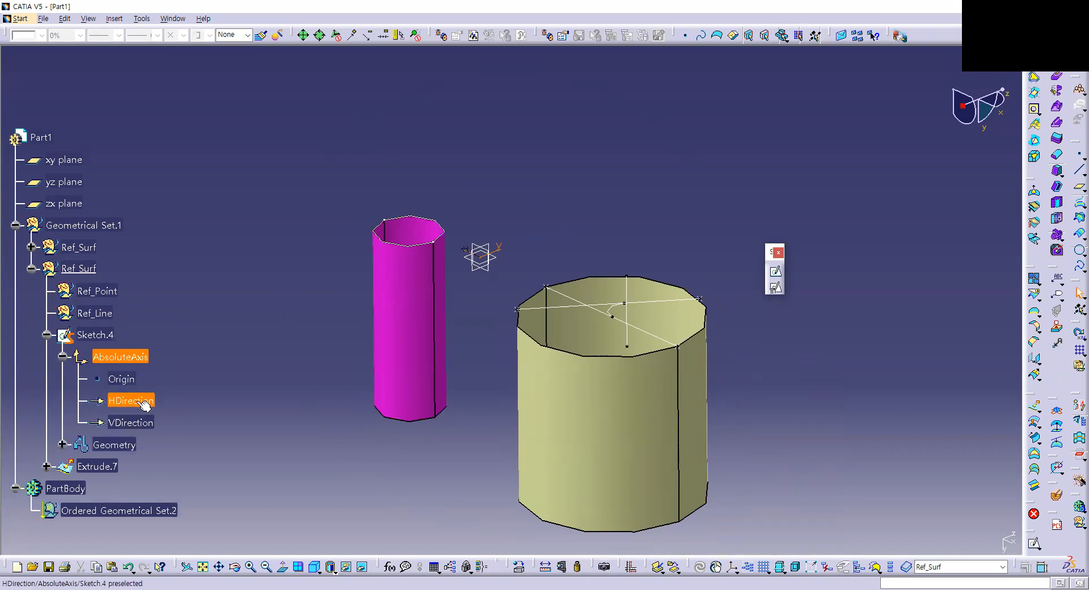
left_click(122, 379)
left_click(142, 402)
left_click(143, 425)
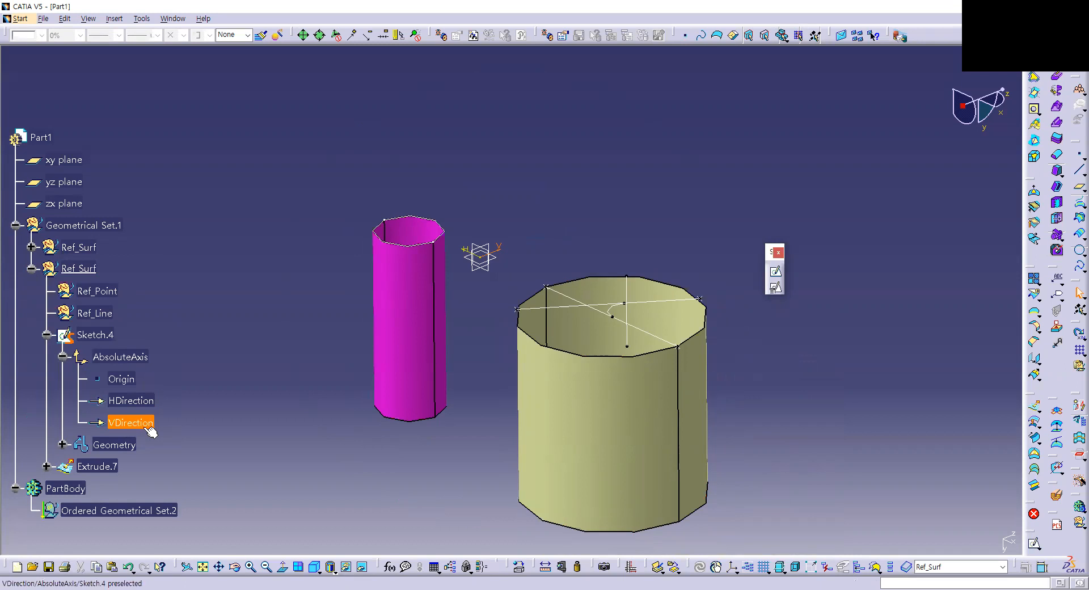
left_click(143, 404)
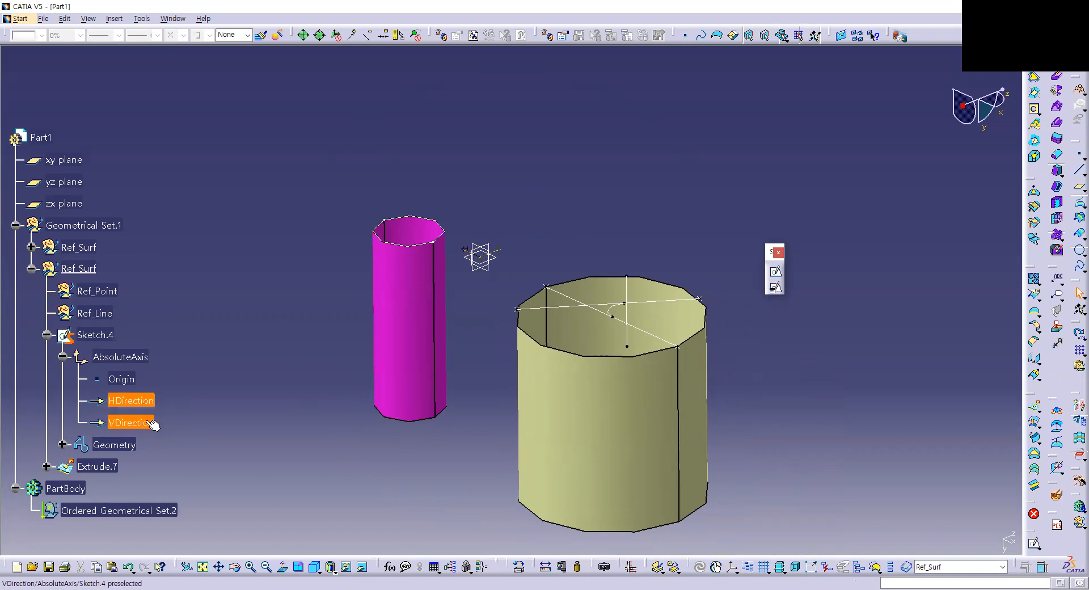
left_click(144, 423)
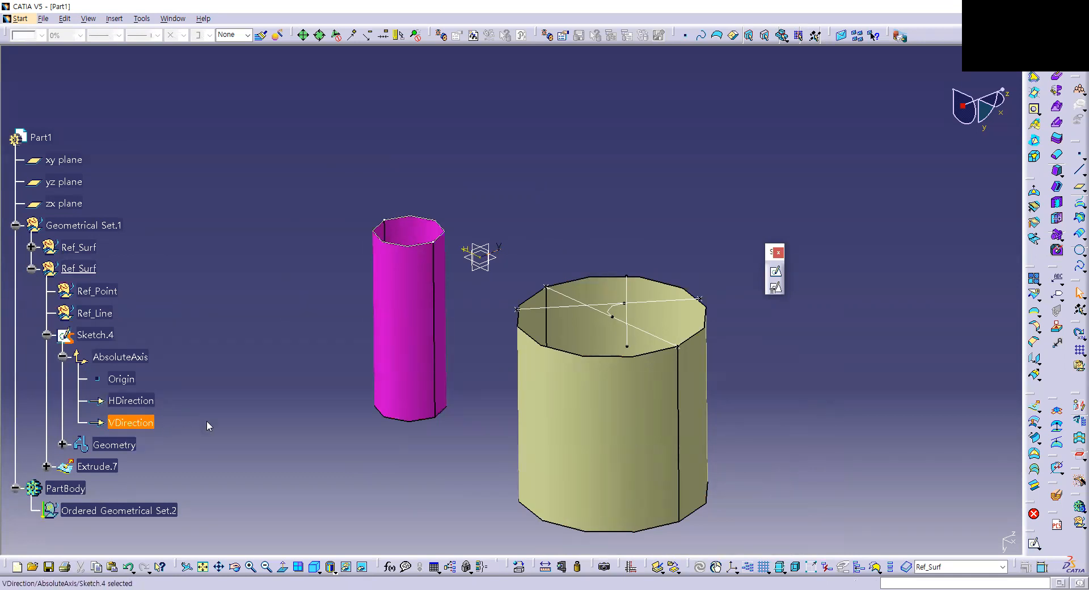
left_click(136, 400)
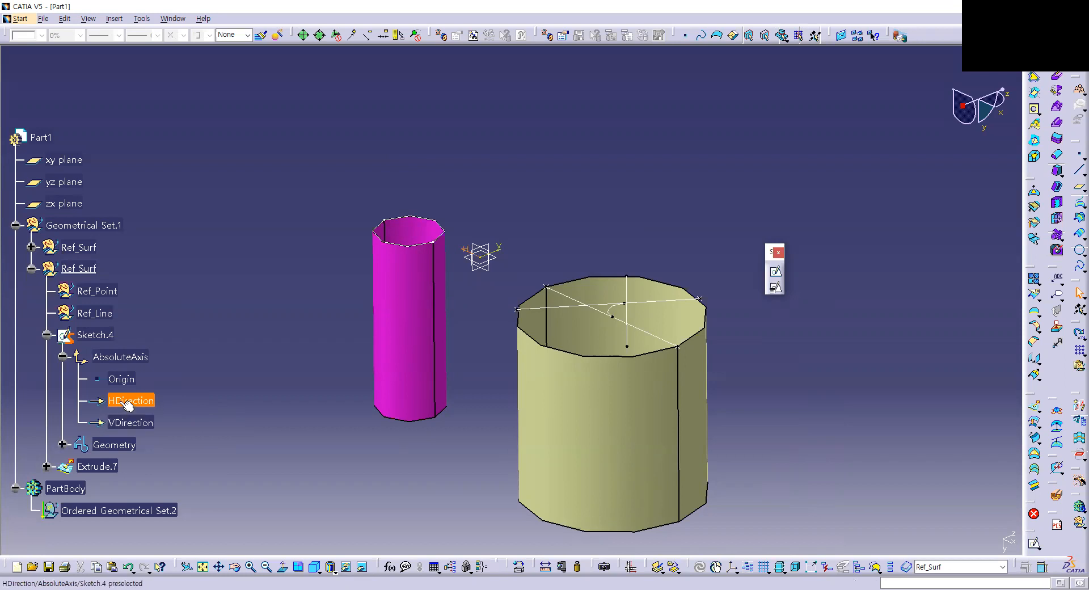
left_click(122, 378)
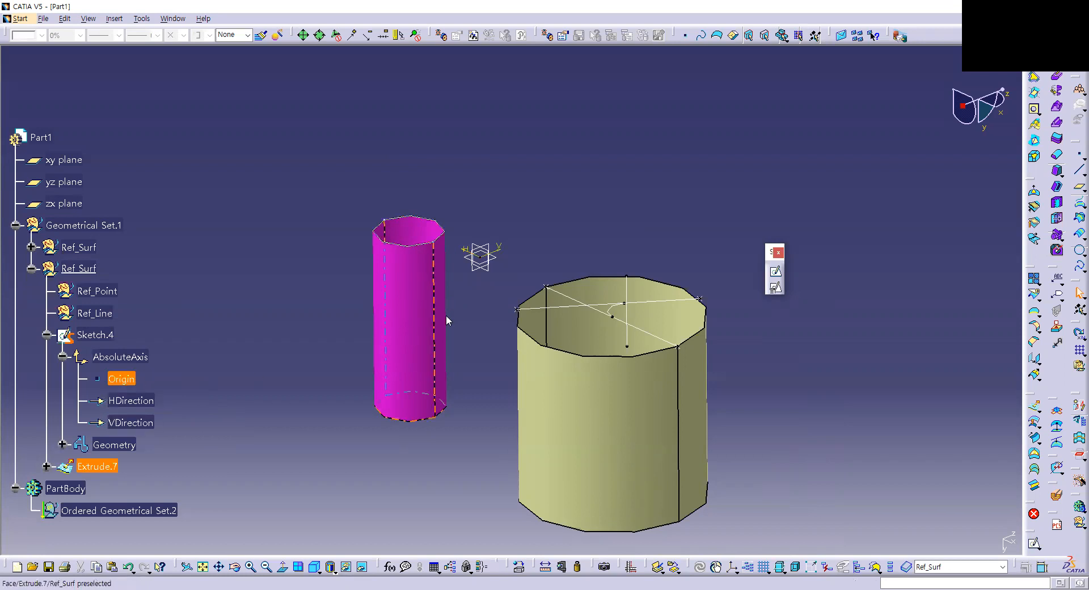
middle_click_drag(511, 291, 466, 228)
middle_click_drag(452, 290, 503, 425)
left_click(484, 414)
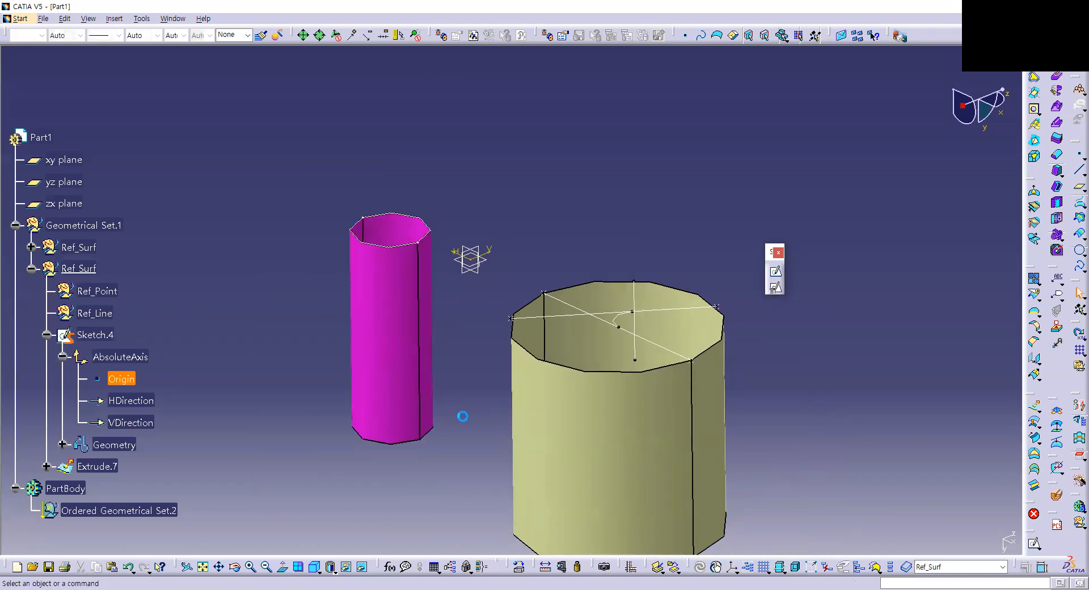
Inspect the Geometry branch of Sketch.4, highlighting its circle and centre point
left_click(63, 357)
left_click(62, 379)
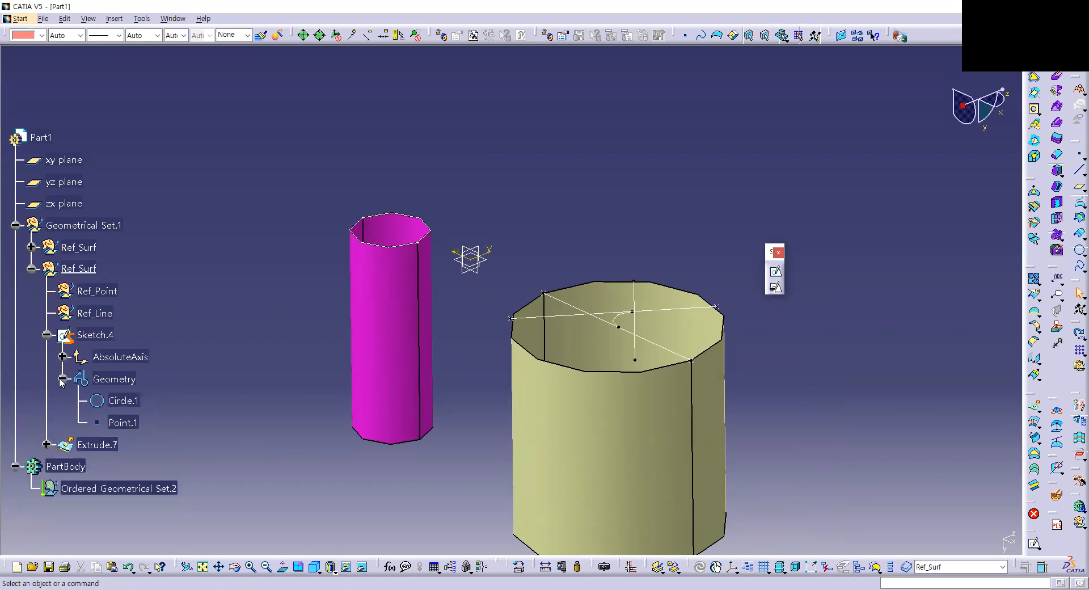
left_click(123, 401)
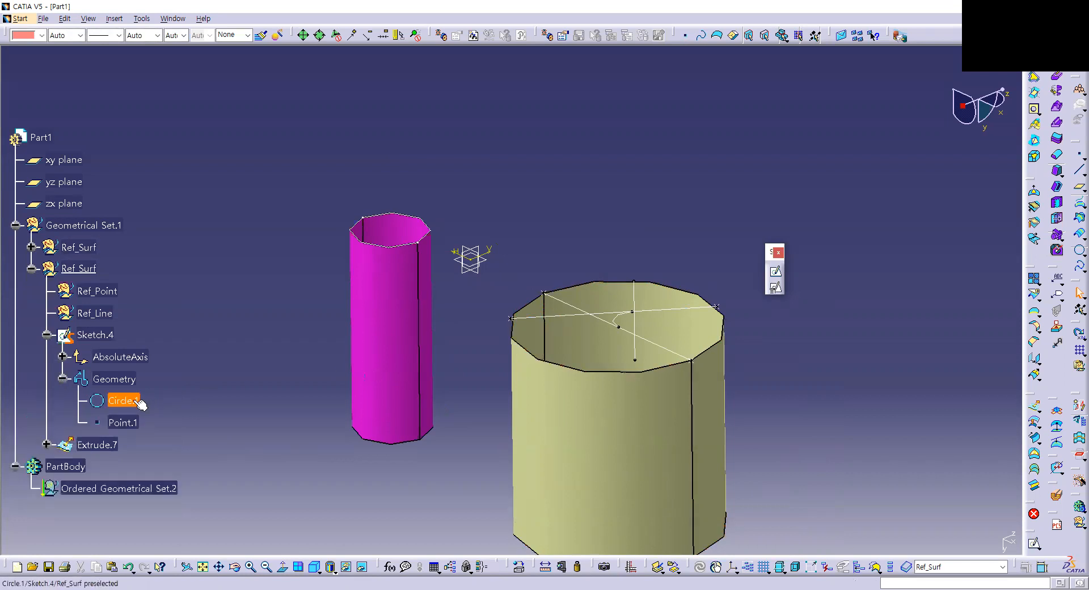
middle_click_drag(576, 256, 420, 225)
left_click(123, 422)
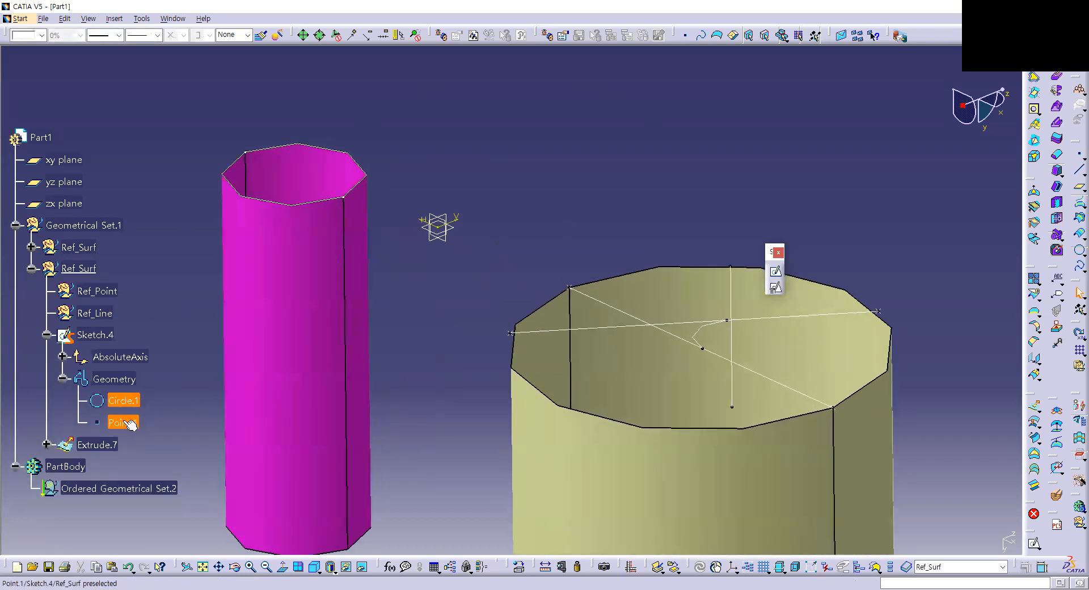
left_click(62, 379)
left_click(63, 378)
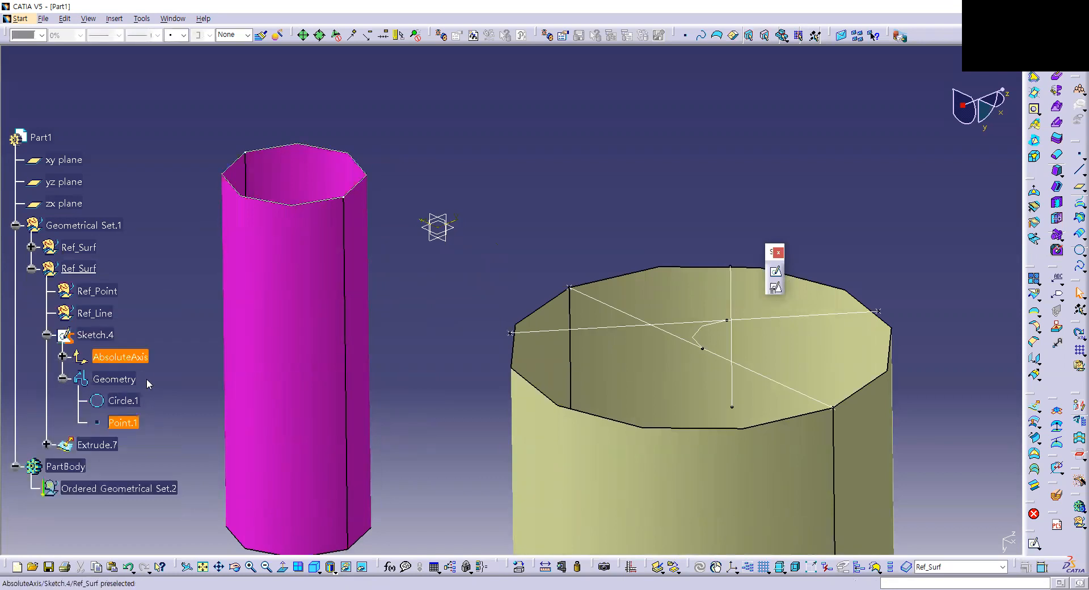
left_click(128, 401)
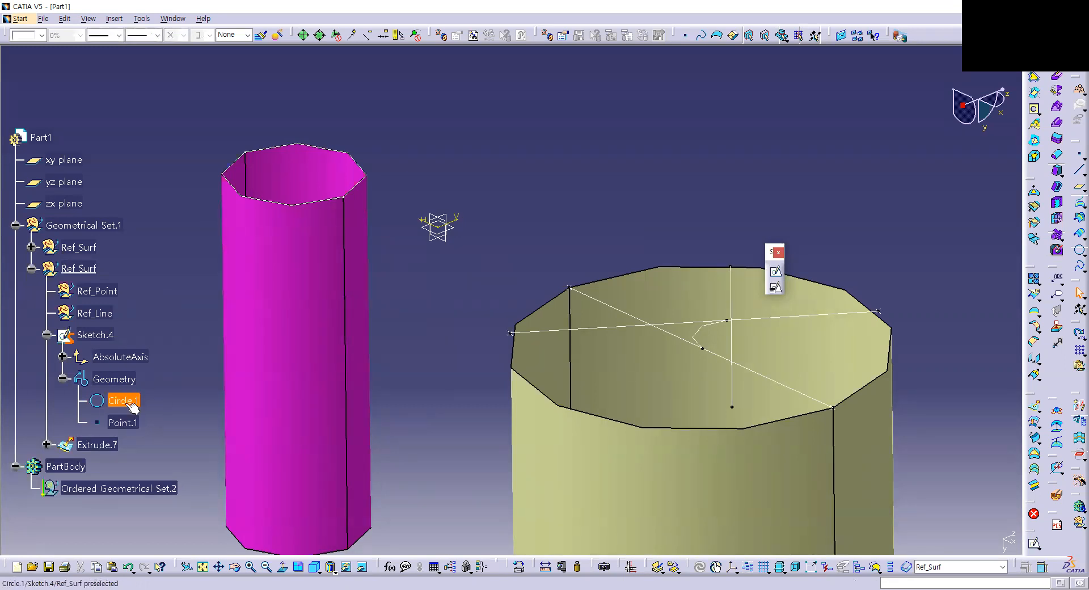
Shrink the circle in Sketch.4 freehand to about 70% of its diameter, exit the sketch, and collapse its tree branch
right_click(129, 404)
mouse_move(193, 401)
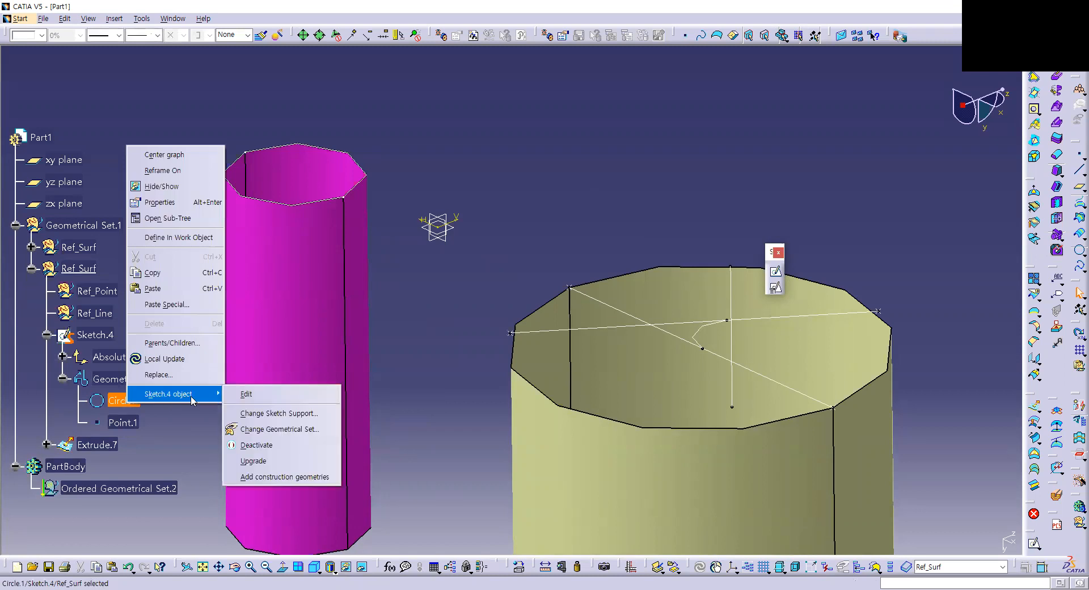
left_click(256, 400)
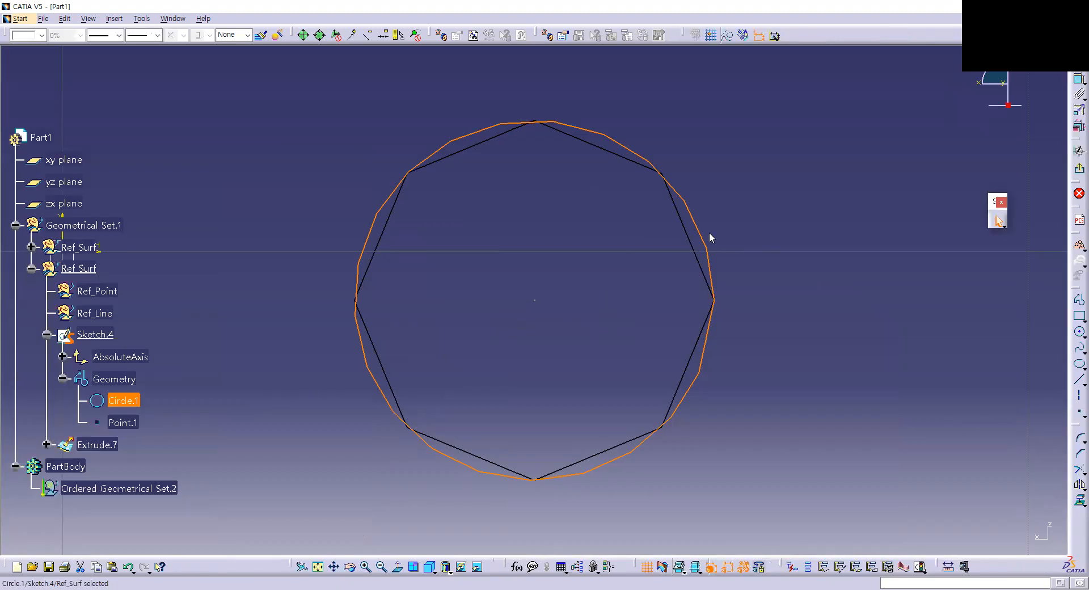
left_click_drag(709, 240, 646, 240)
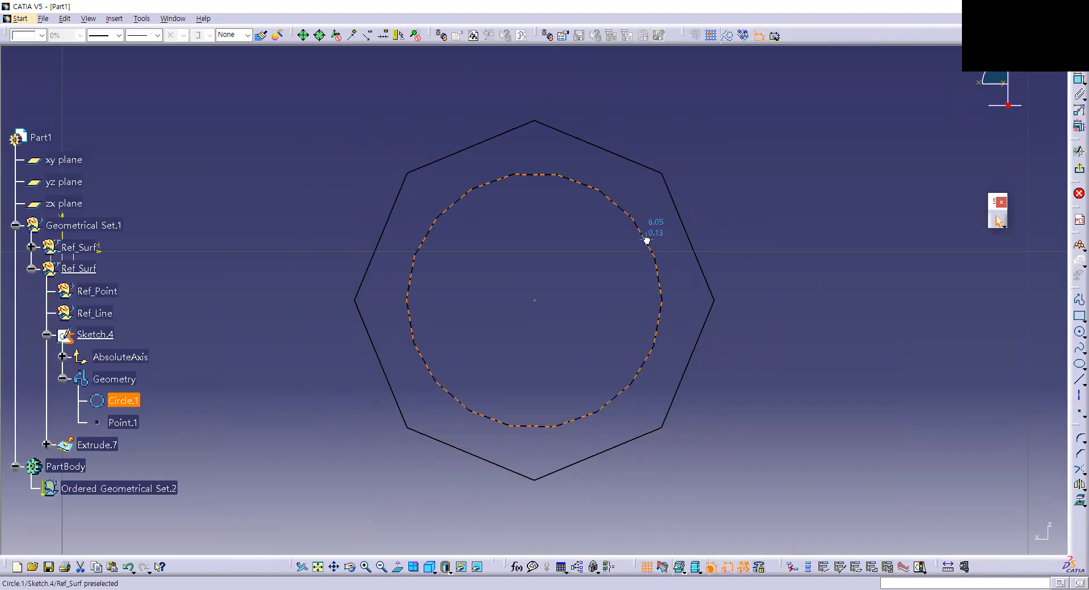
left_click(767, 255)
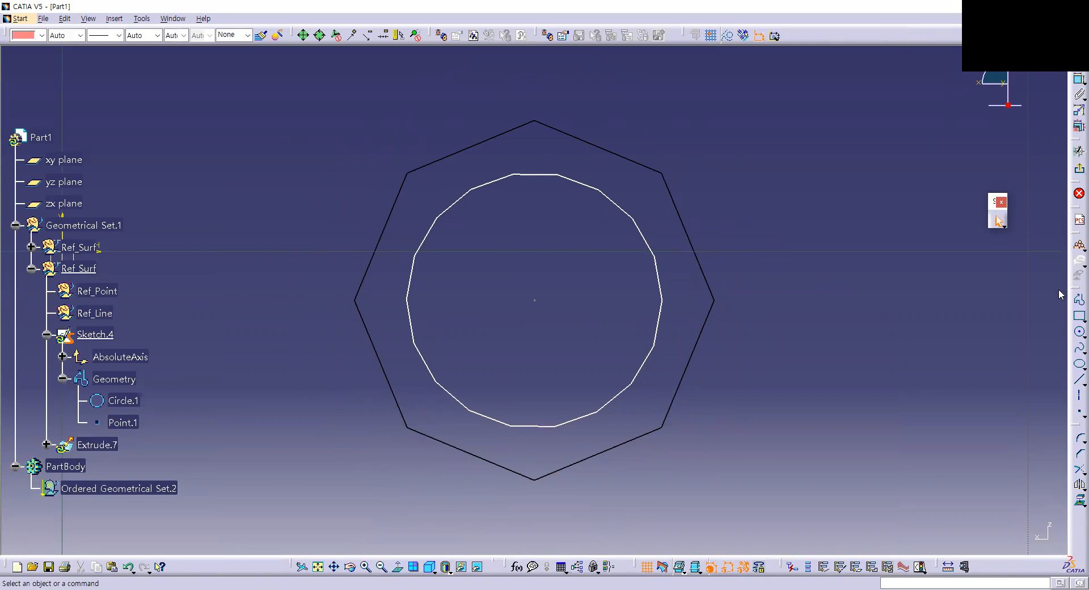
left_click(1073, 173)
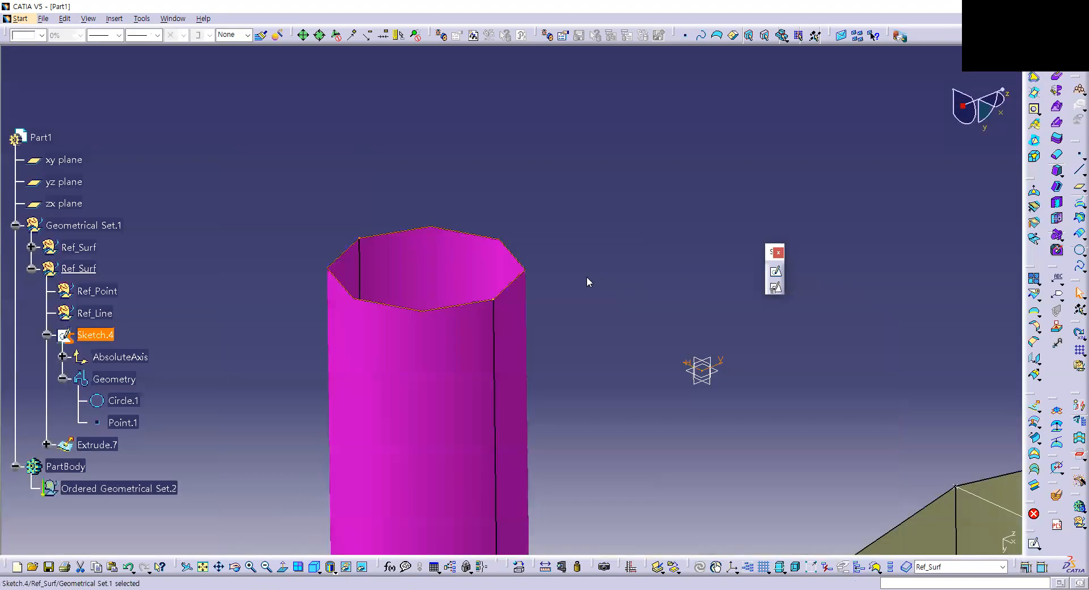
left_click(487, 261)
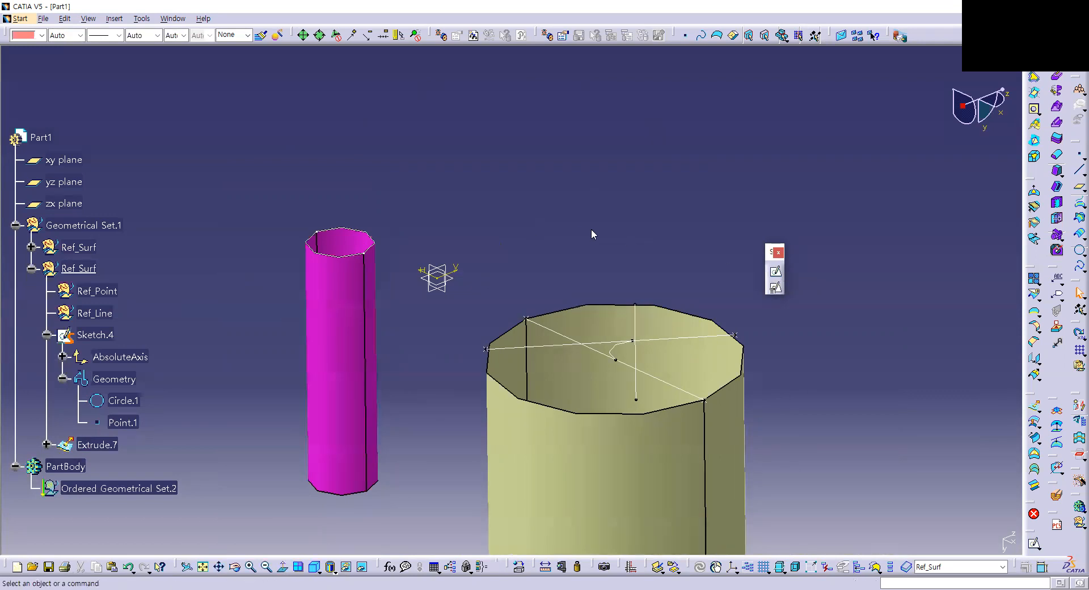
left_click(47, 335)
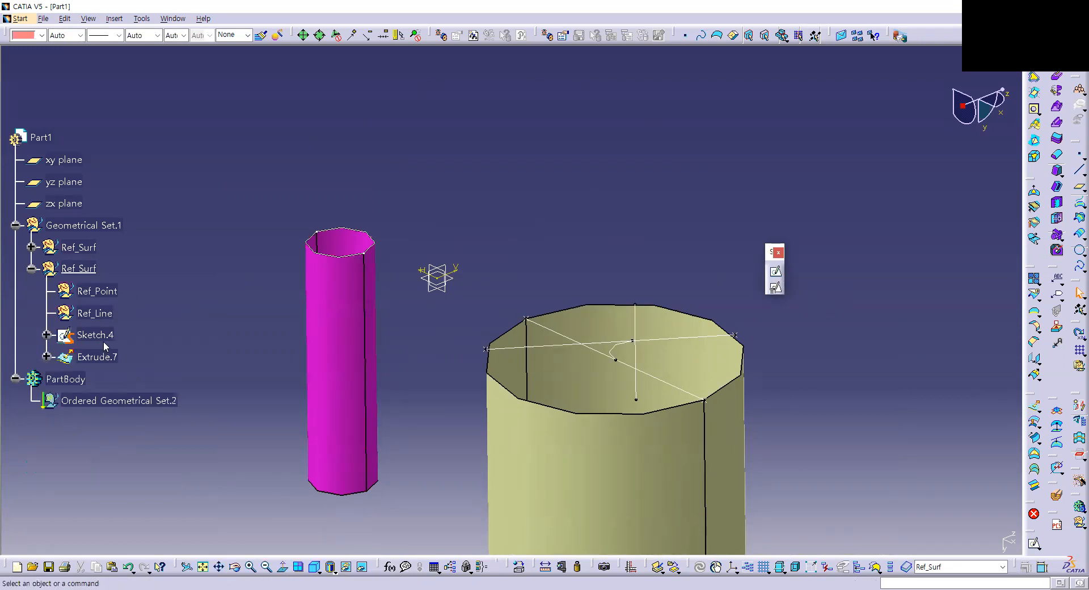
Start a positioned sketch in the second Ref_Surf set, trying the Sliding support type before returning to Positioned
left_click(776, 288)
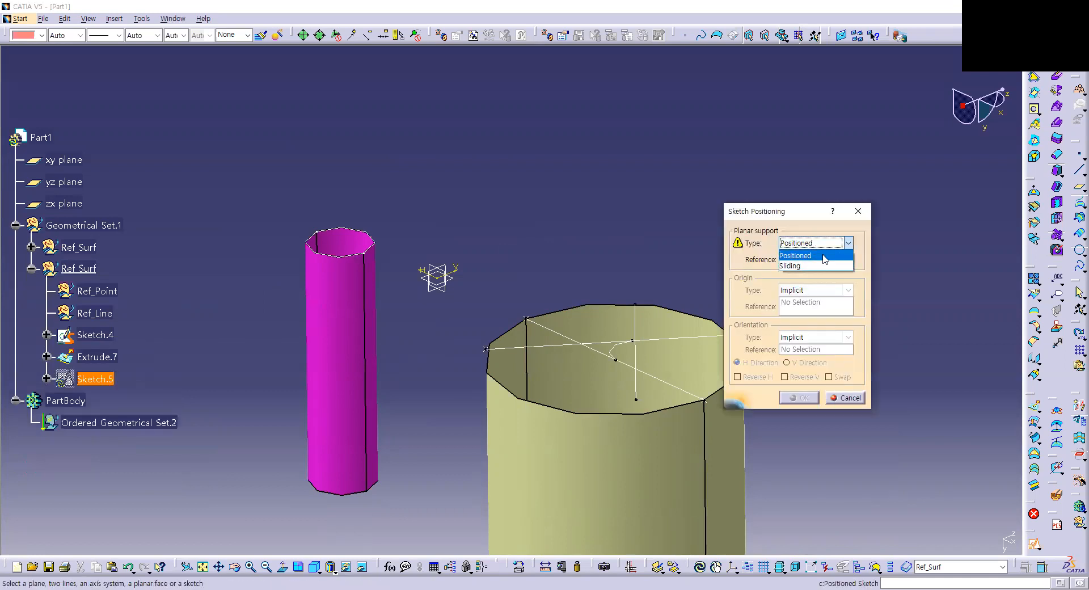
left_click_drag(803, 217, 608, 76)
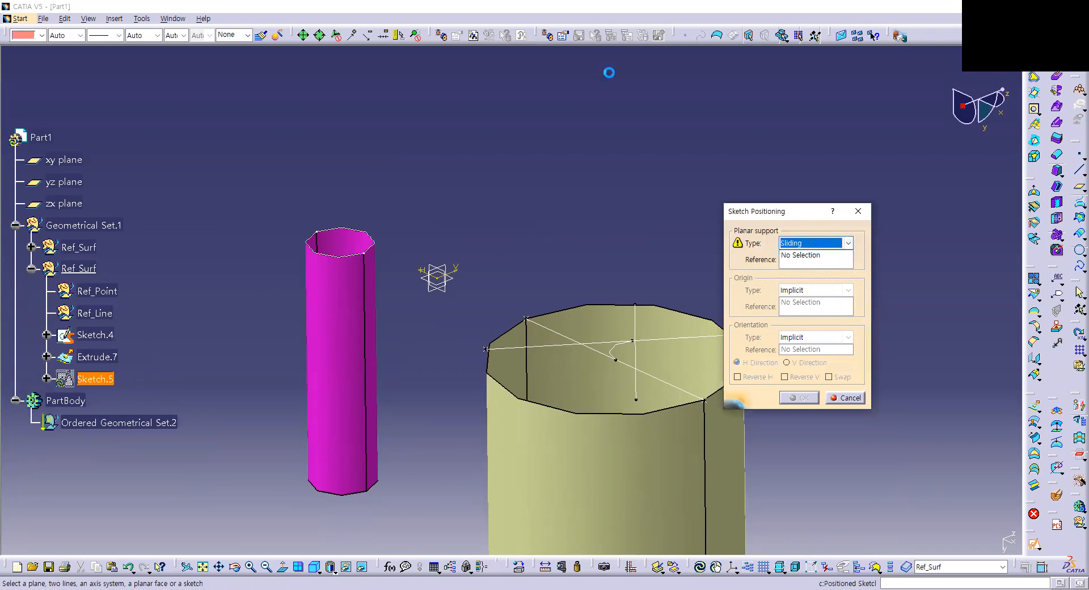
left_click(601, 113)
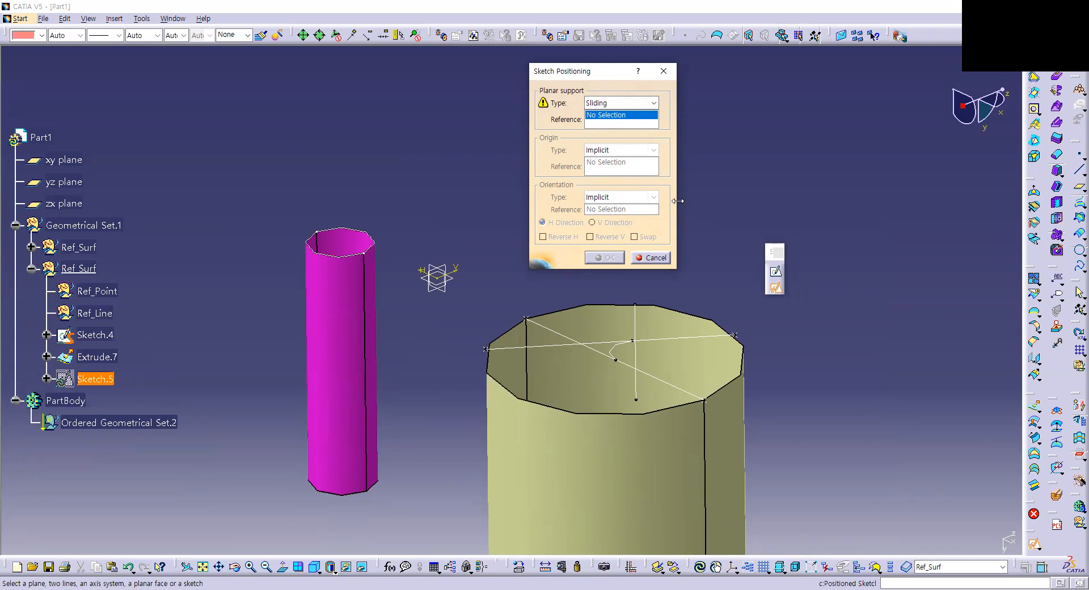
left_click(618, 104)
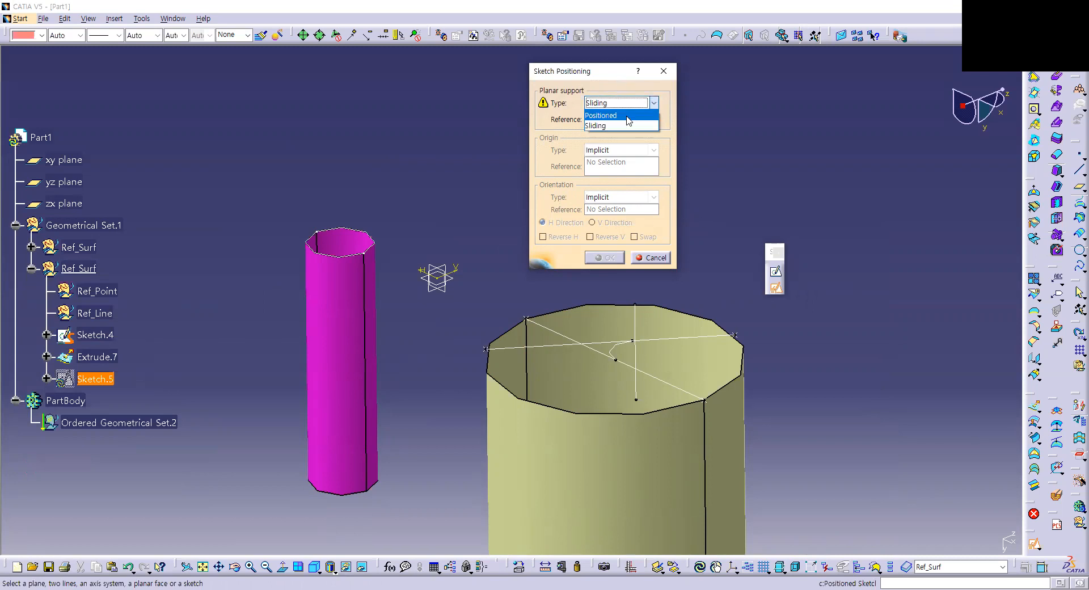
left_click(625, 116)
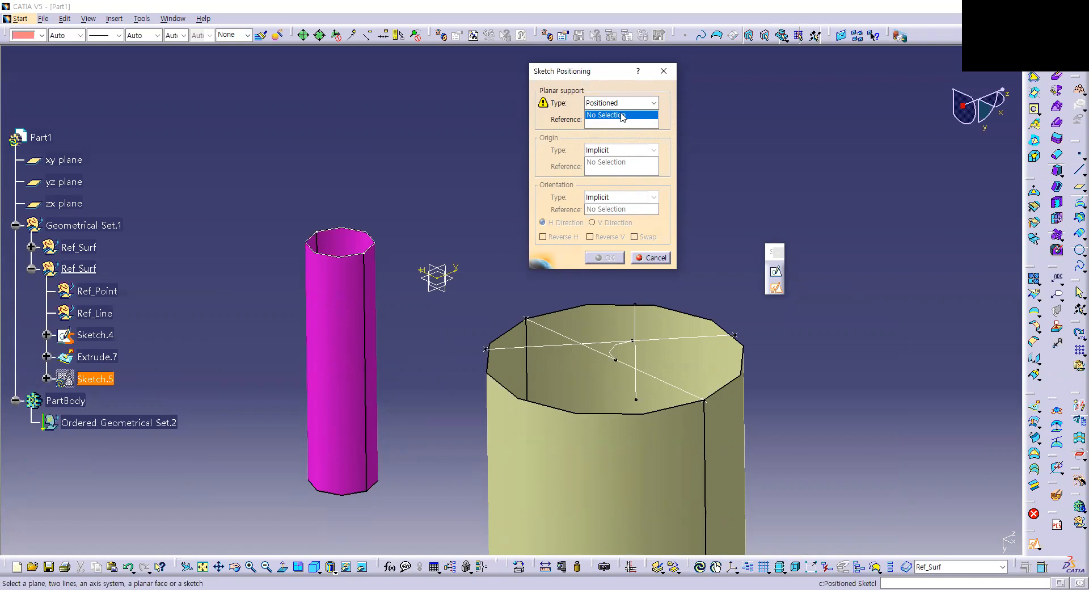
Create a plane through Line.4 and Line.3 as the positioned sketch's planar support, and recheck the plane's definition
right_click(617, 118)
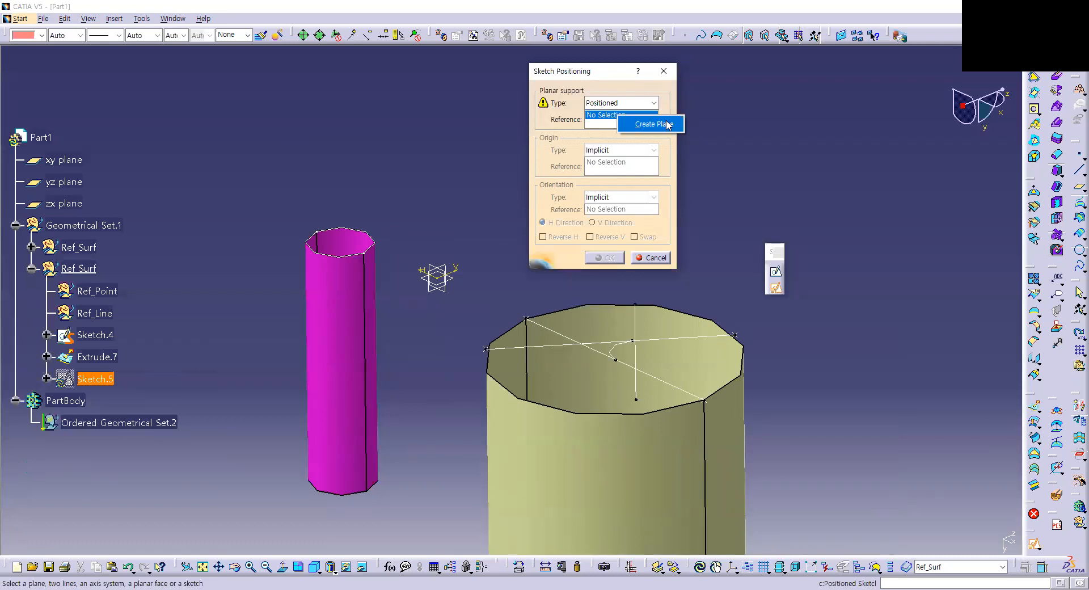
left_click(580, 110)
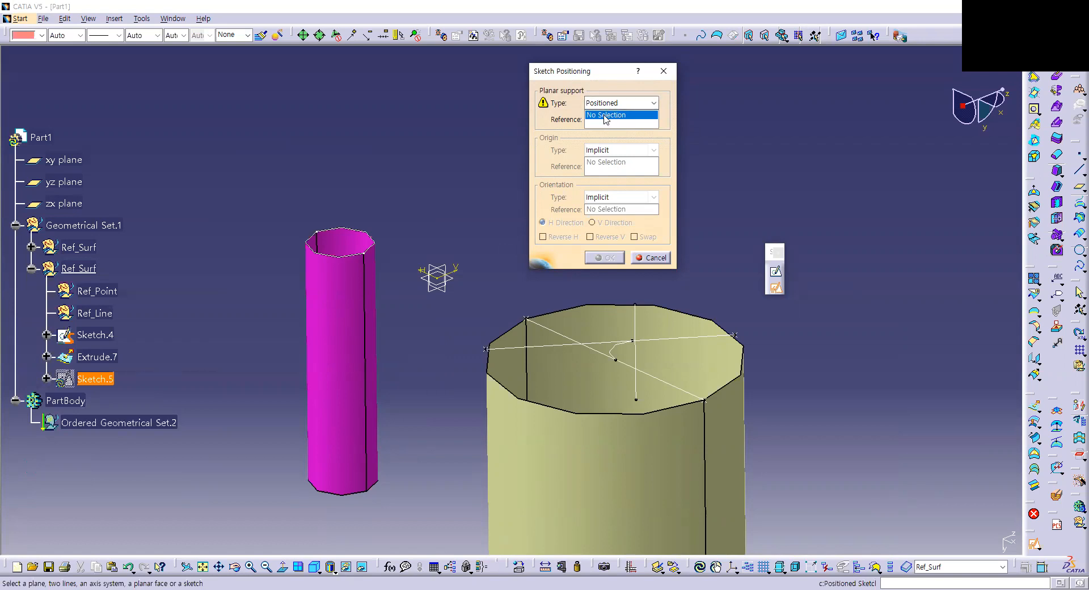
right_click(606, 118)
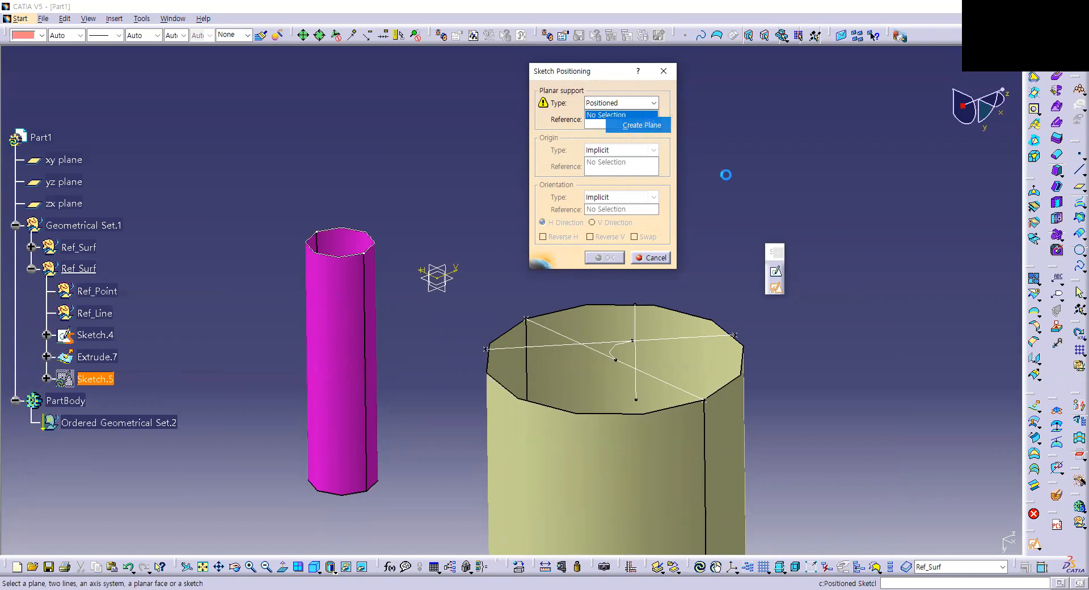
left_click(652, 125)
left_click(897, 330)
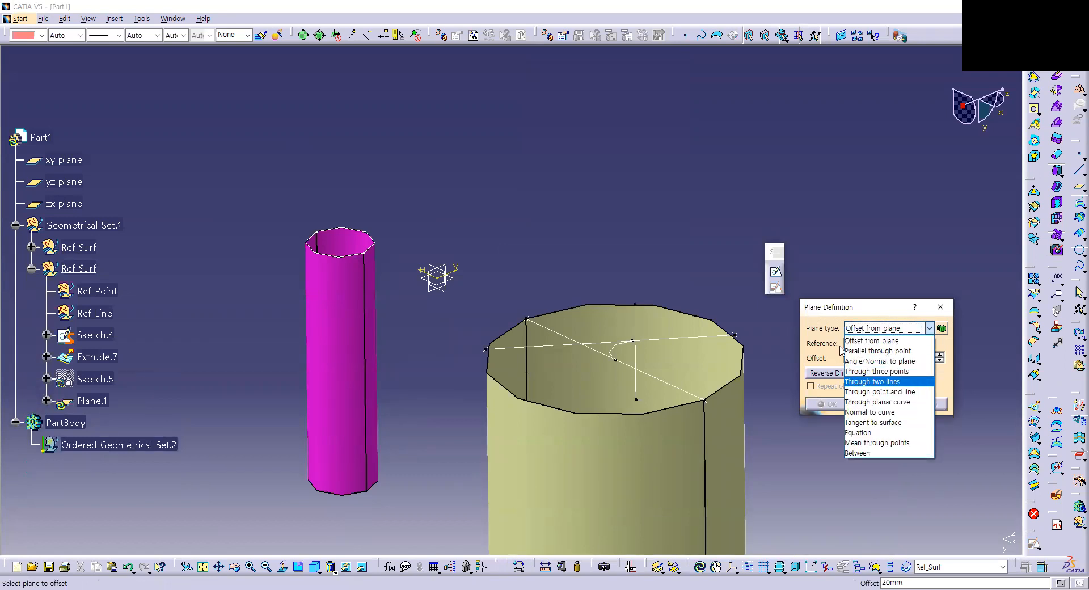
key("Return")
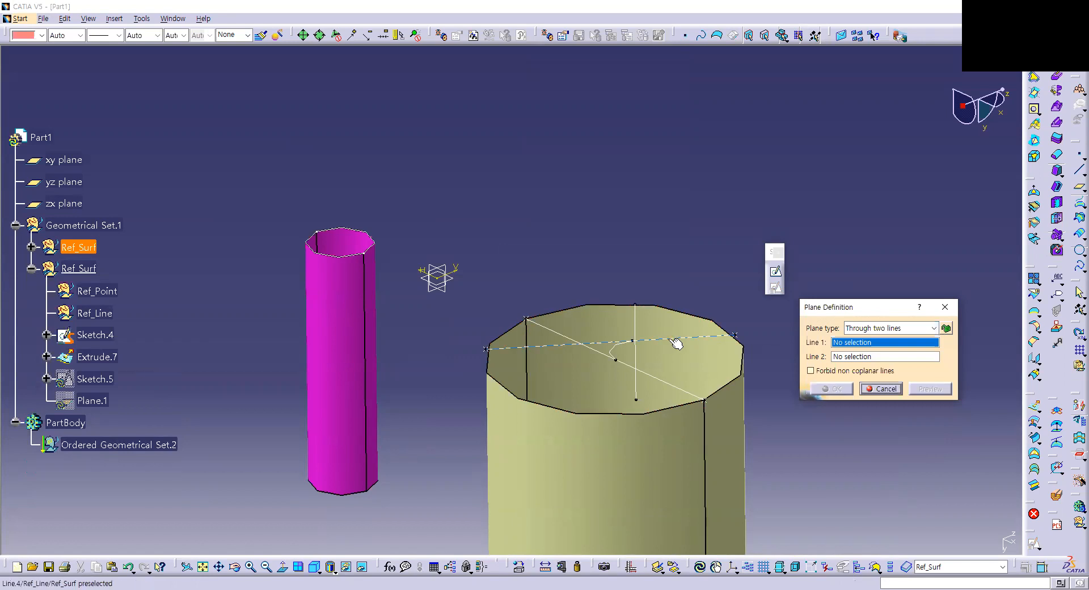
left_click(675, 343)
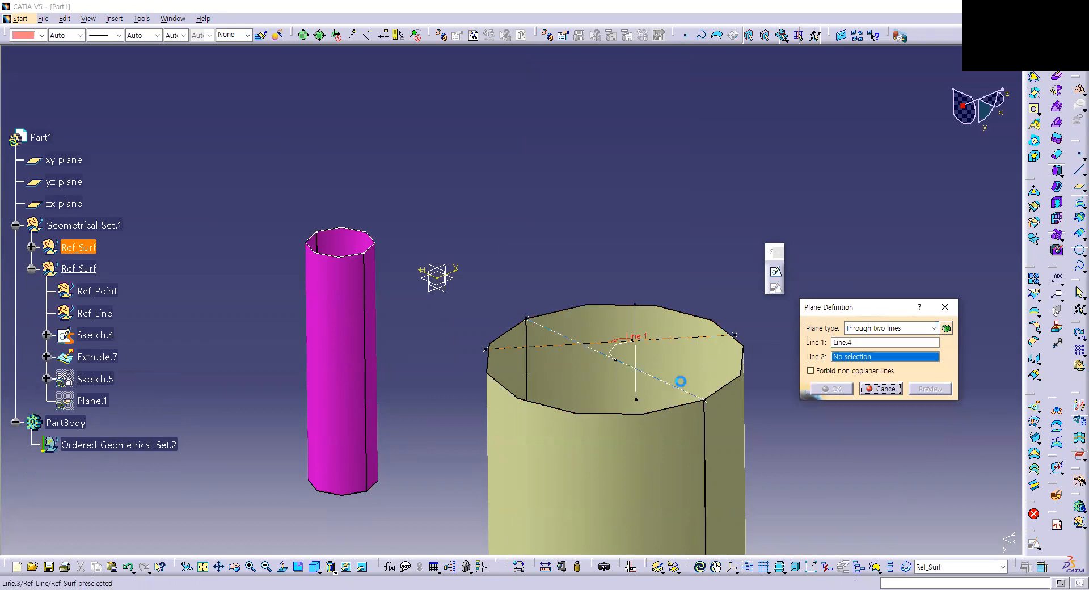
left_click(677, 388)
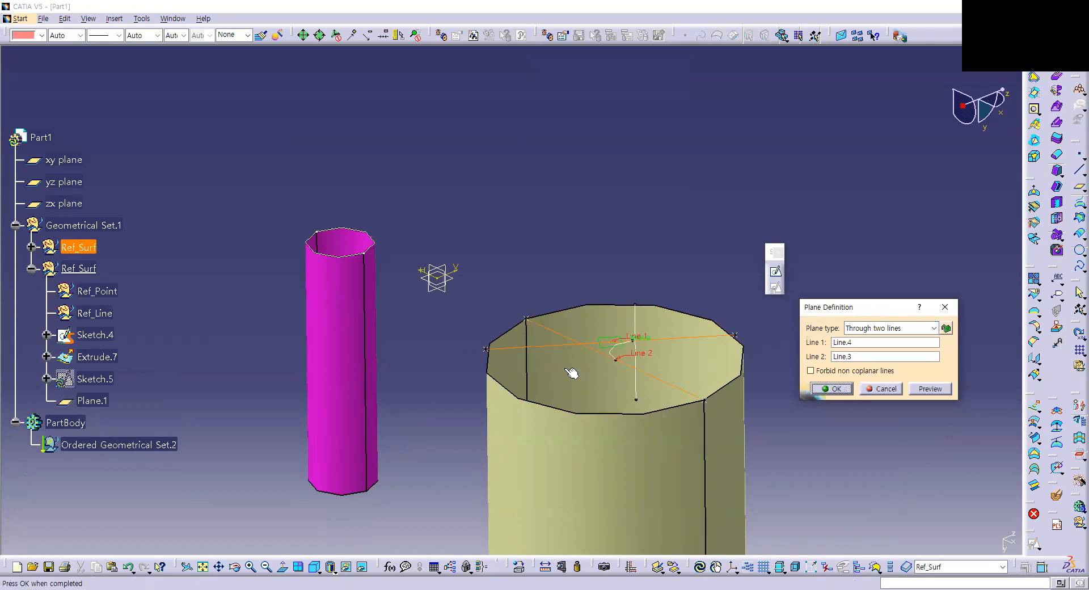
left_click(835, 389)
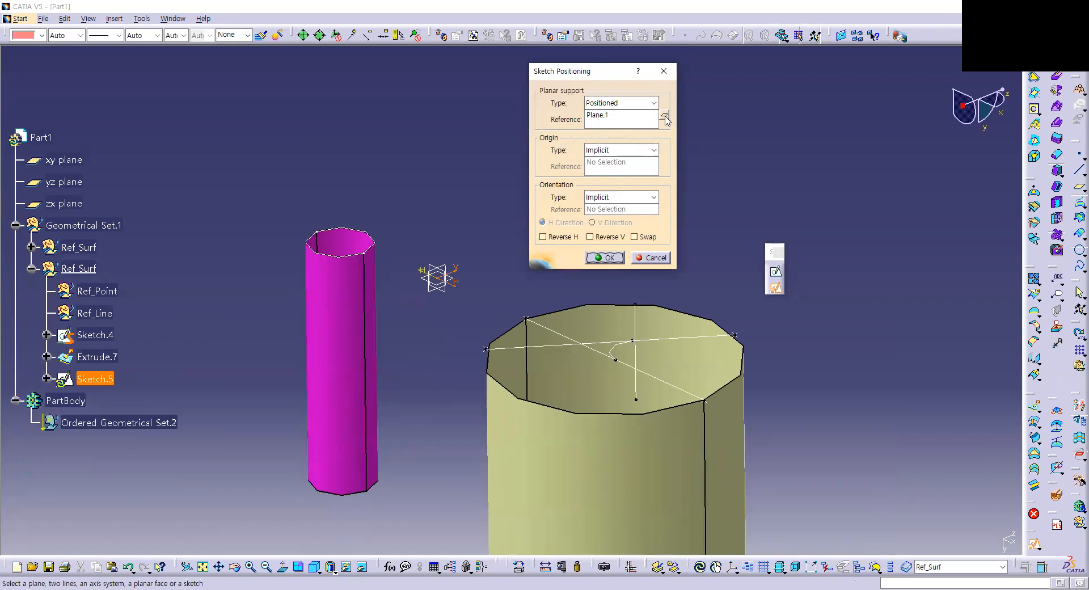
left_click(665, 116)
left_click(826, 388)
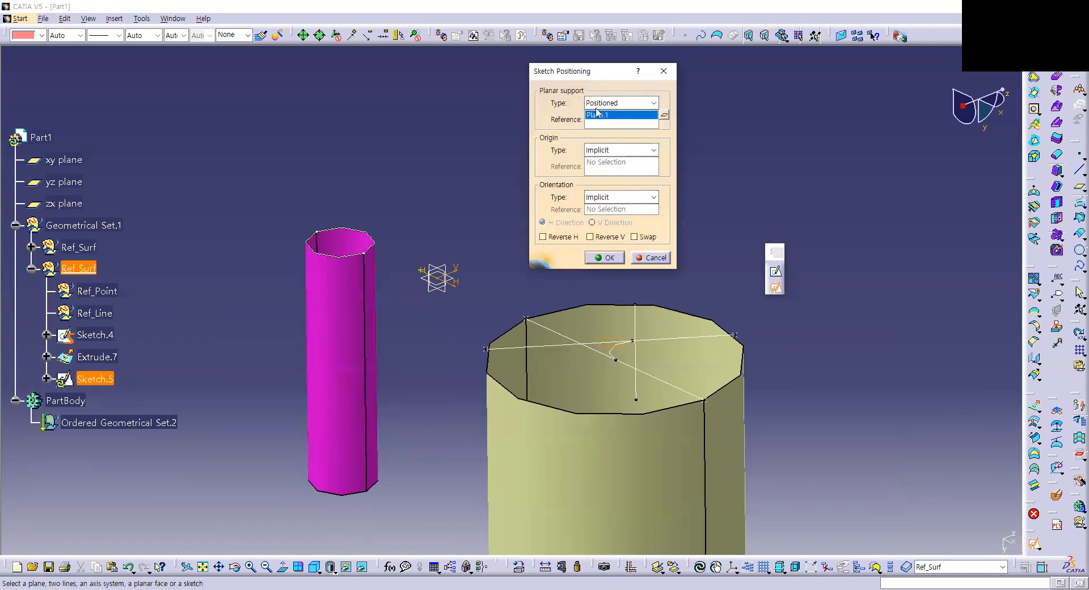
Review the sketch's origin and orientation types, keep both Implicit, and accept the positioning, exiting the sketch without drawing
left_click(614, 198)
left_click(603, 147)
left_click(601, 148)
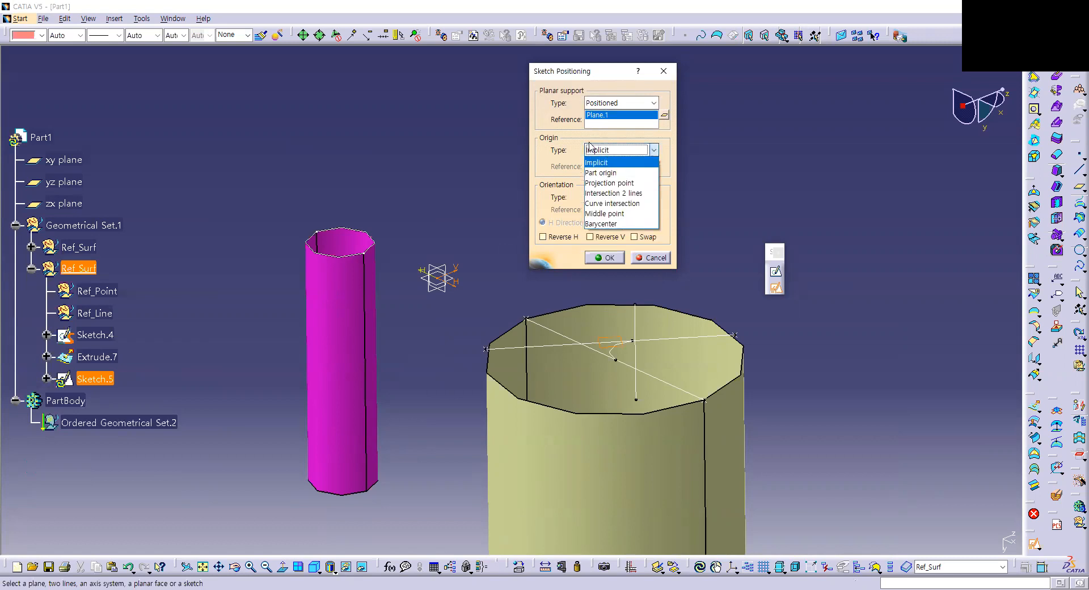
left_click(590, 162)
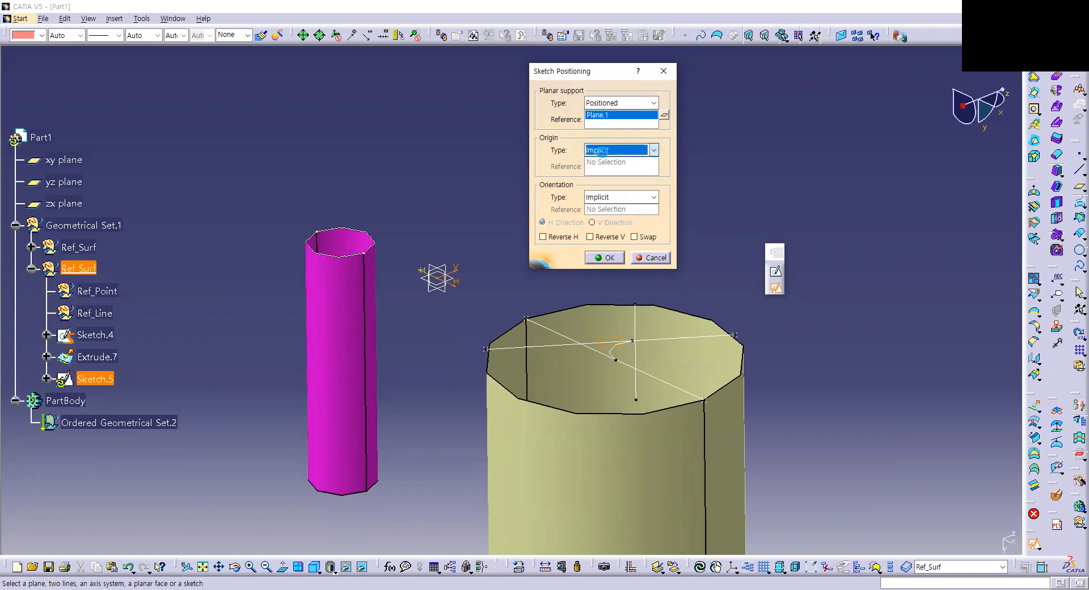
left_click(618, 199)
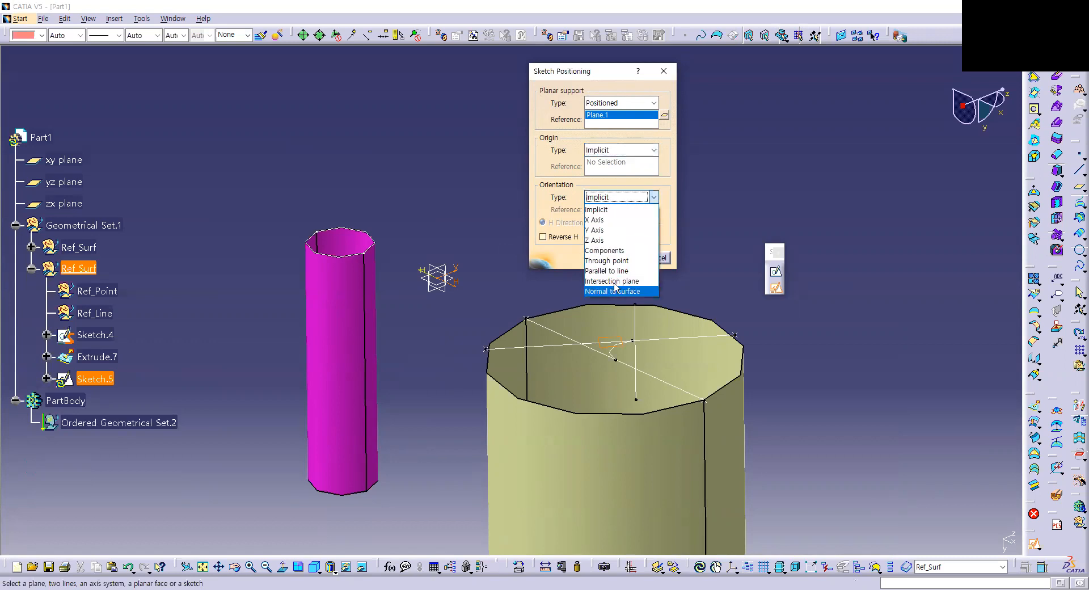
left_click(597, 173)
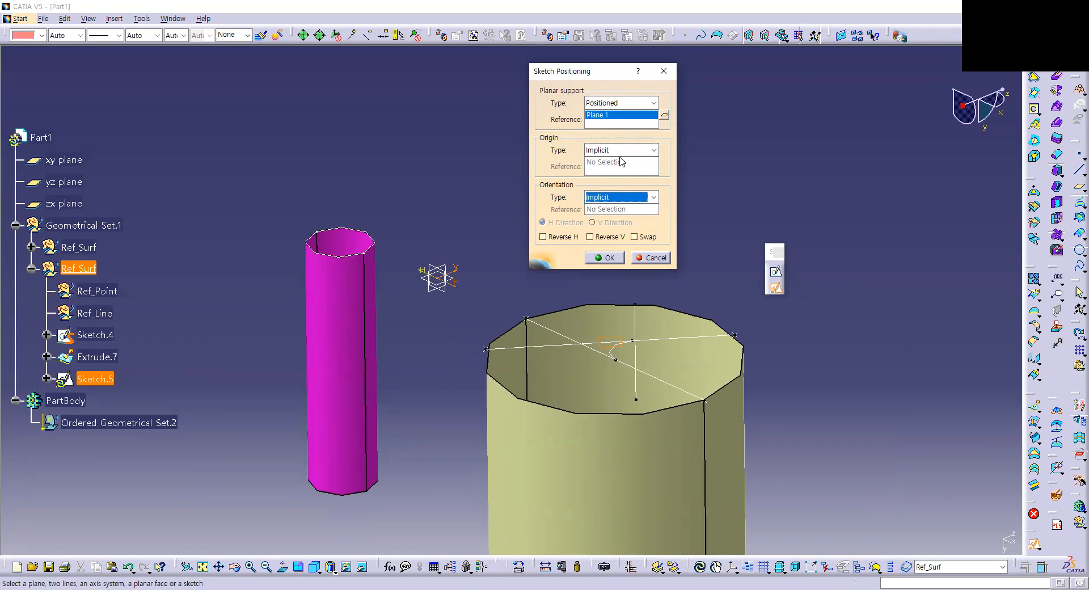
left_click(606, 151)
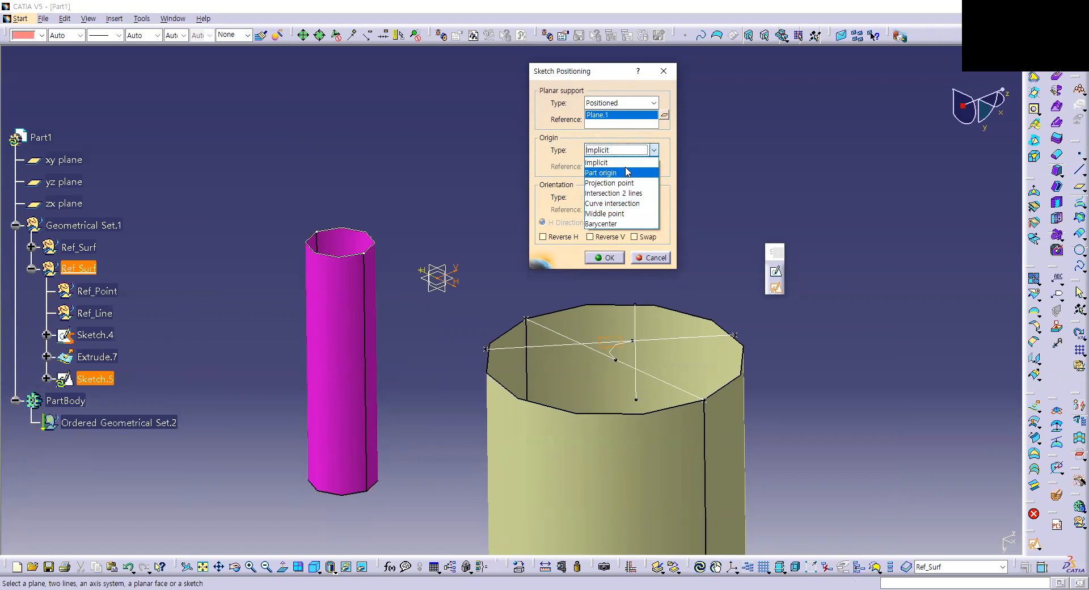
left_click(609, 150)
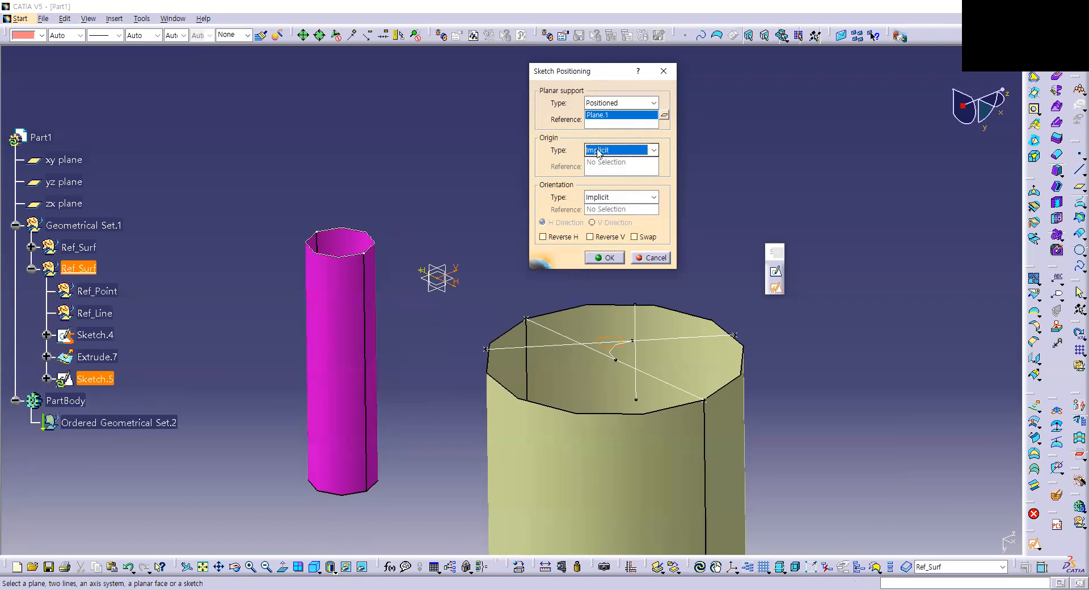
left_click(598, 256)
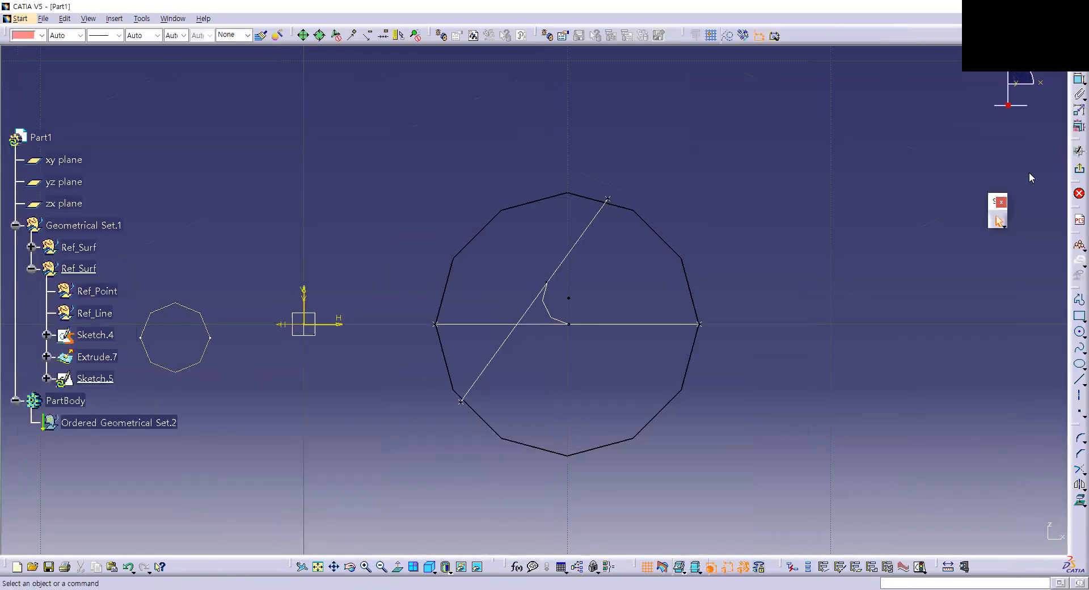
left_click(1072, 170)
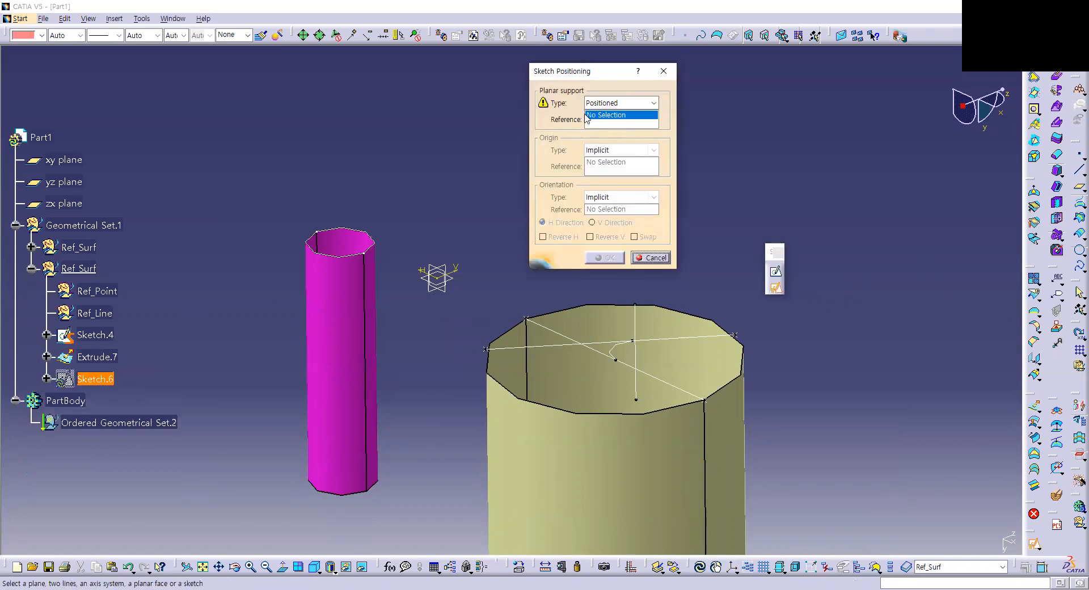
Create another positioned sketch supported on a new plane through Line.4 and Line.3, with implicit origin and orientation
right_click(599, 117)
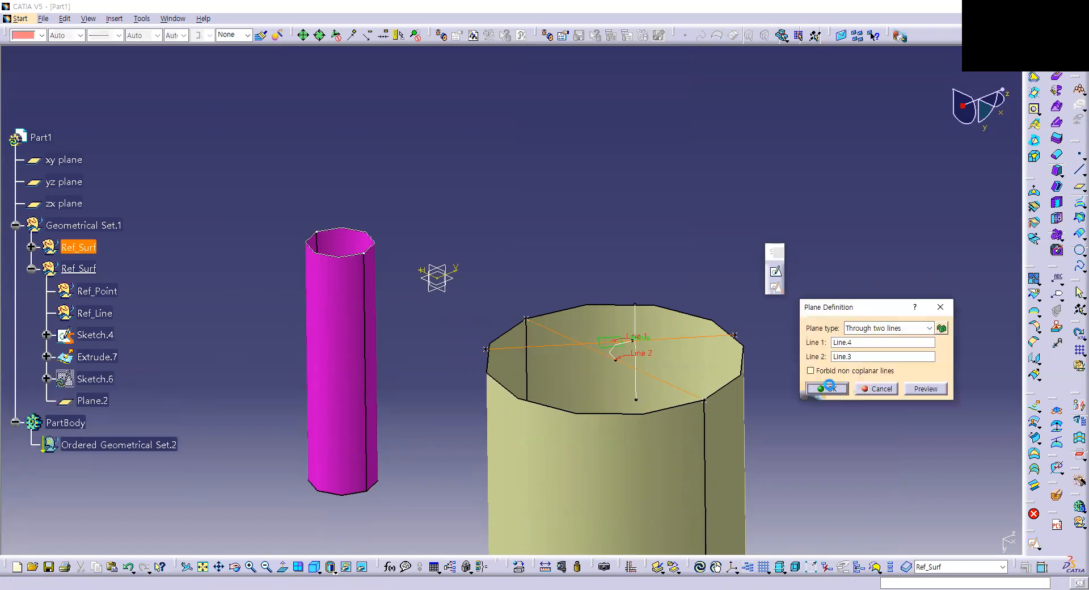
left_click(828, 387)
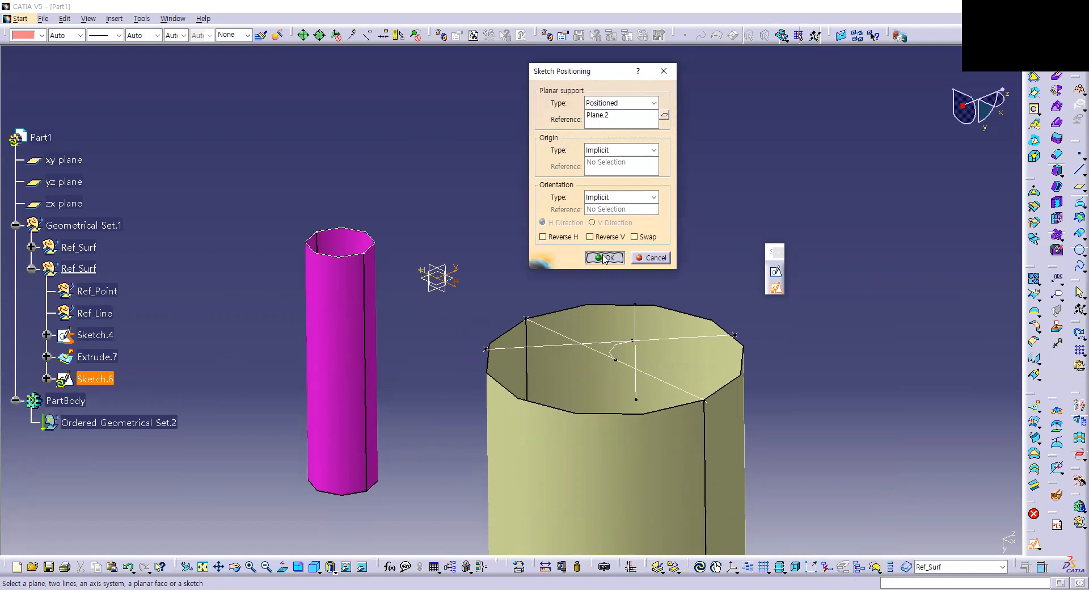
left_click(604, 257)
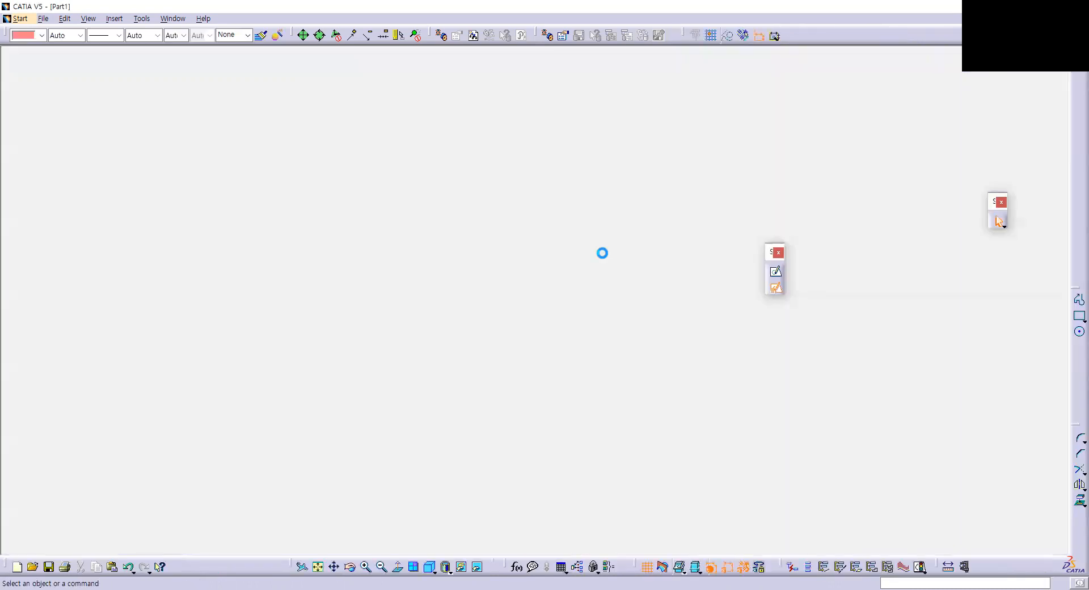
Sketch a rectangle with its corner nearest the origin at about H -3.96, V 4.37, and exit the sketch
left_click(1078, 315)
left_click(152, 153)
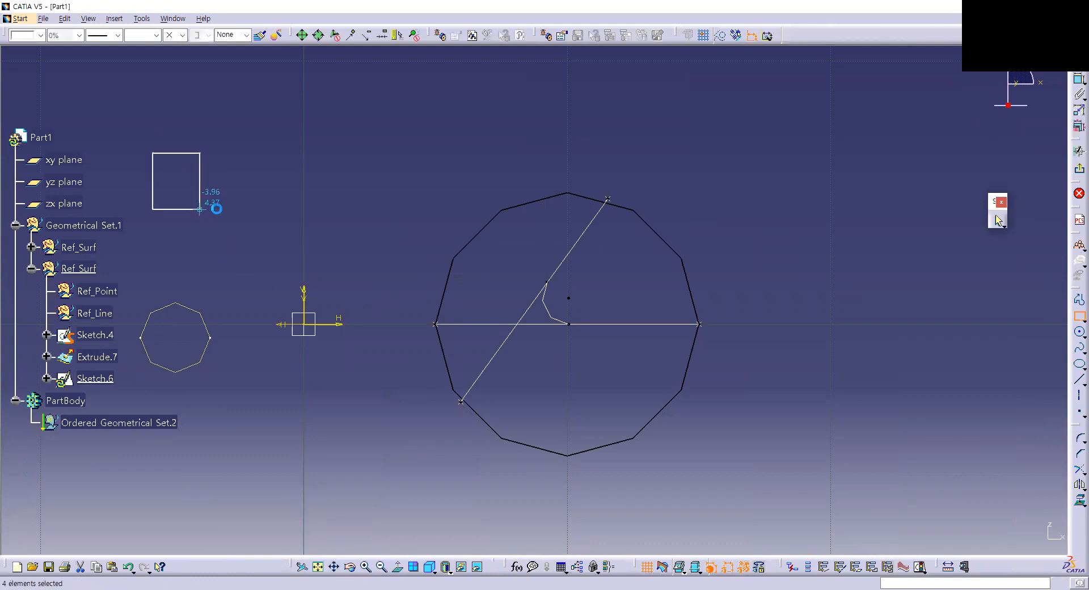
left_click(200, 209)
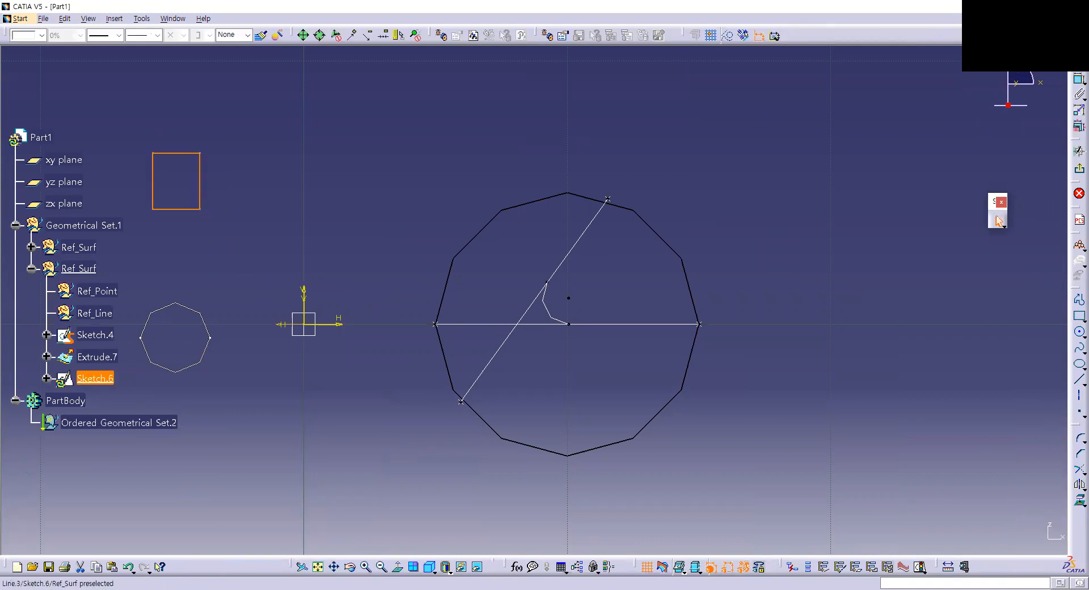
left_click(1072, 174)
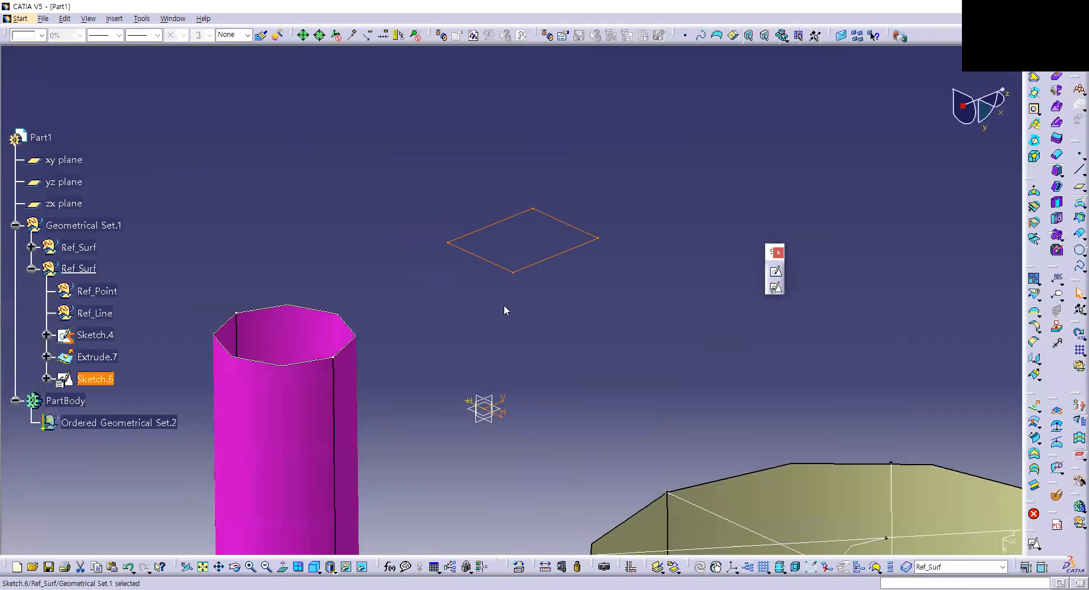
Expand Sketch.6 and its AbsoluteAxis in the tree to examine the origin, directions and support plane
left_click(441, 381)
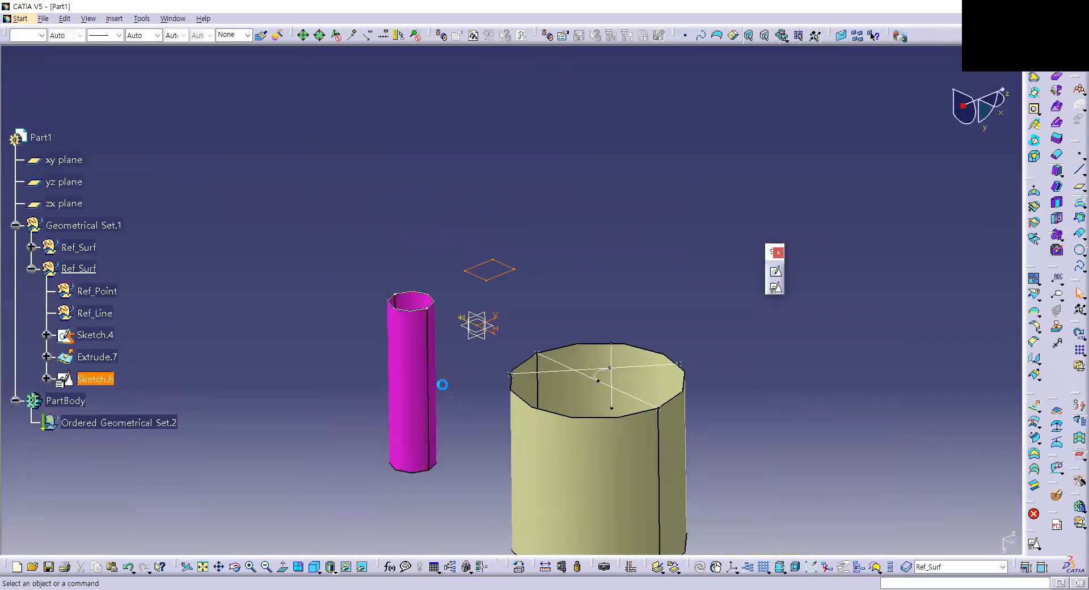
left_click(46, 379)
left_click(46, 379)
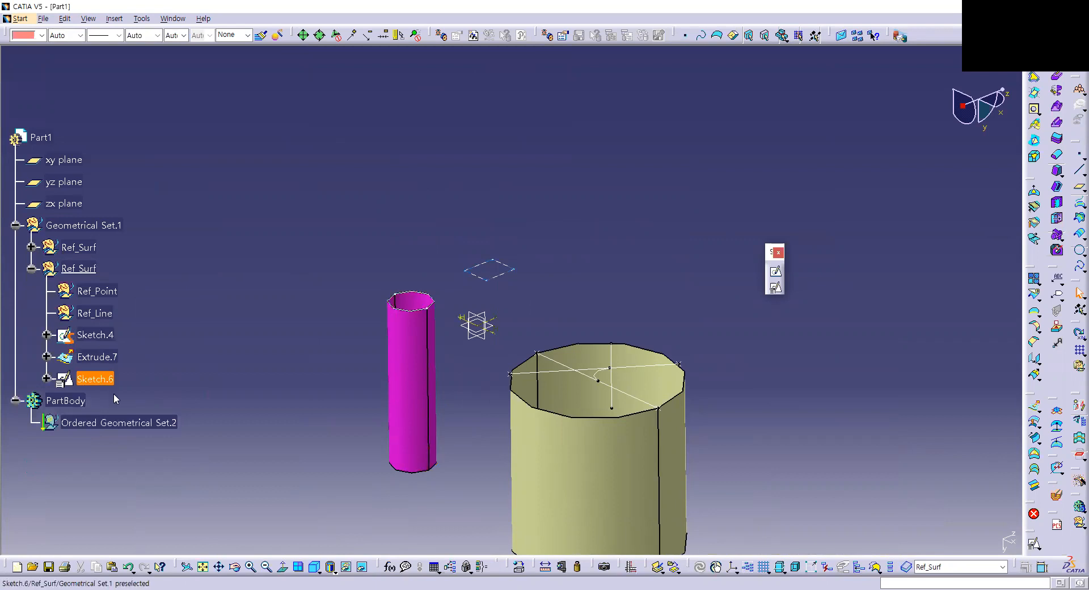
left_click(66, 382)
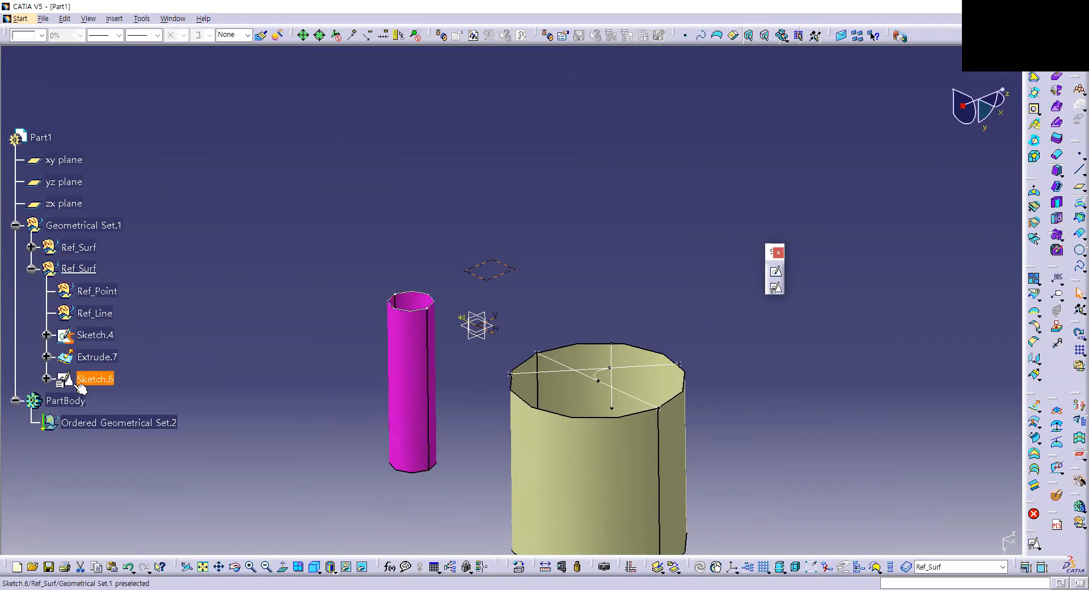
left_click(46, 378)
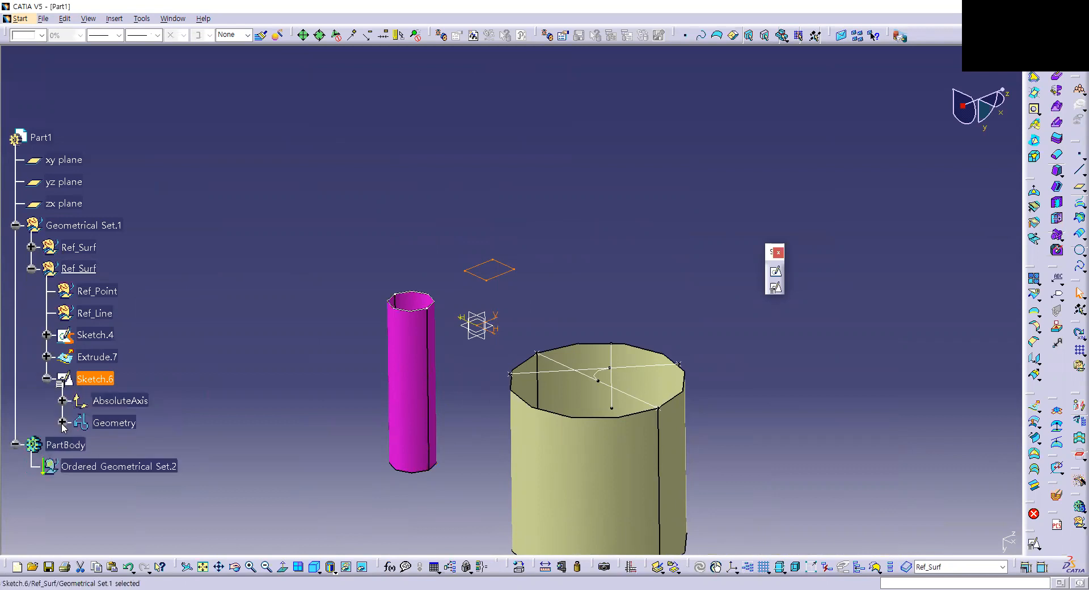
left_click(62, 427)
left_click(63, 350)
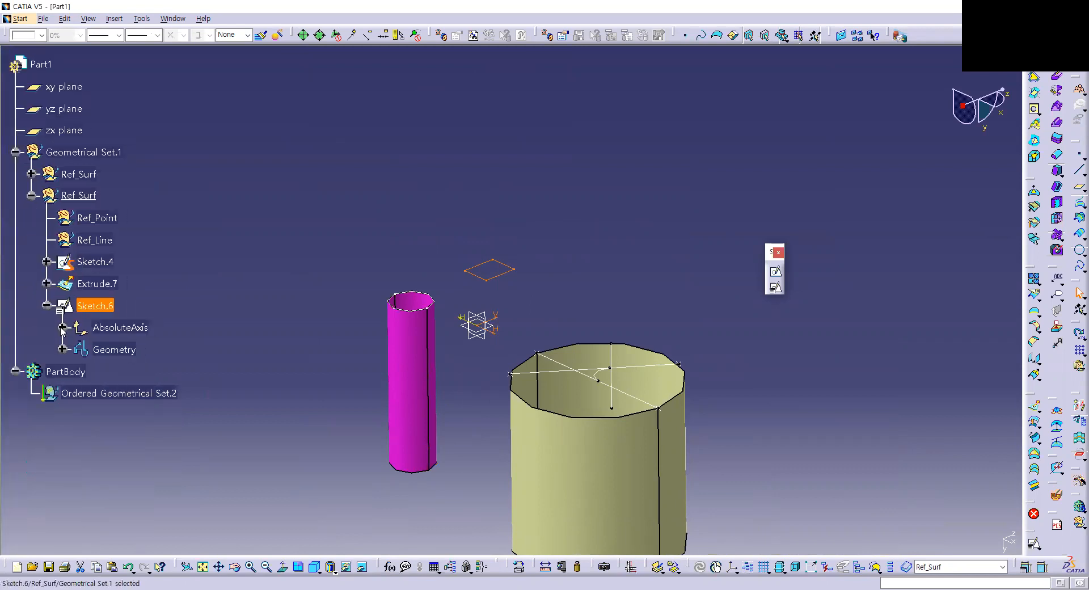
left_click(63, 328)
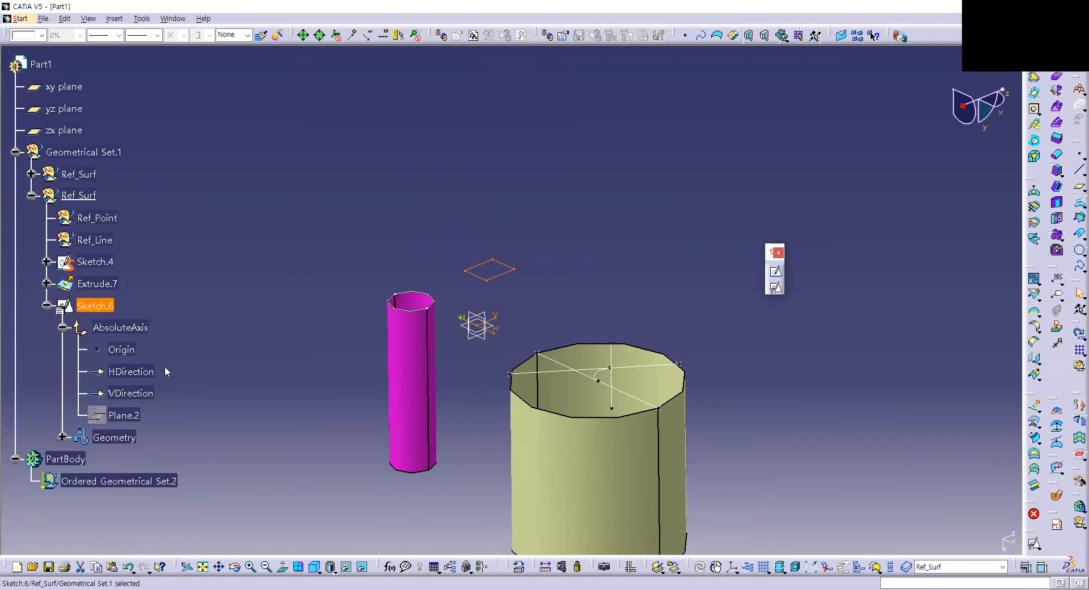
Show Plane.2 under Sketch.6's absolute axis and hide it again
left_click(131, 415)
right_click(130, 417)
left_click(165, 196)
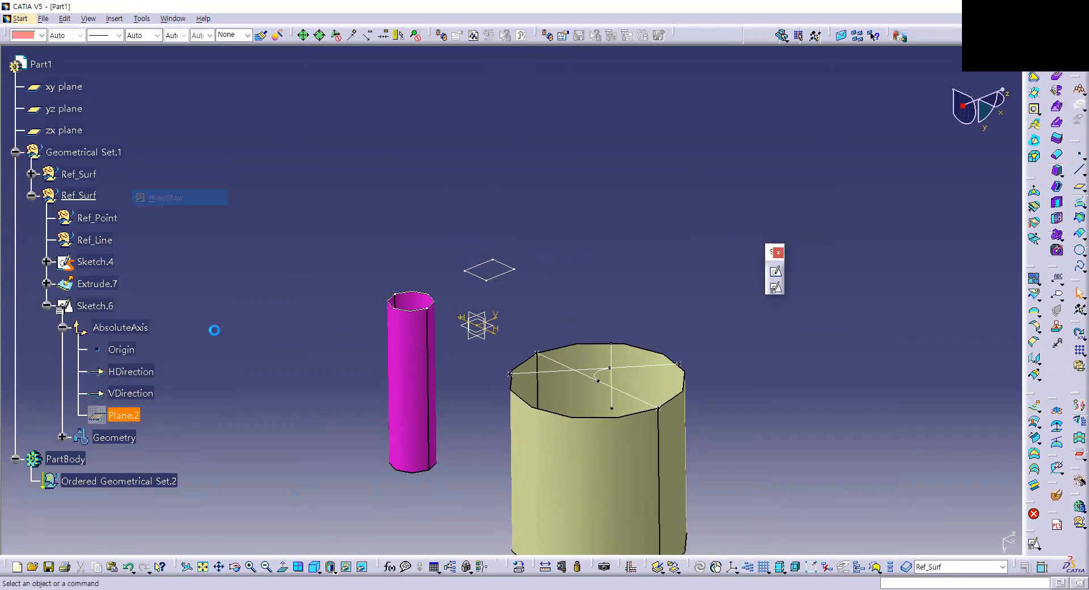
right_click(130, 417)
left_click(164, 196)
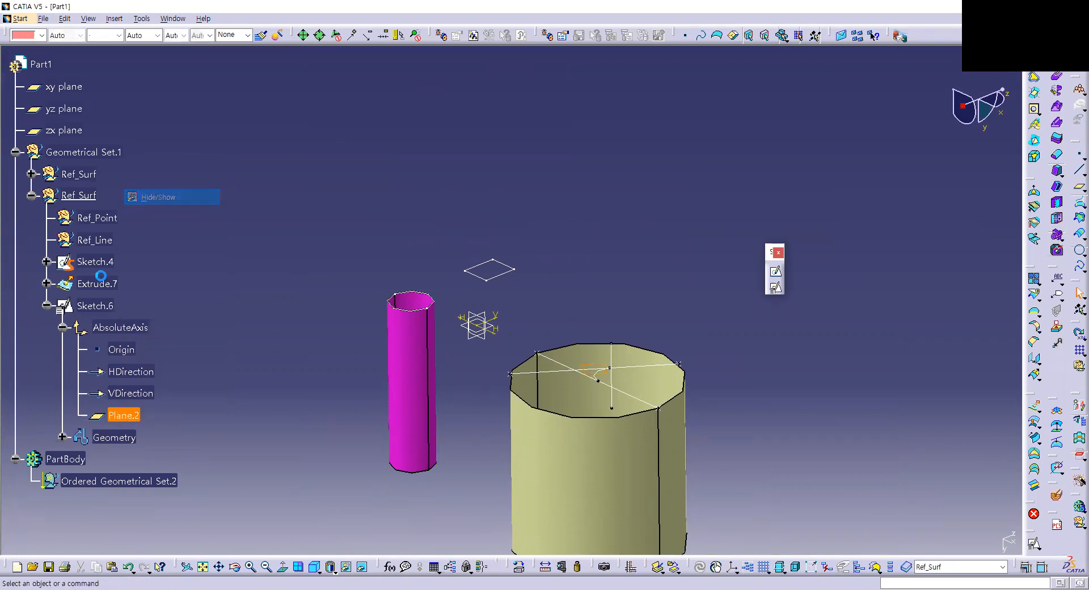
Compare the absolute axis elements of Sketch.4 with those of Sketch.6, and highlight Sketch.6's origin in the model
left_click(47, 262)
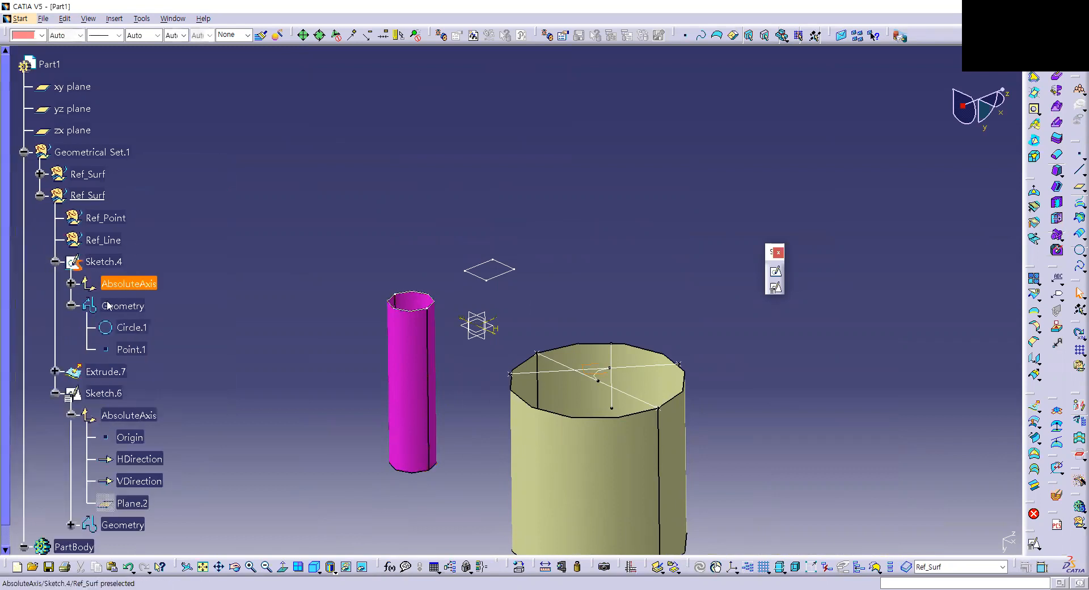
left_click(71, 283)
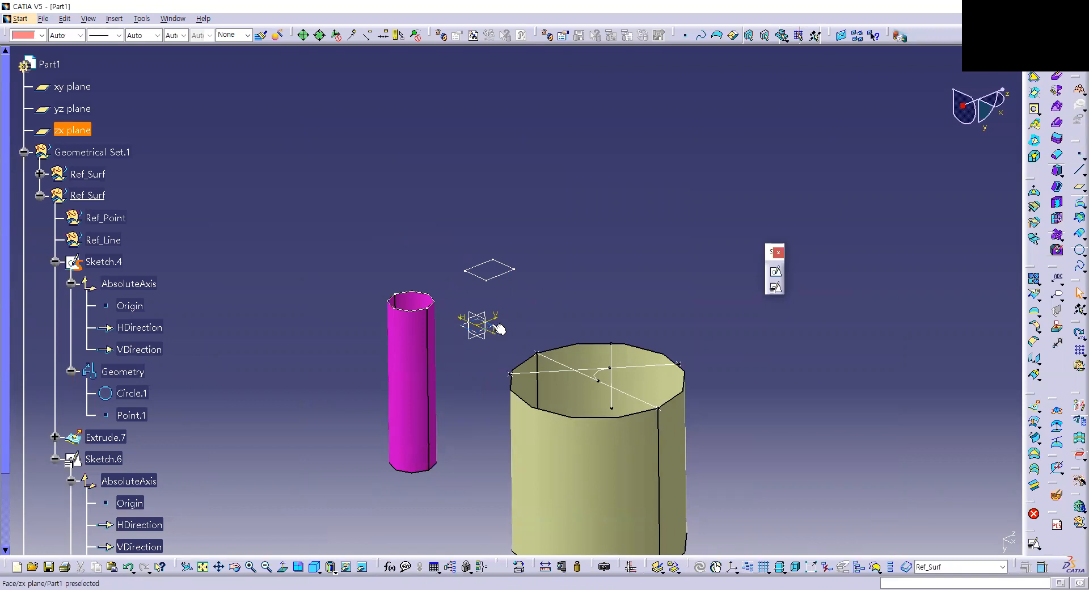
left_click(55, 262)
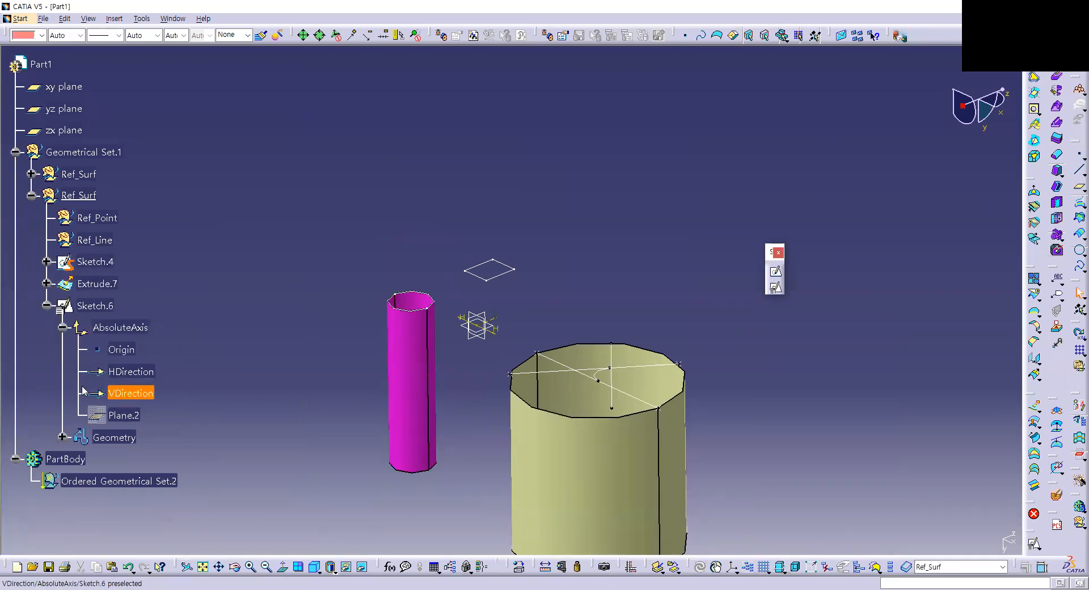
left_click(62, 327)
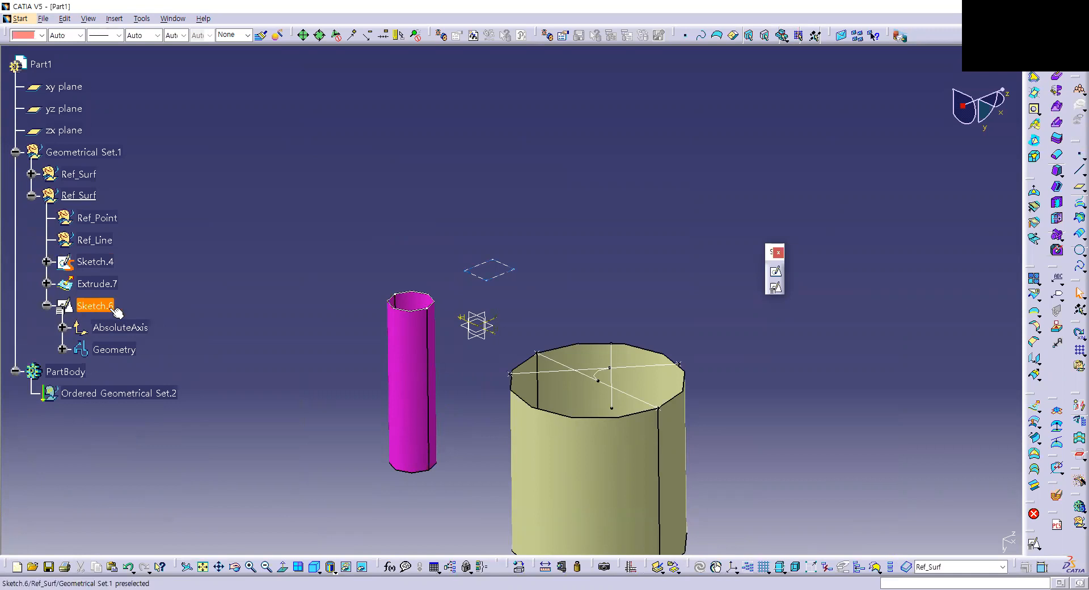
left_click(62, 327)
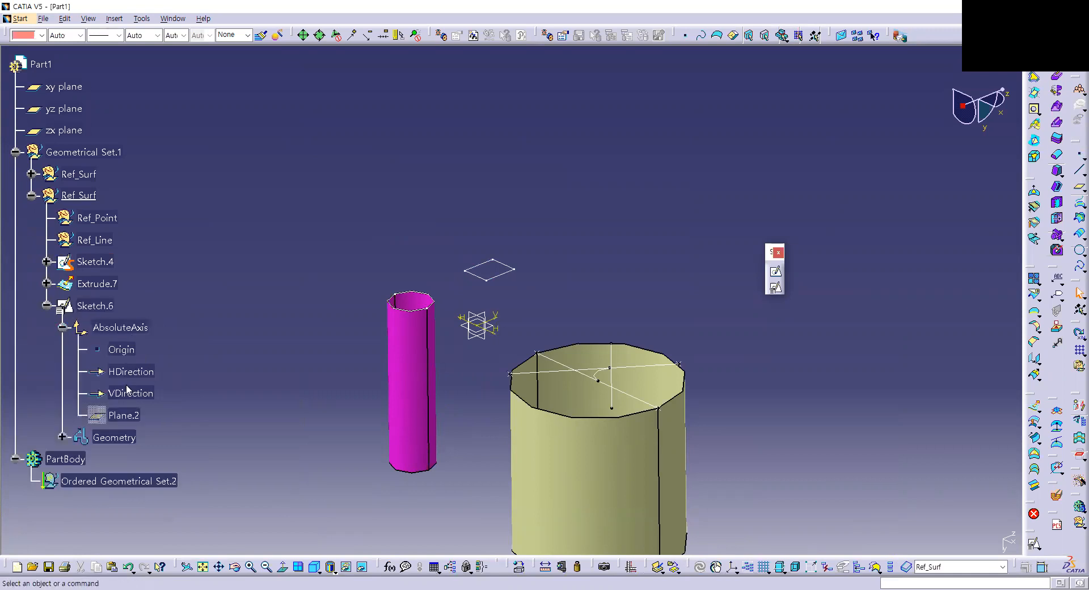
left_click(121, 350)
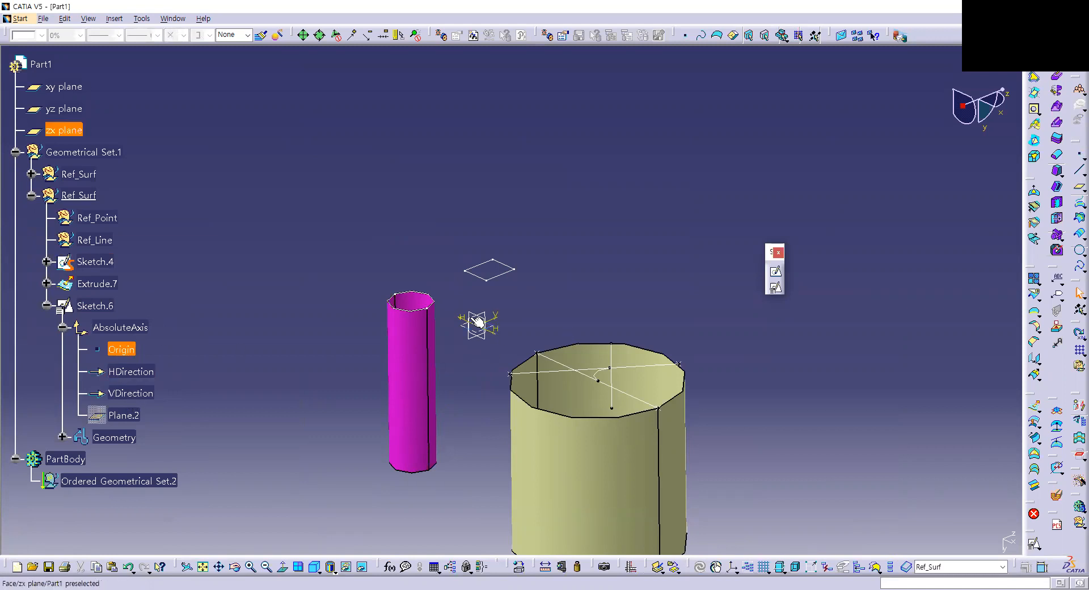
left_click(557, 303)
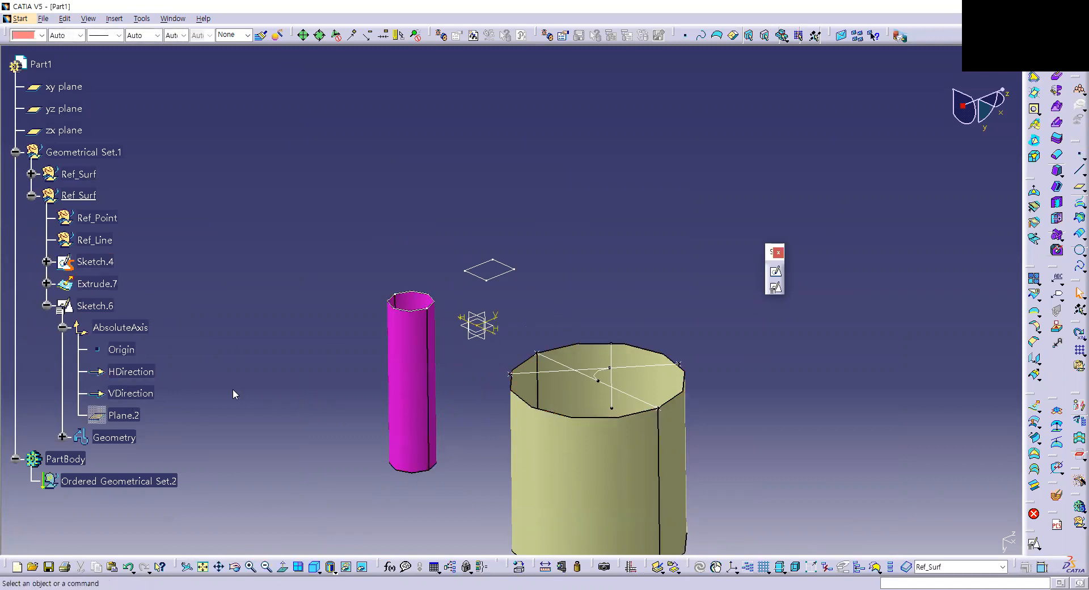
Open Sketch.6 to view its rectangle and exit the sketch without editing it
left_click(95, 306)
double_click(98, 307)
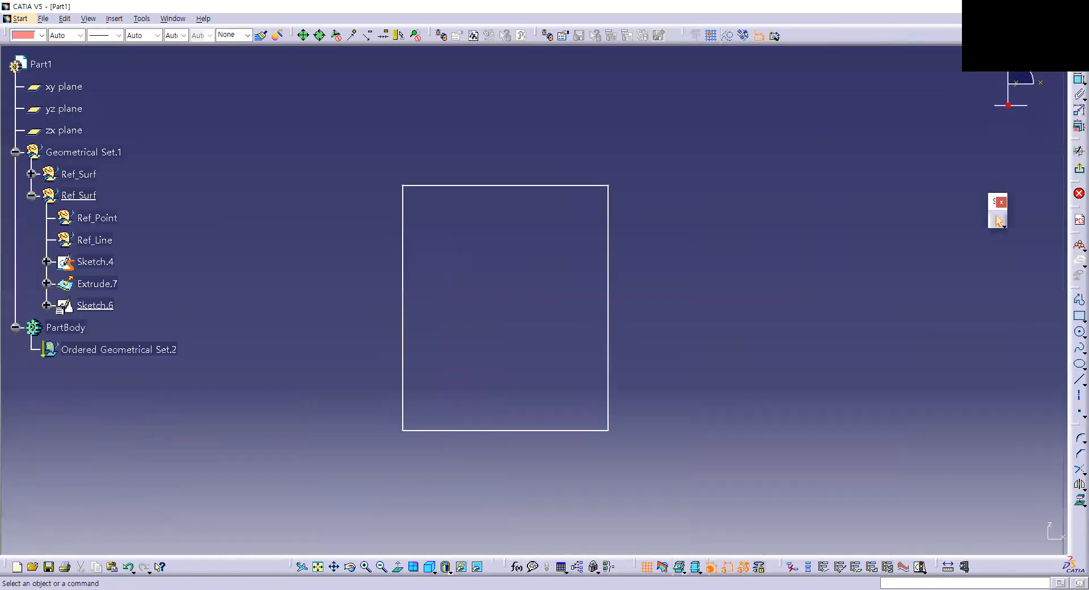
left_click(1074, 172)
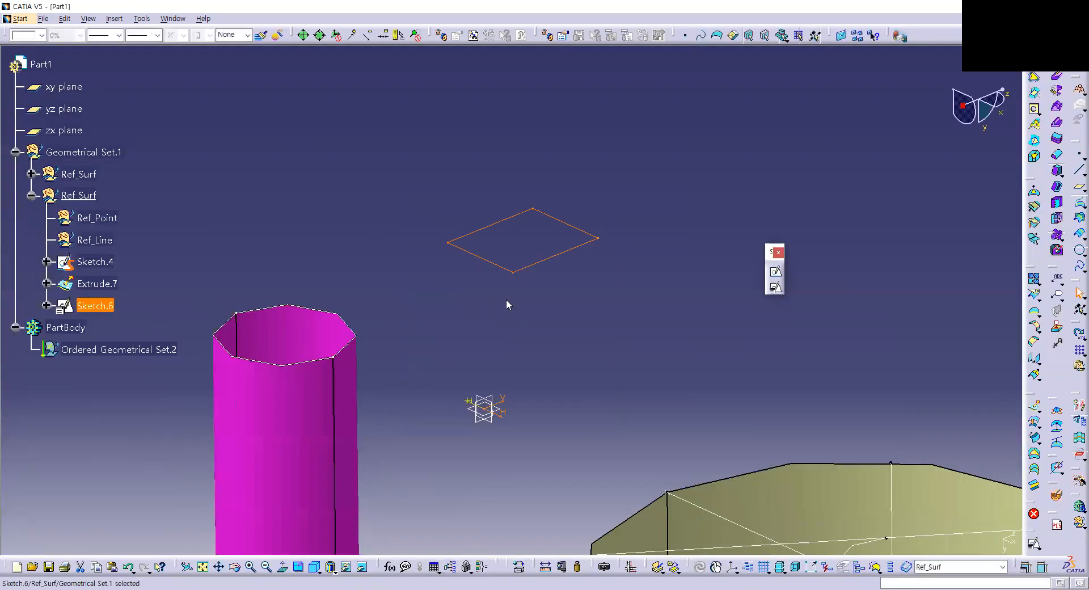
mouse_move(506, 300)
middle_mouse_down()
mouse_move(492, 288)
mouse_move(594, 327)
middle_mouse_up()
left_click(594, 328)
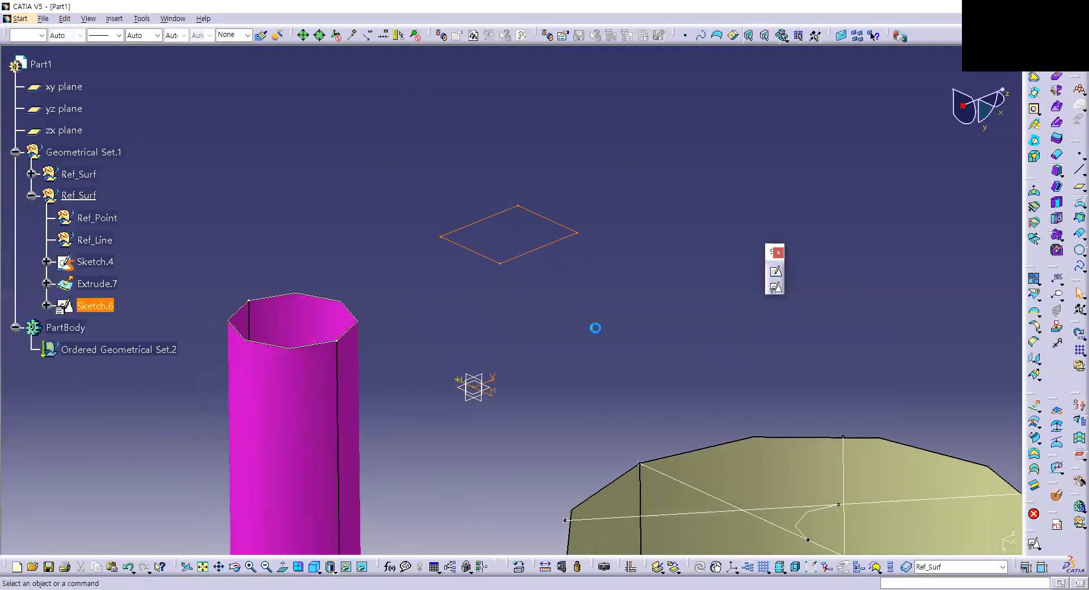
left_click(89, 307)
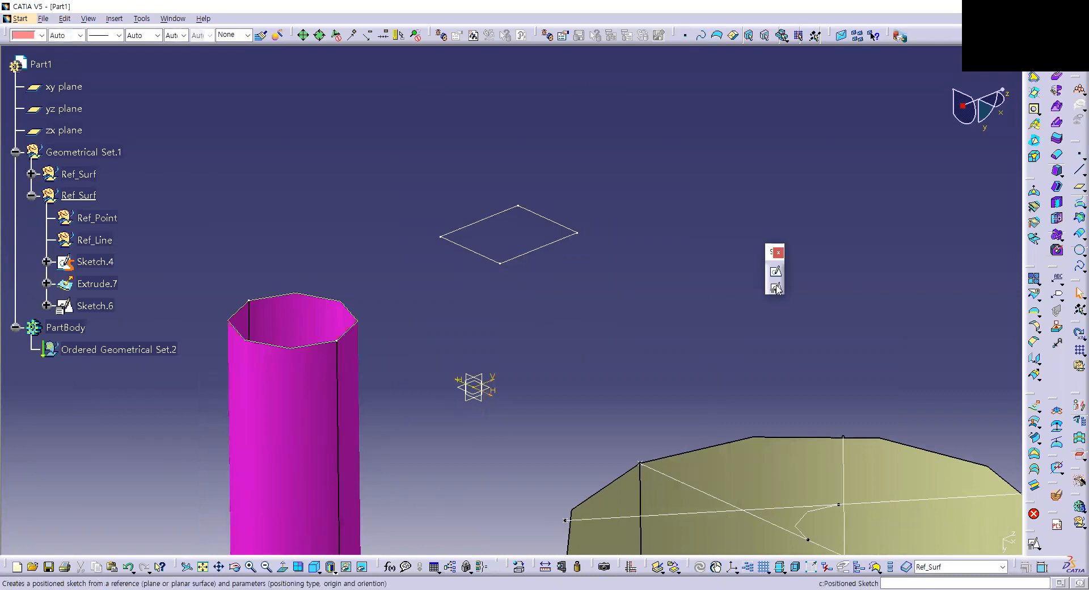
mouse_move(523, 328)
middle_mouse_down()
mouse_move(396, 191)
mouse_move(437, 244)
middle_mouse_up()
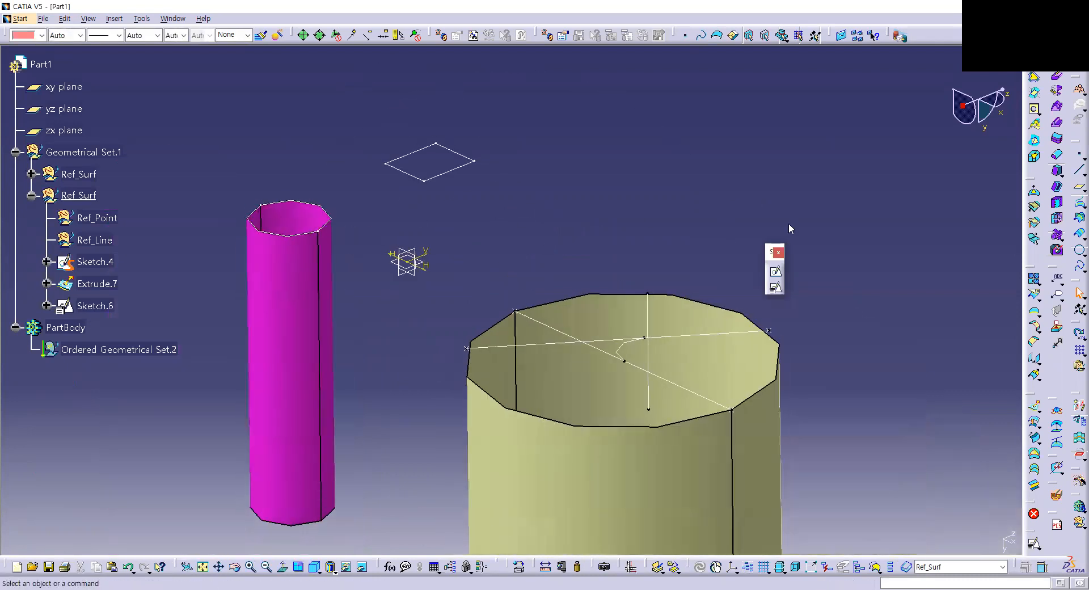
Start another positioned sketch supported on Sketch.6's Plane.2, trying the Sliding support type and settling on Positioned
left_click(775, 287)
left_click(654, 103)
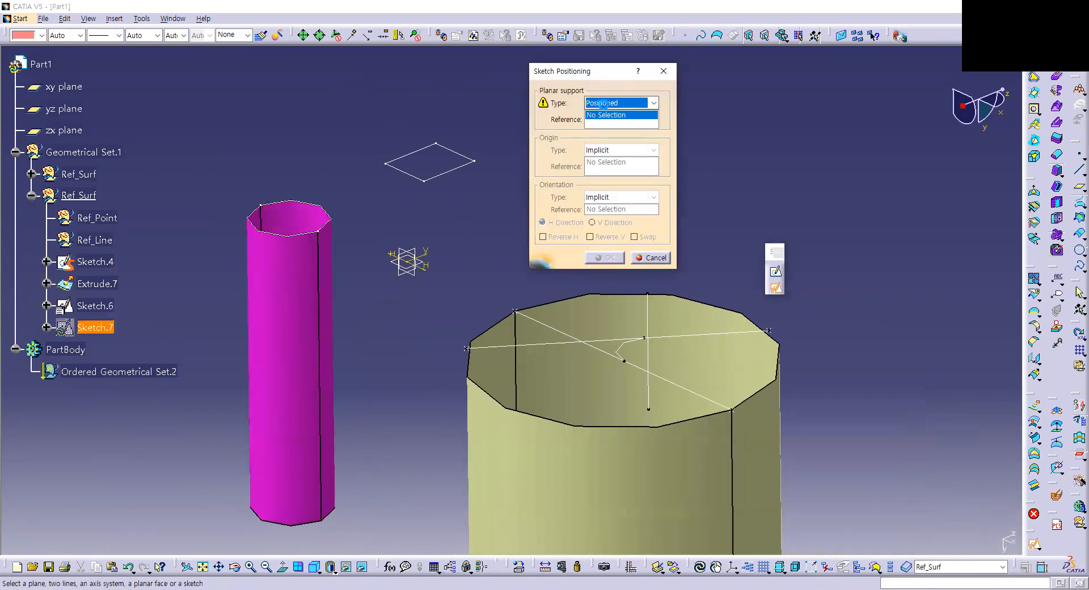
left_click(610, 126)
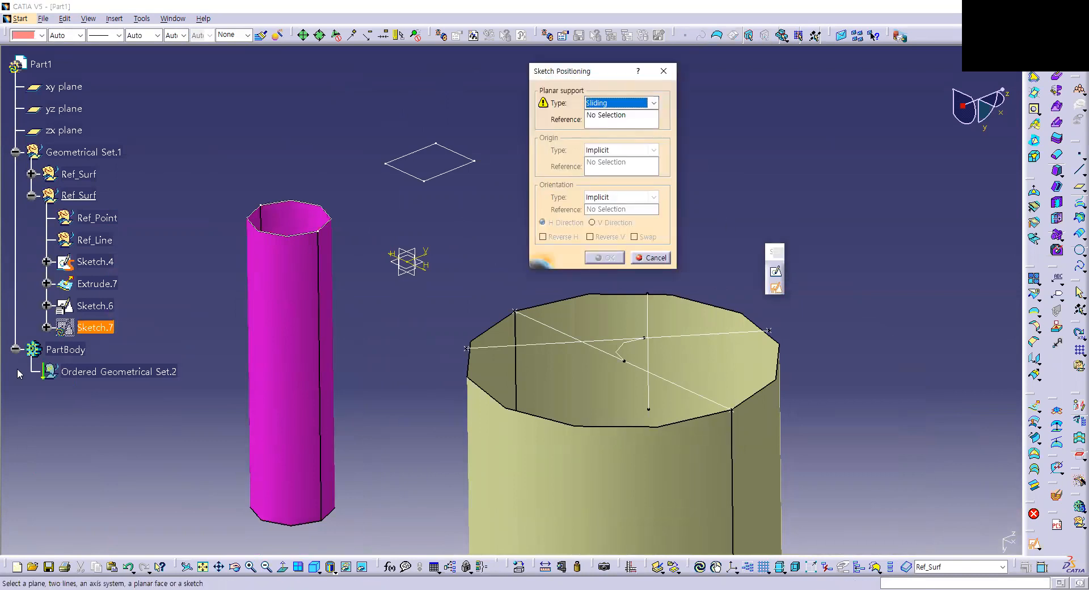
left_click(46, 327)
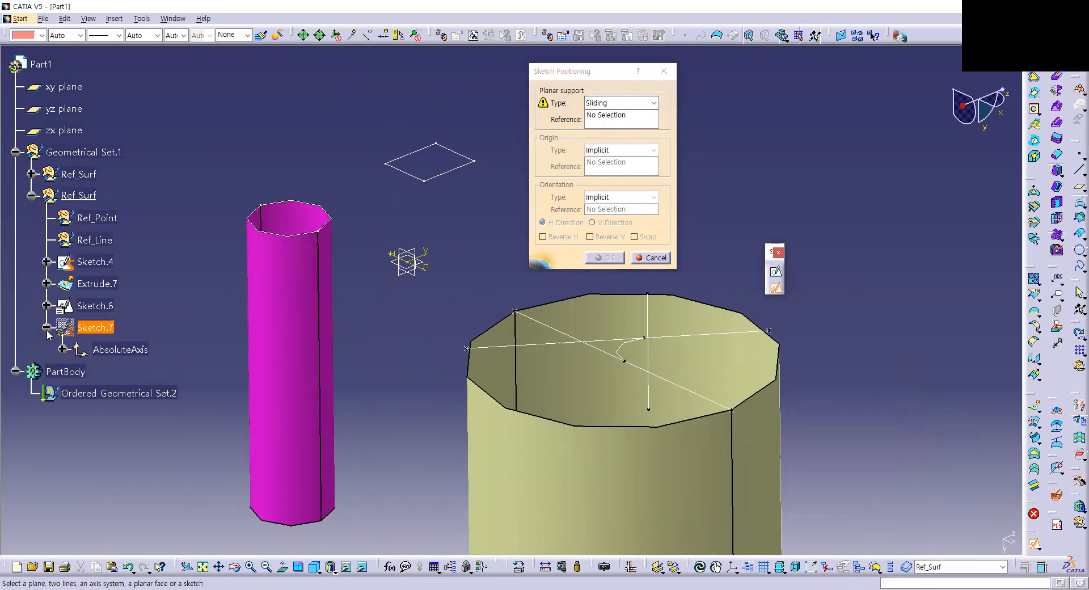
left_click(47, 306)
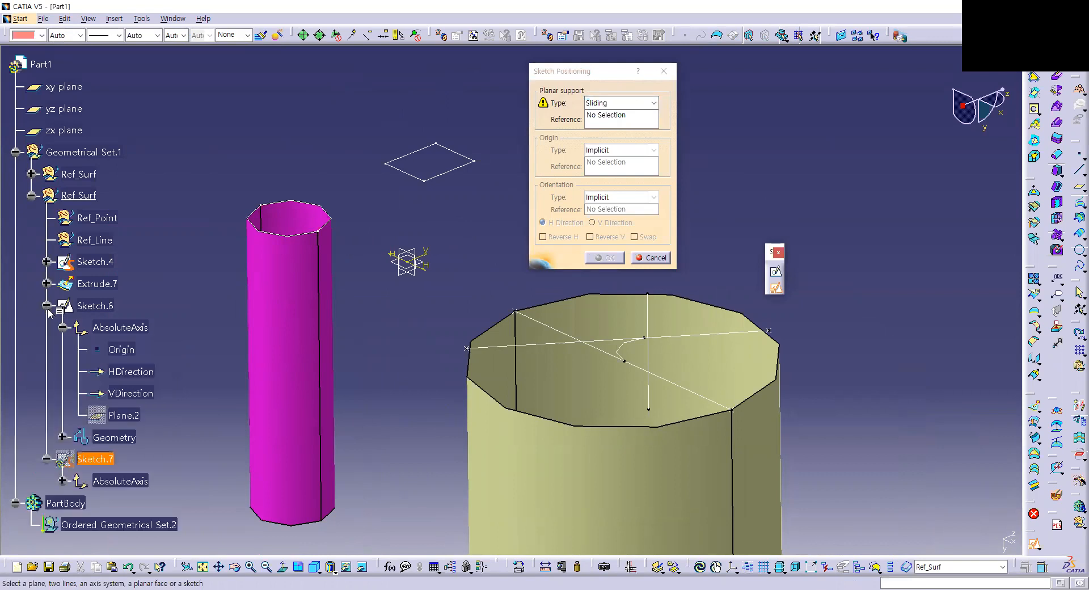
left_click(123, 418)
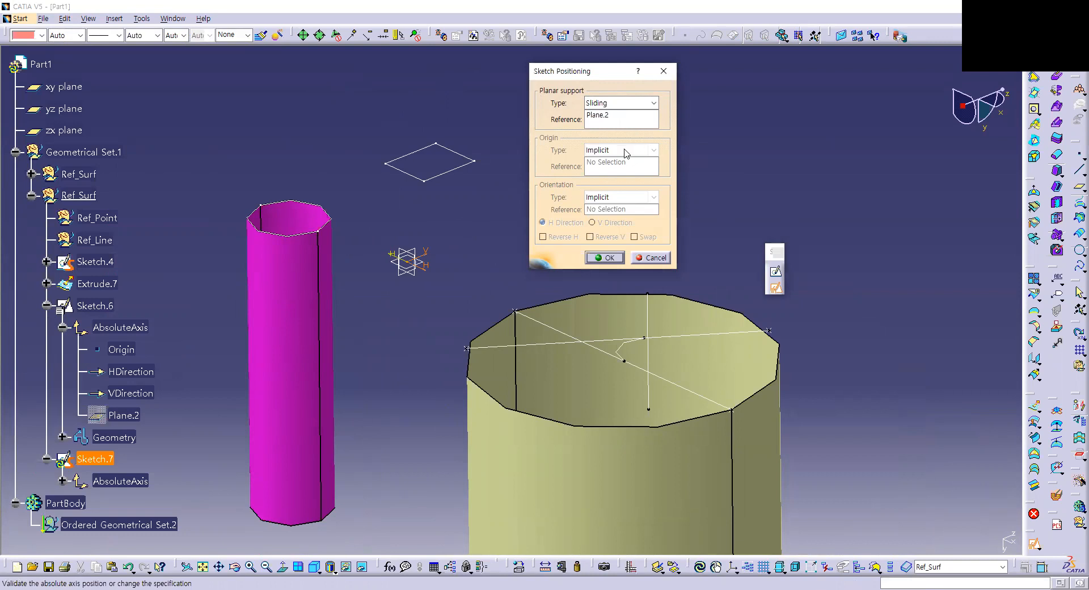
left_click(605, 116)
left_click(615, 103)
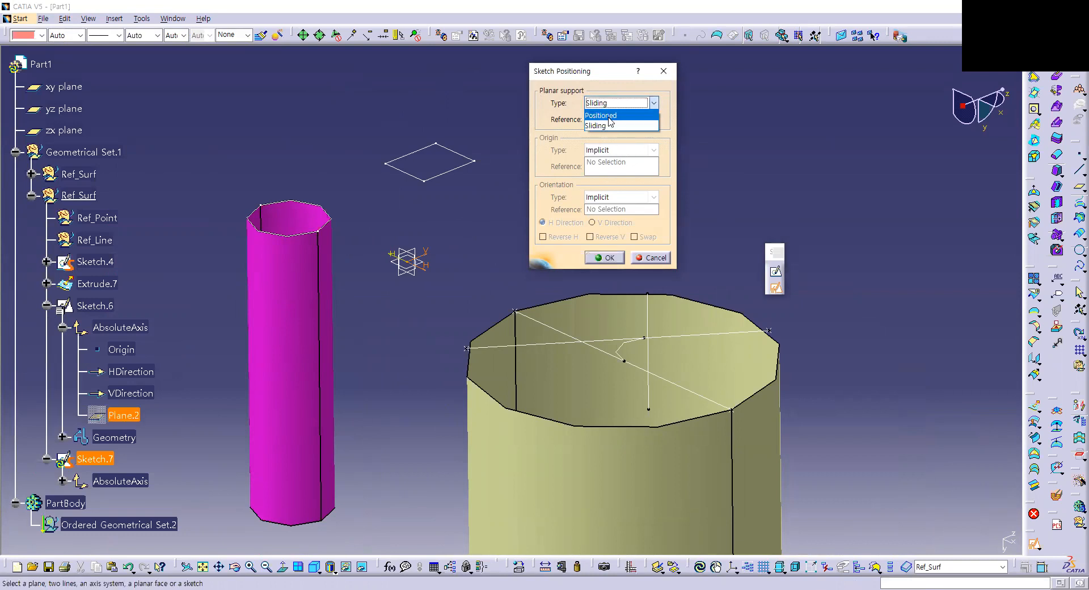
left_click(609, 116)
Try the Implicit and Part origin types for the new sketch's origin
left_click(614, 151)
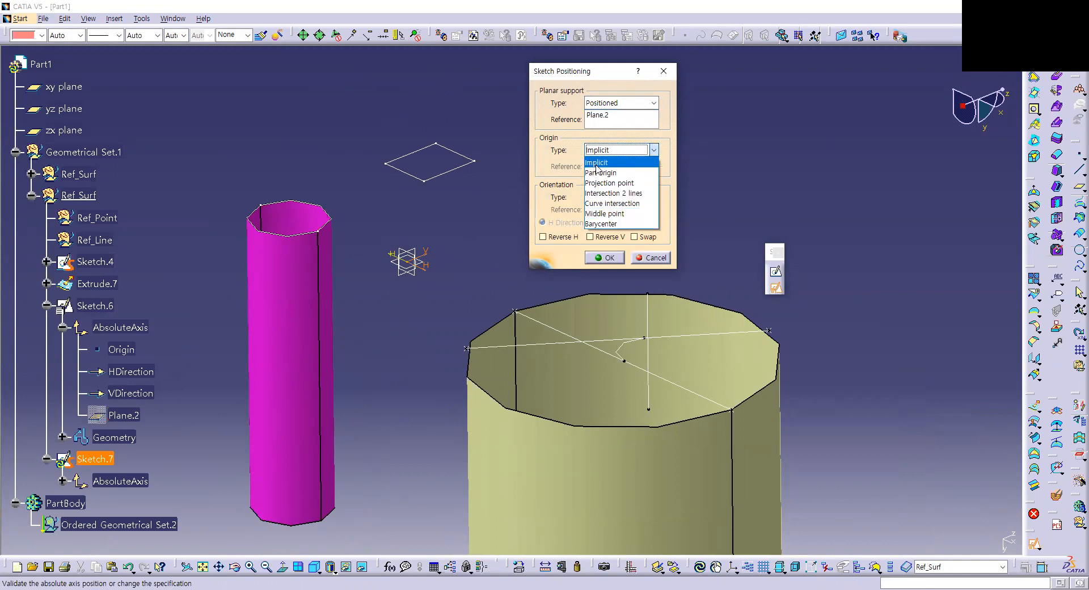
left_click(596, 163)
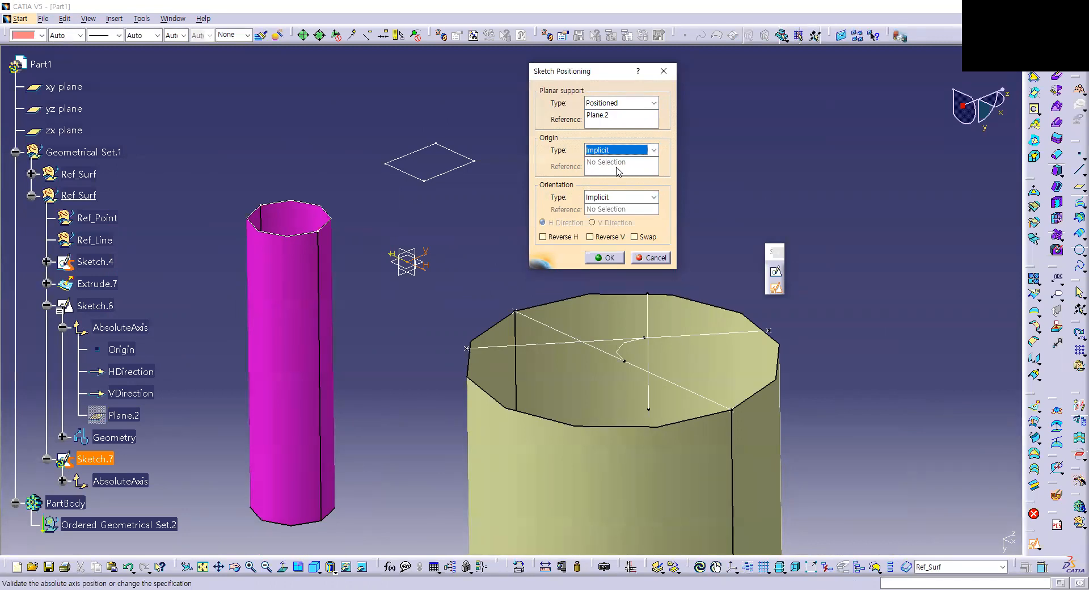
left_click(619, 151)
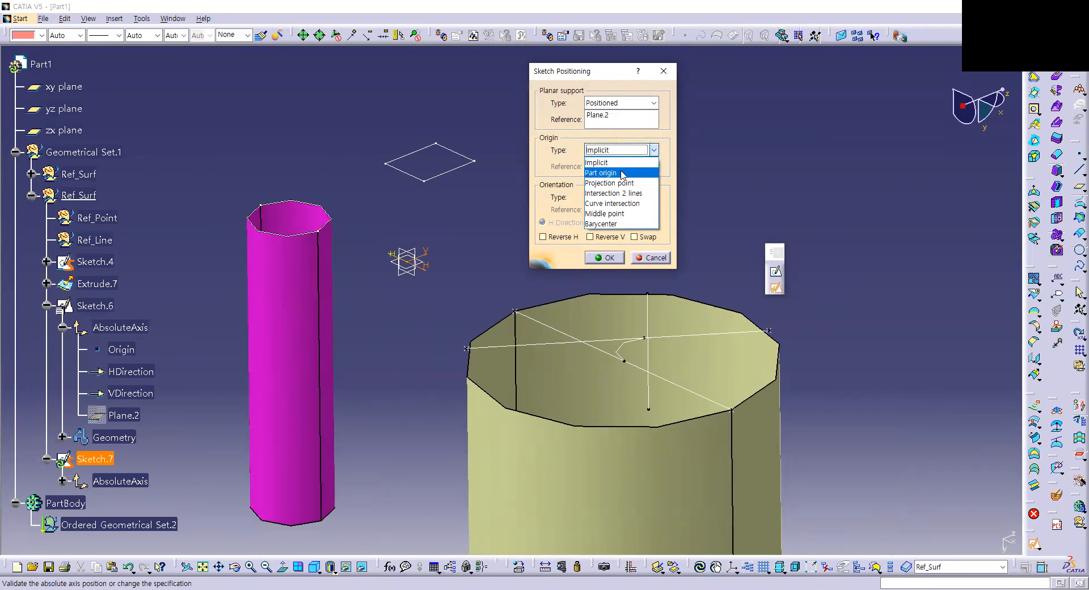
left_click(622, 173)
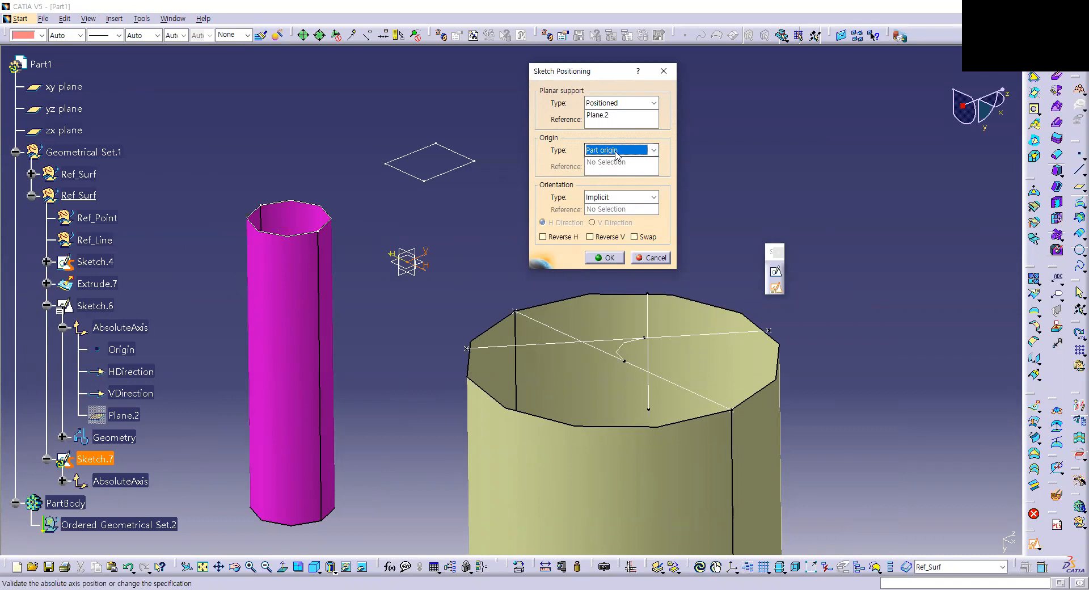
Set the sketch's origin type to Projection point and reference Line.5/Vertex.2 on the large cylinder's rim
left_click(654, 150)
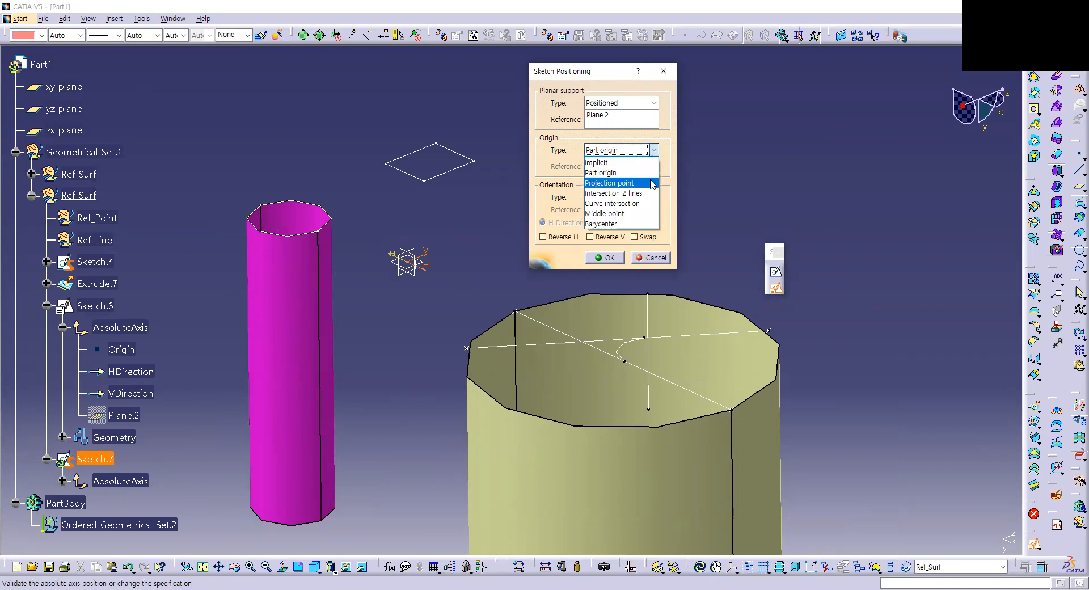
left_click(652, 183)
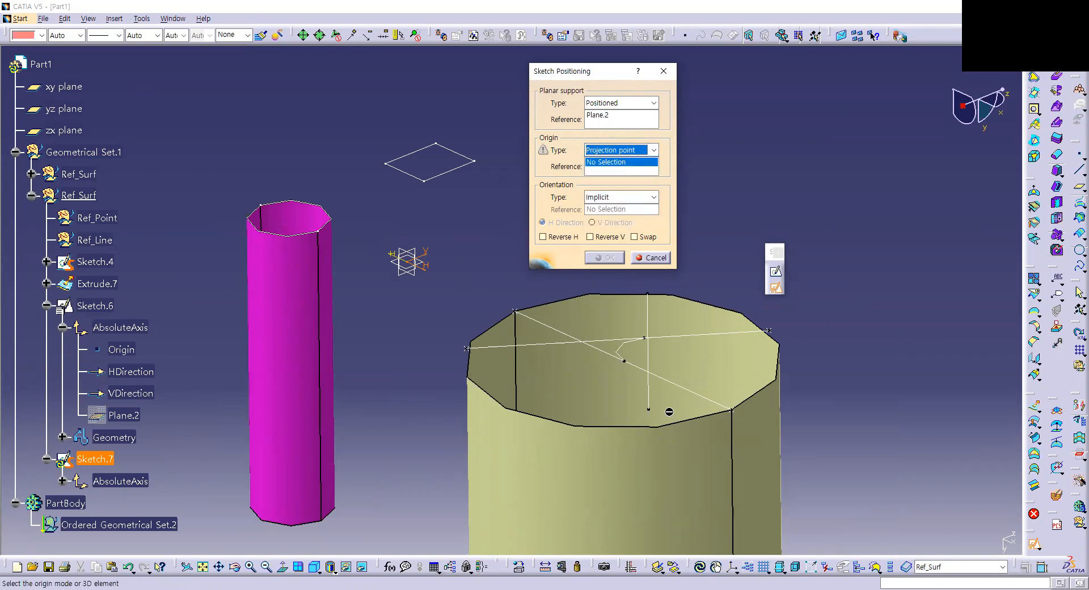
scroll(471, 370, "down", 1)
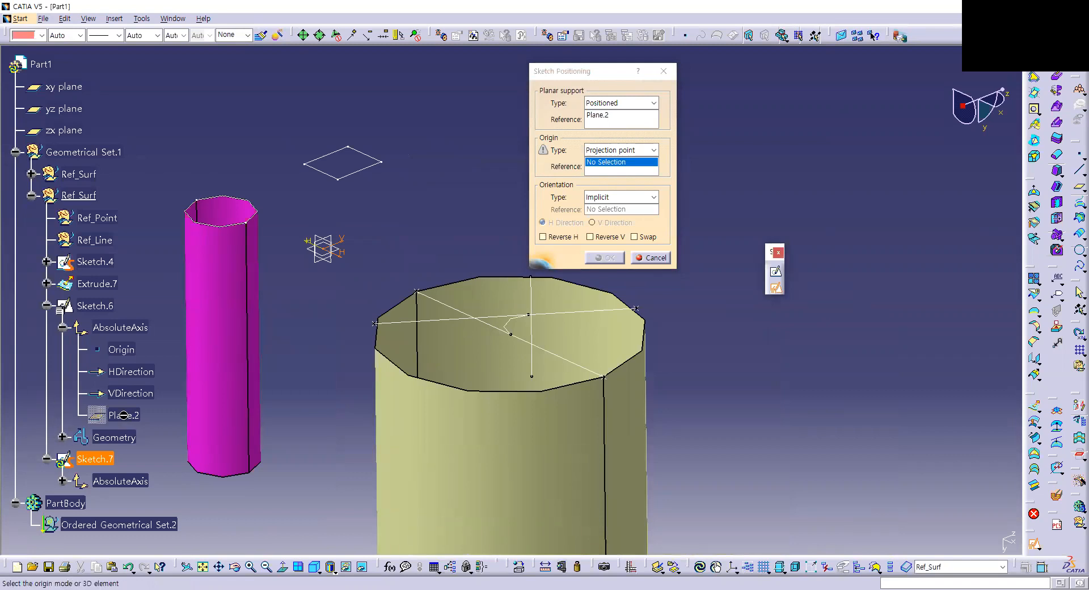
middle_click_drag(612, 291, 541, 294)
left_click(457, 277)
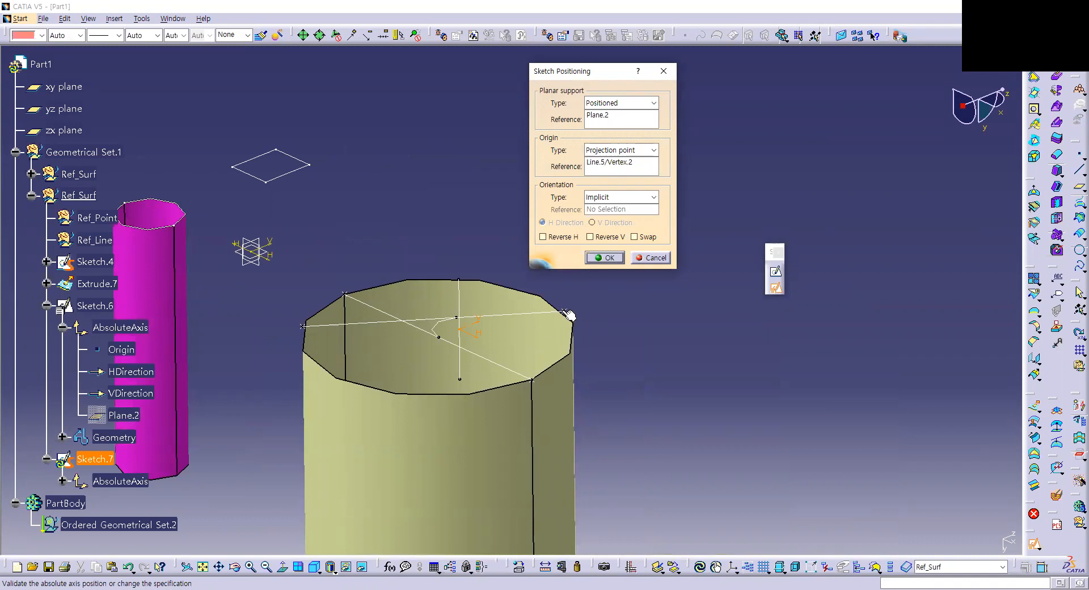
Replace the origin's projection reference with Point.7 on the large cylinder's rim
left_click(618, 166)
left_click(569, 313)
left_click(347, 294)
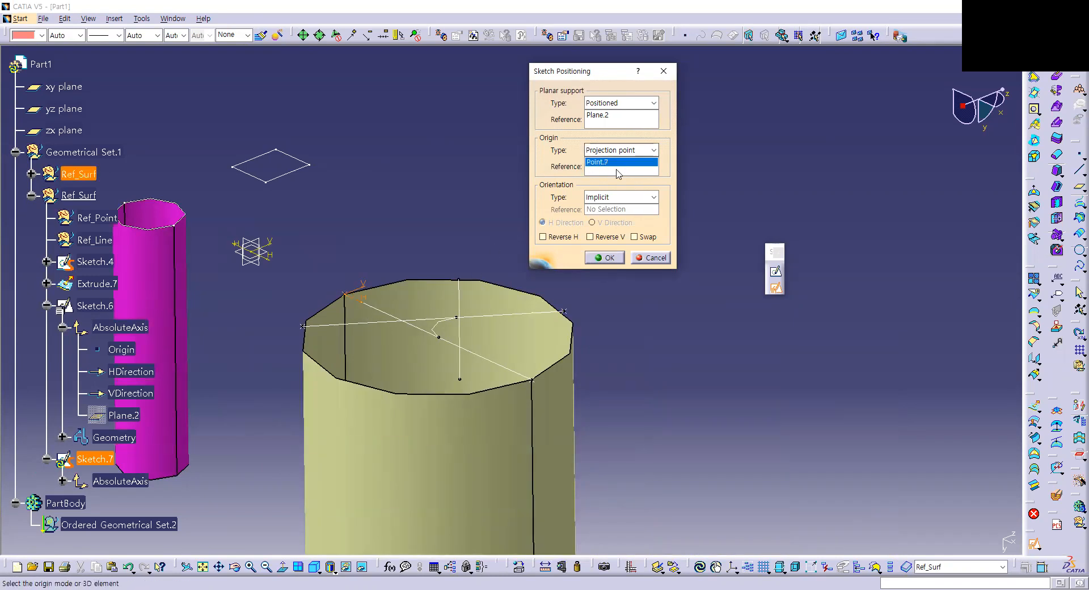
Try Line.5/Vertex.3 and Line.5/Vertex.4, end points of the vertical line, as the origin's projection reference
left_click(461, 380)
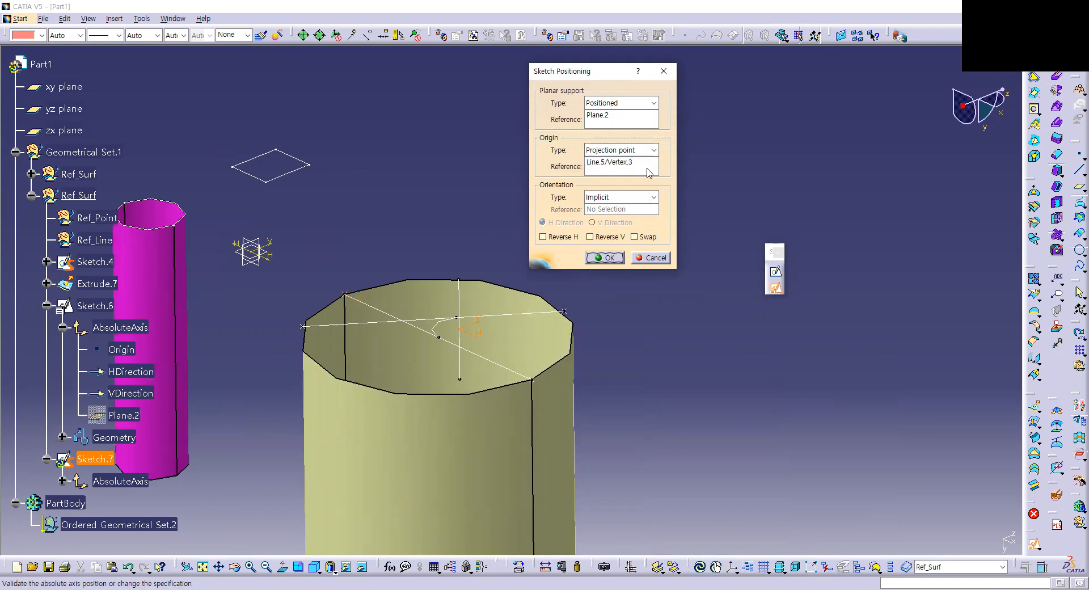
left_click(623, 166)
middle_click_drag(436, 301, 464, 269)
mouse_move(530, 304)
middle_mouse_down()
mouse_move(415, 298)
mouse_move(422, 257)
mouse_move(530, 262)
mouse_move(533, 309)
middle_mouse_up()
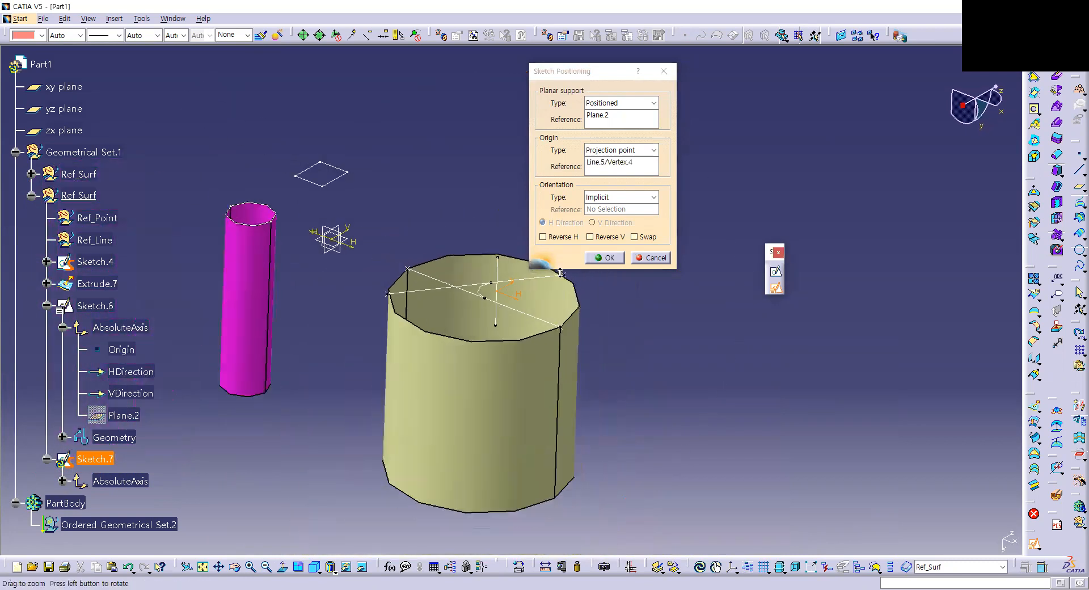
Set the sketch's origin type to Intersection 2 lines and reference Line.4 and Line.3 crossing the large cylinder's rim
left_click(651, 150)
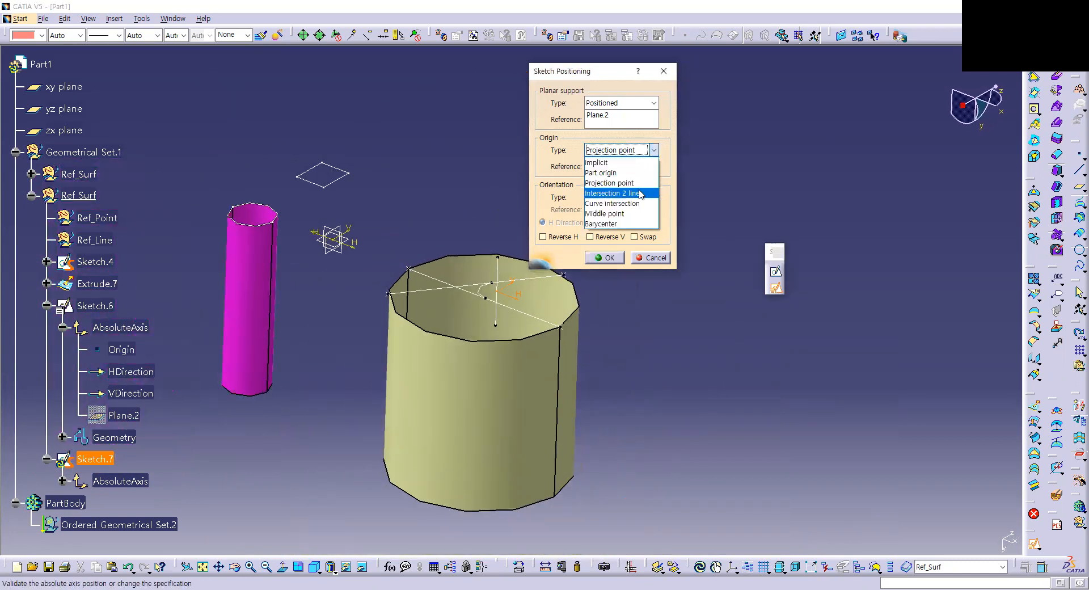
left_click(643, 195)
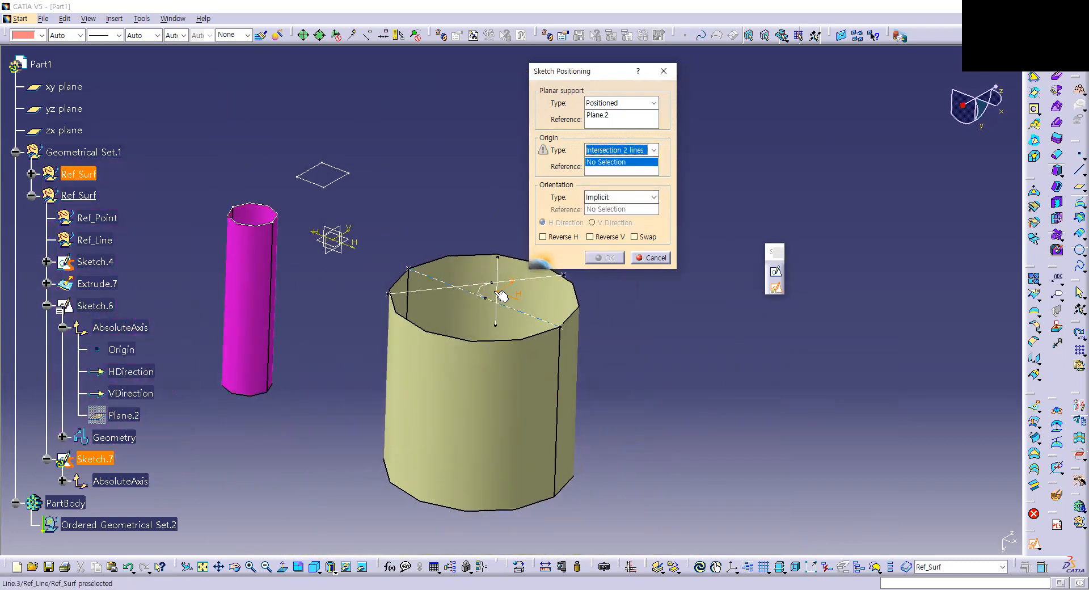
left_click(441, 295)
left_click(438, 282)
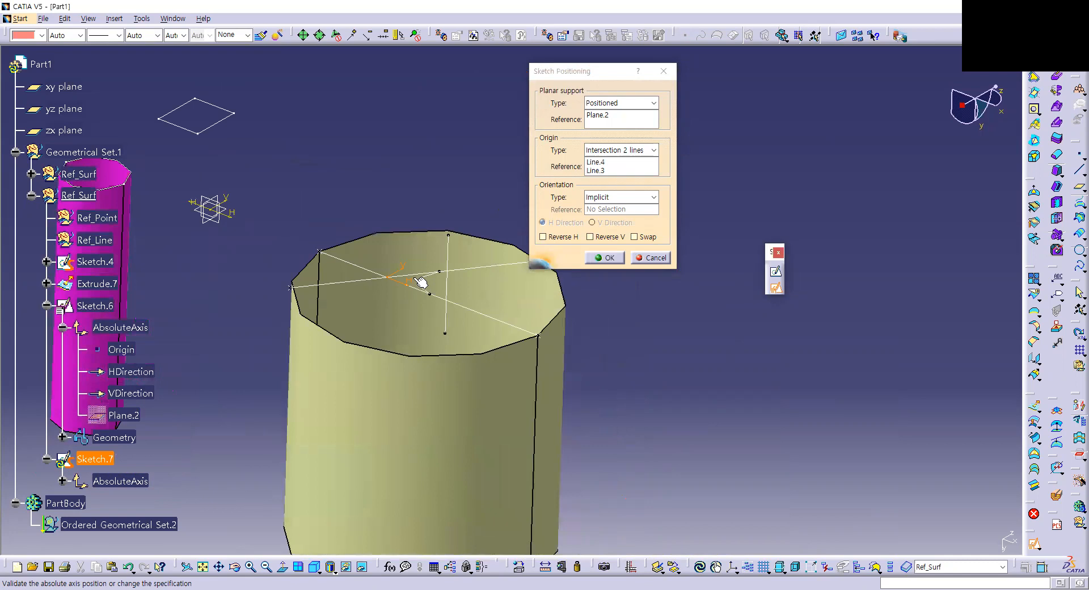
Set the origin type to Curve intersection and reference the vertical Line.5 inside the large cylinder
left_click(607, 150)
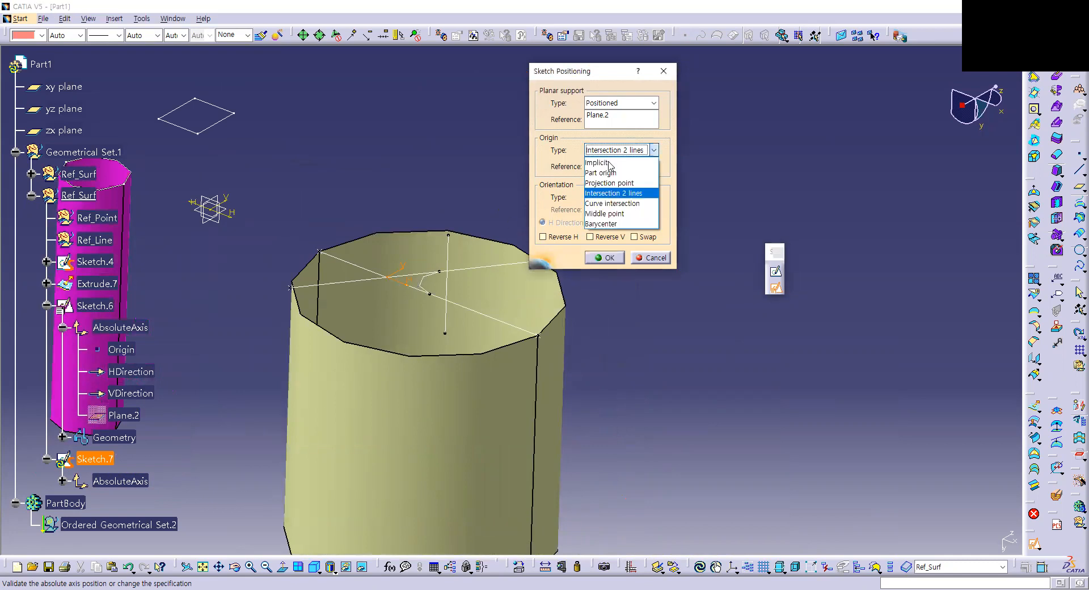
left_click(638, 203)
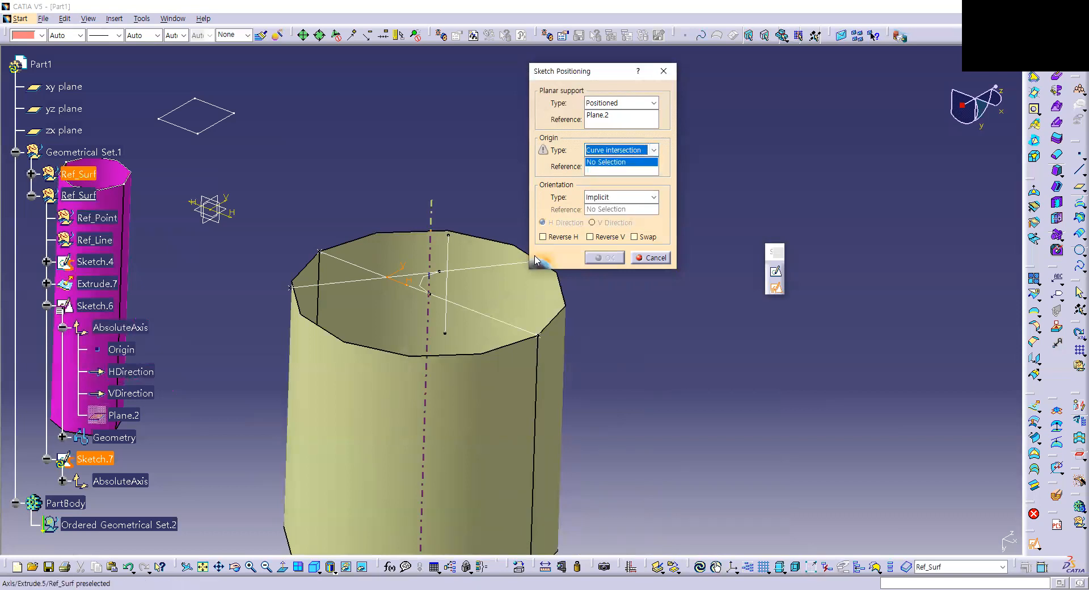
left_click(449, 241)
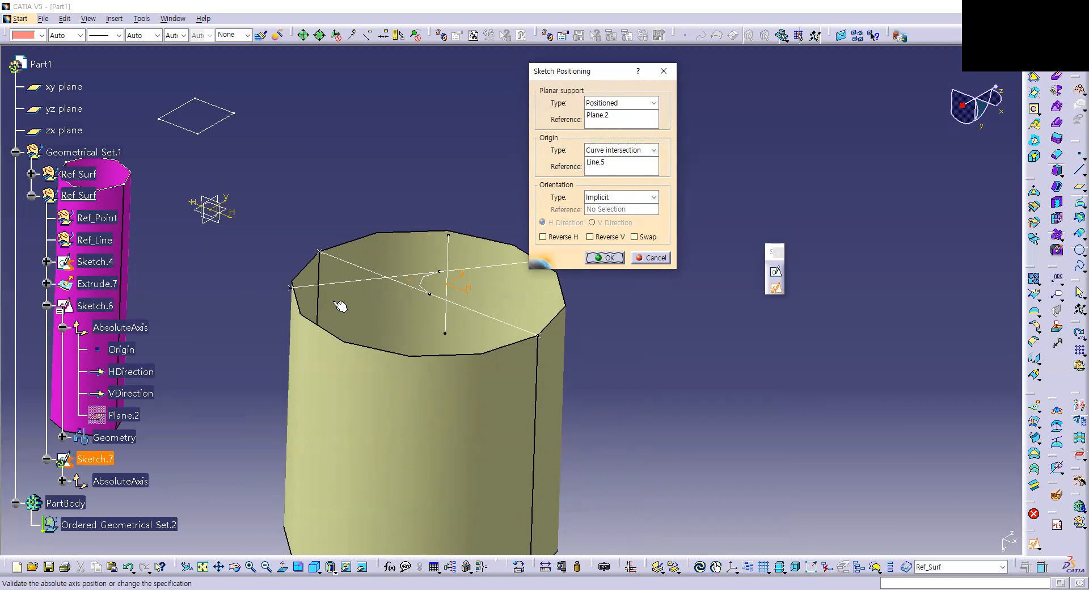
middle_click_drag(338, 305, 334, 346)
middle_click_drag(503, 308, 474, 315)
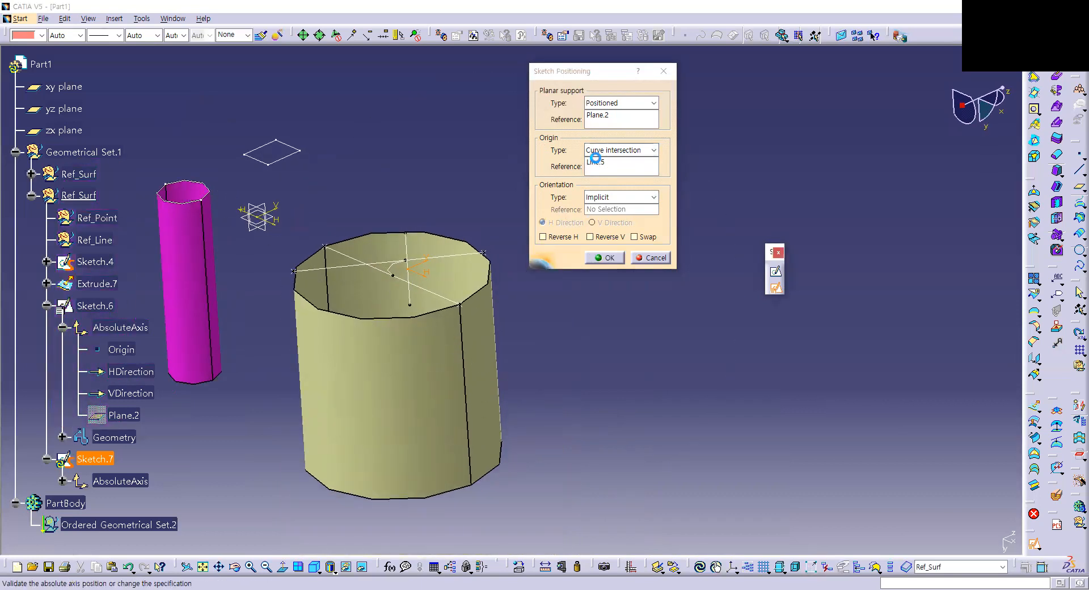
Replace the curve intersection reference with the axis of the large cylinder, Extrude.5
left_click(590, 151)
left_click(595, 201)
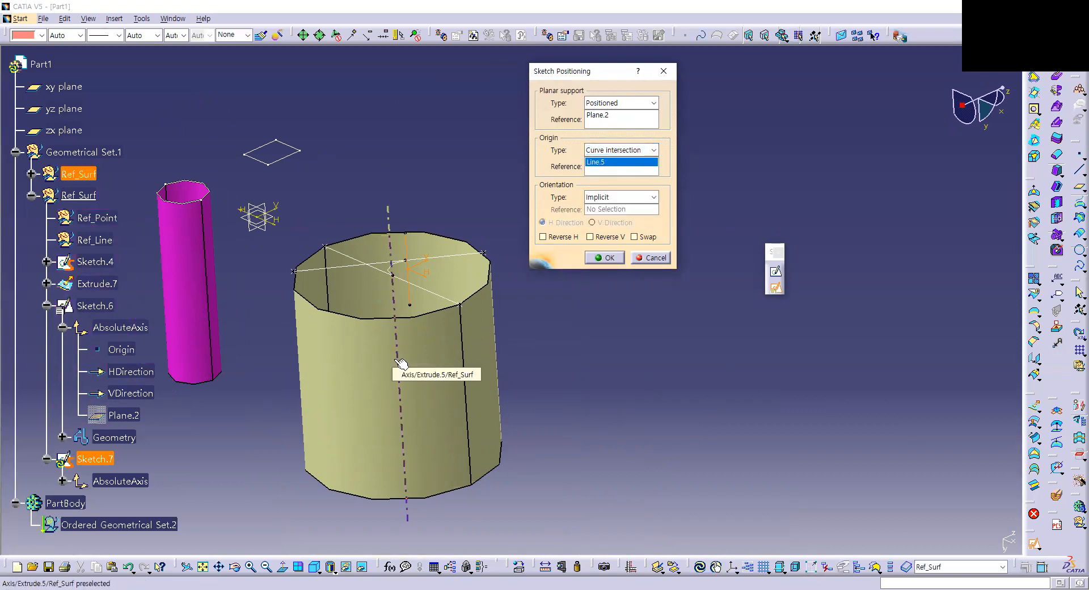
left_click(420, 368)
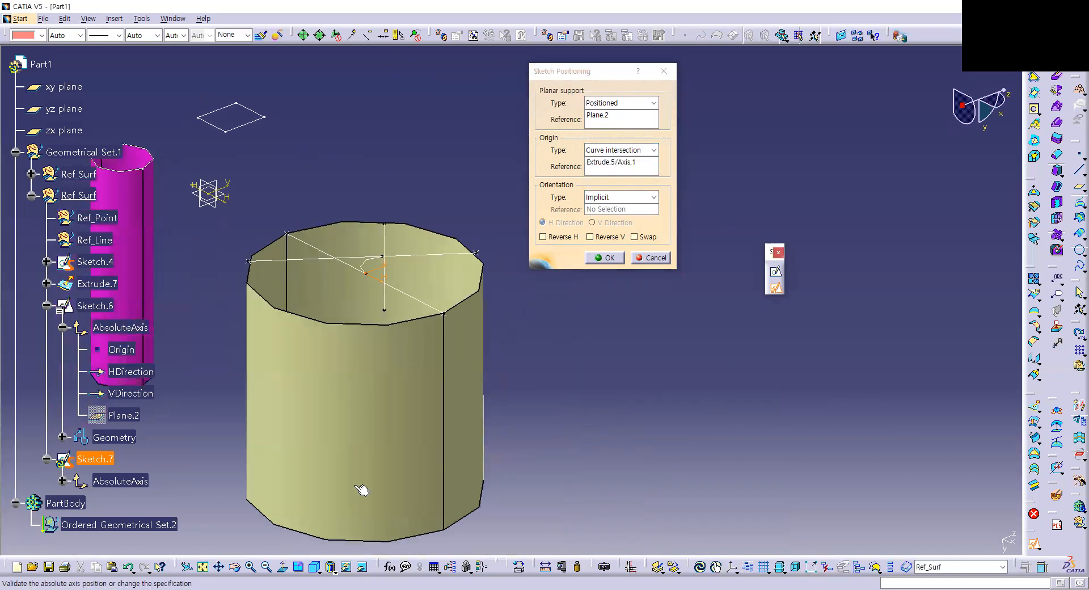
Switch the curve intersection reference from the cylinder's axis back to Line.5
left_click(640, 161)
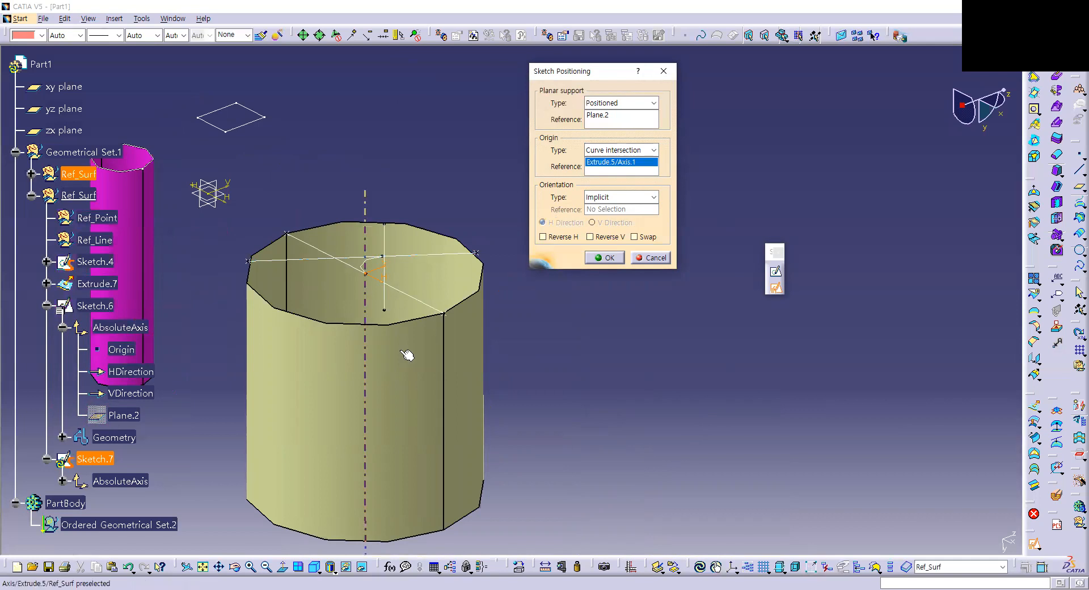
middle_click_drag(397, 272, 411, 220)
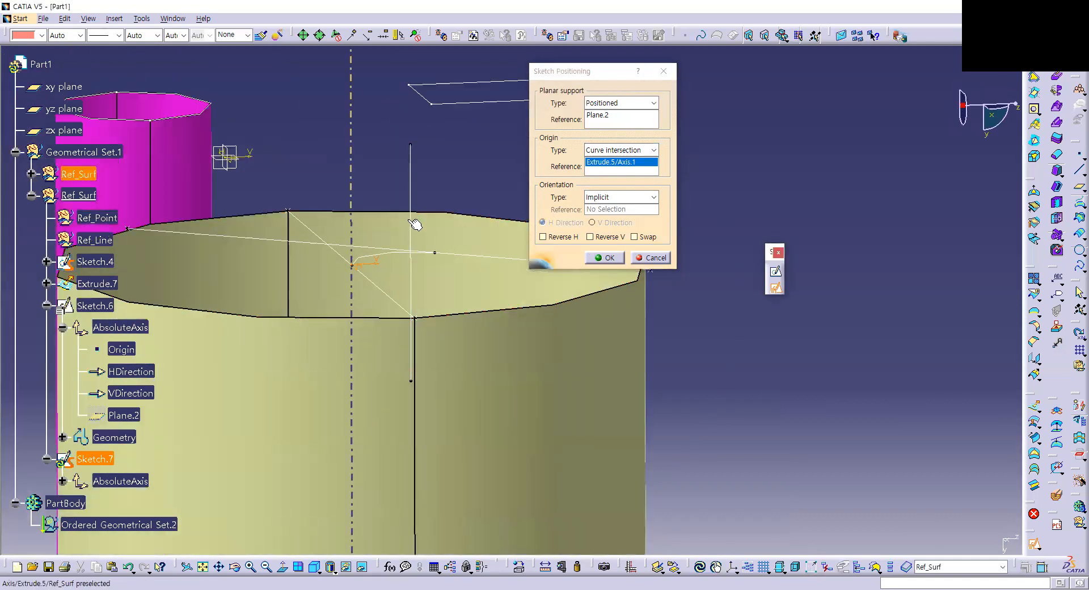
left_click(412, 234)
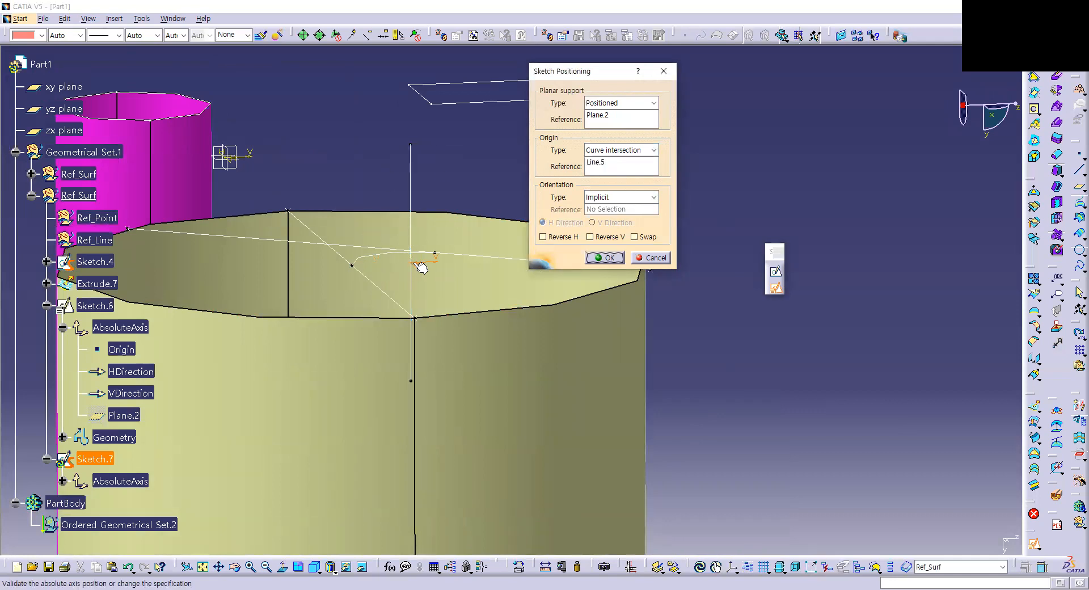
middle_click_drag(419, 265, 413, 288)
middle_click_drag(559, 306, 445, 308)
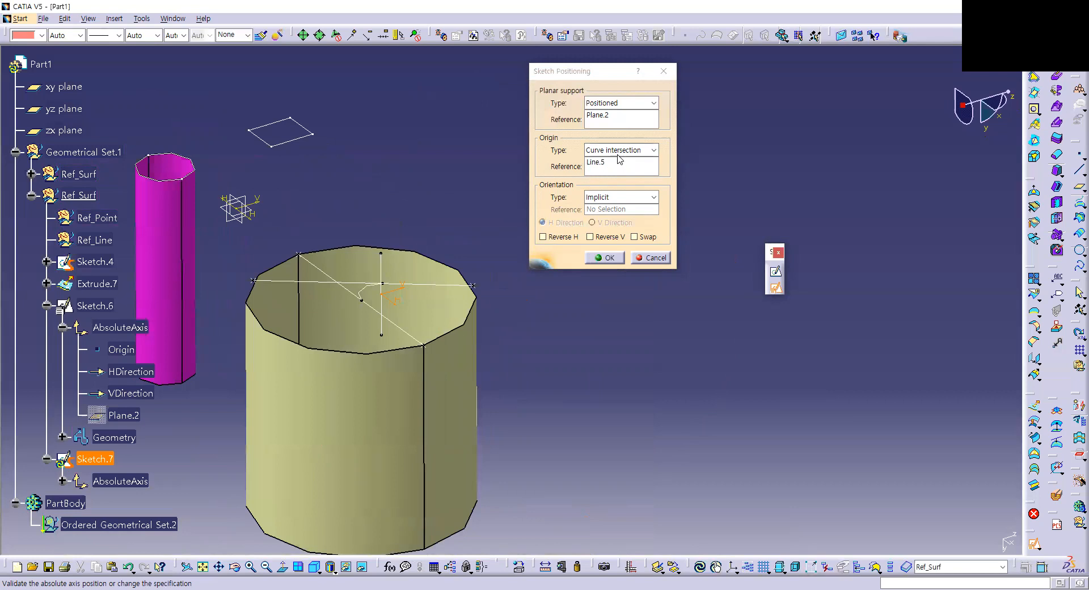
Set the origin type to Middle point and reference Line.4 across the large cylinder's rim
left_click(634, 150)
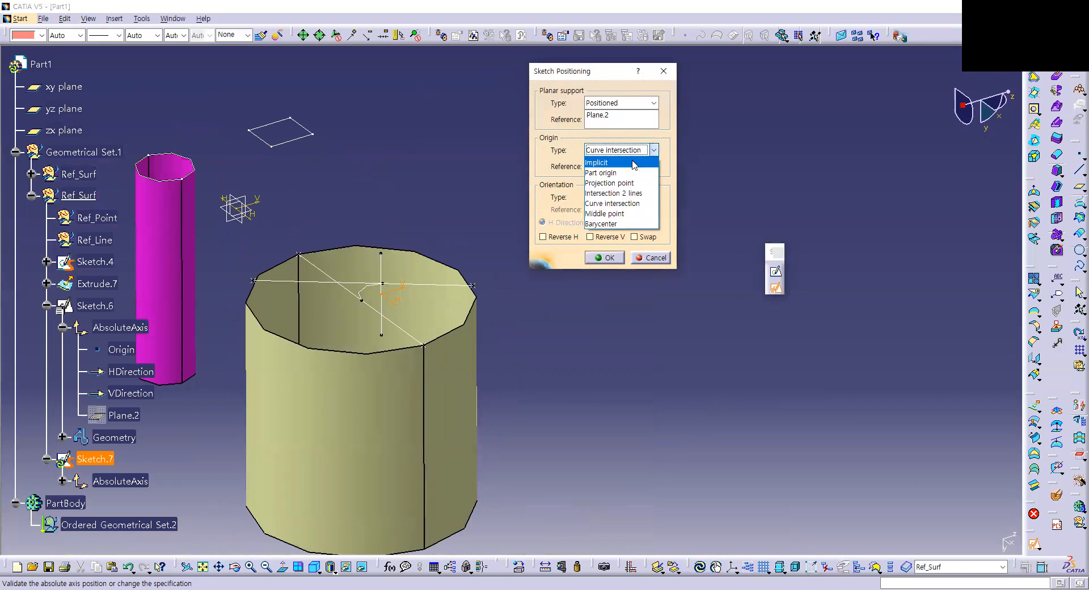
left_click(638, 218)
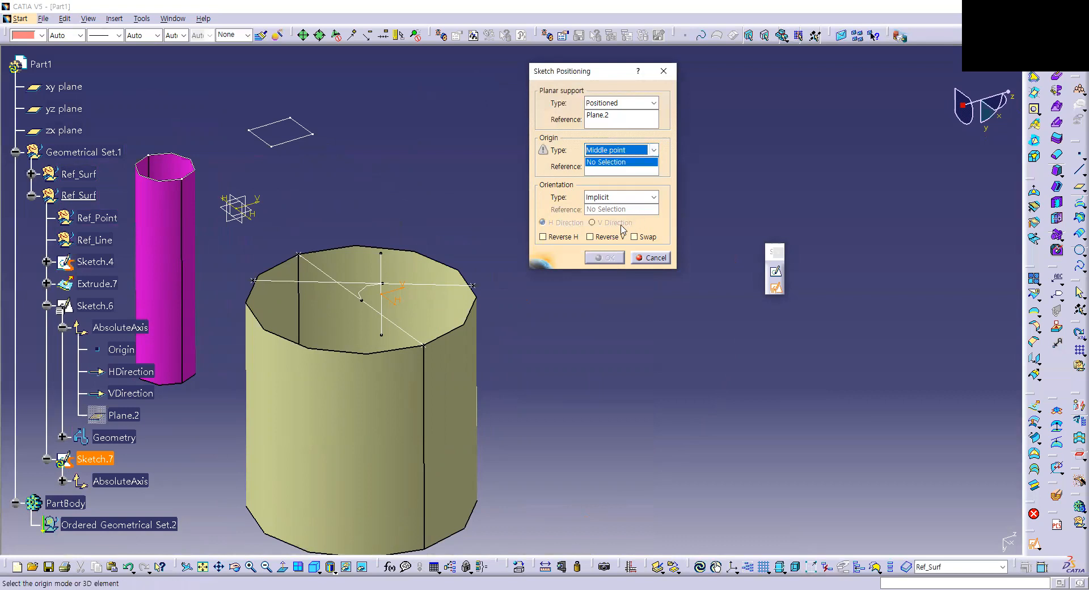
left_click(448, 291)
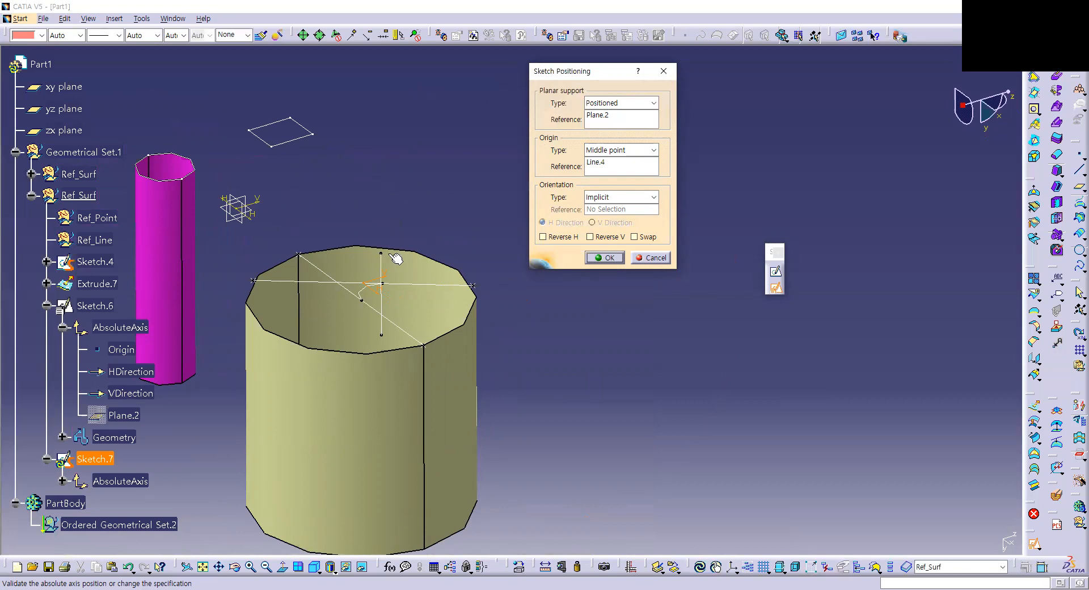
Set the origin type to Barycenter and reference the face of the large cylinder, Extrude.5
left_click(622, 149)
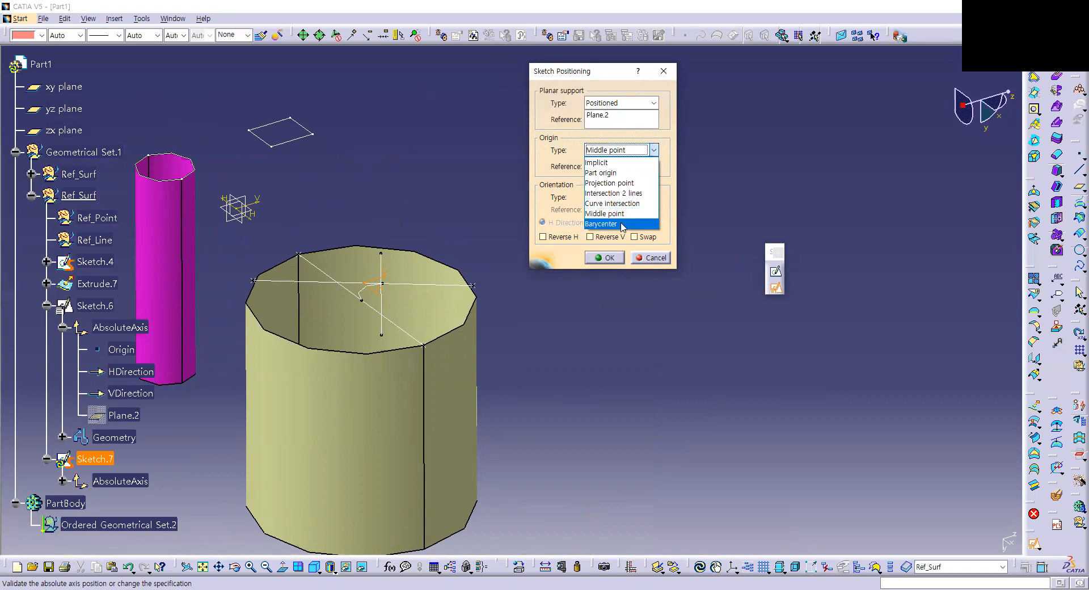
left_click(622, 224)
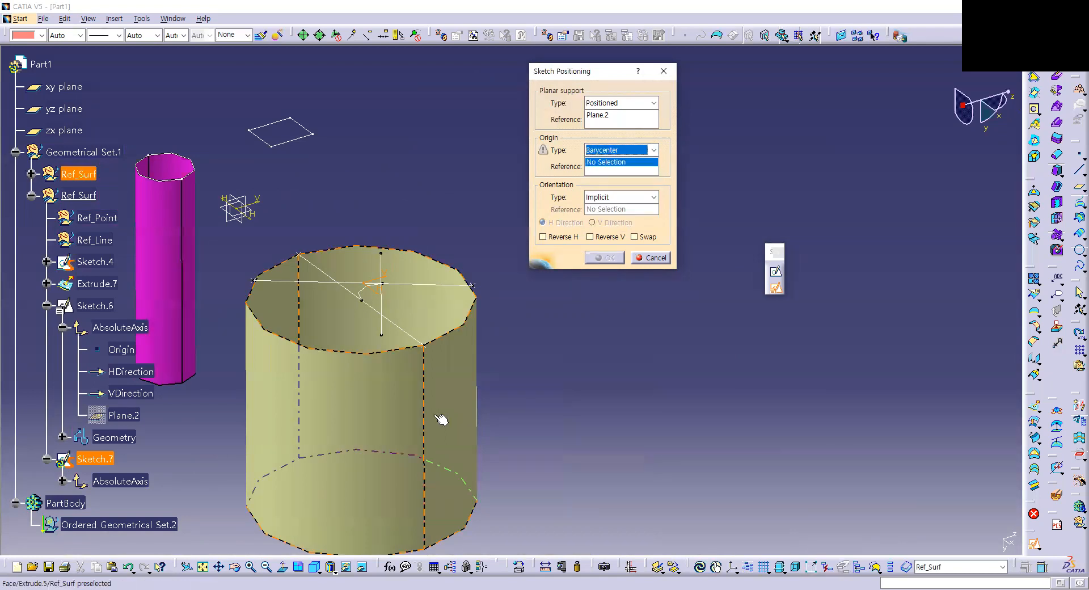
left_click(394, 326)
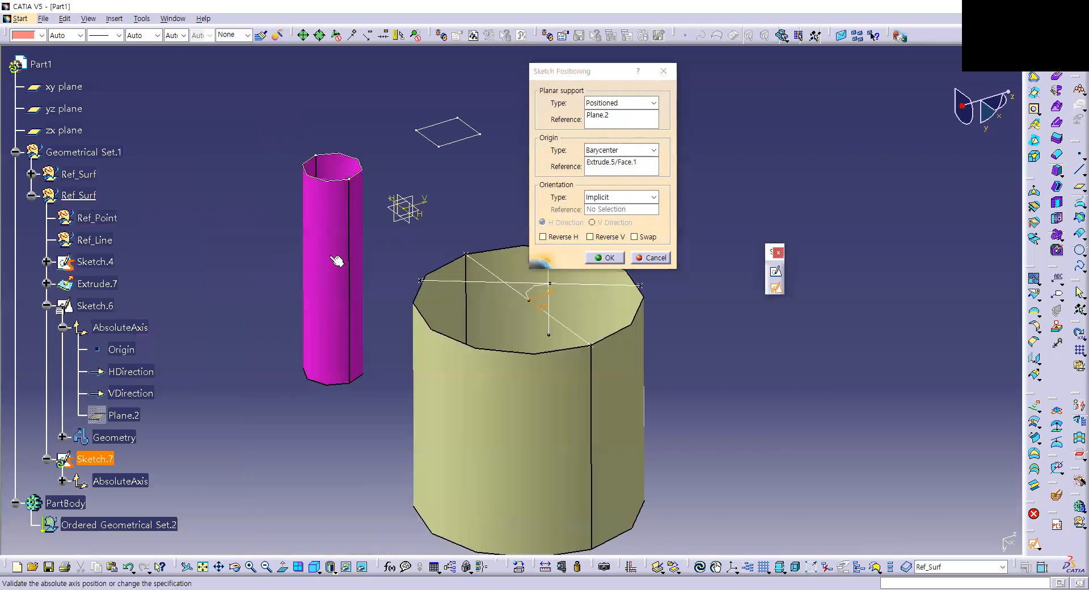
Try the magenta cylinder's Extrude.7 face as the barycenter reference and return to the large cylinder's Extrude.5 face
left_click(632, 163)
left_click(349, 233)
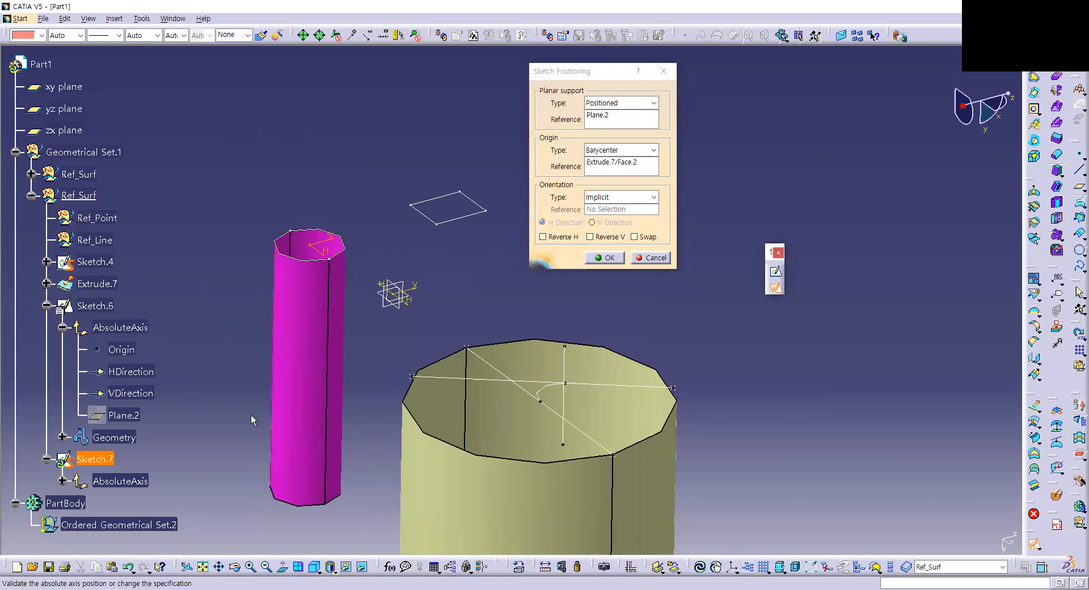
left_click(628, 163)
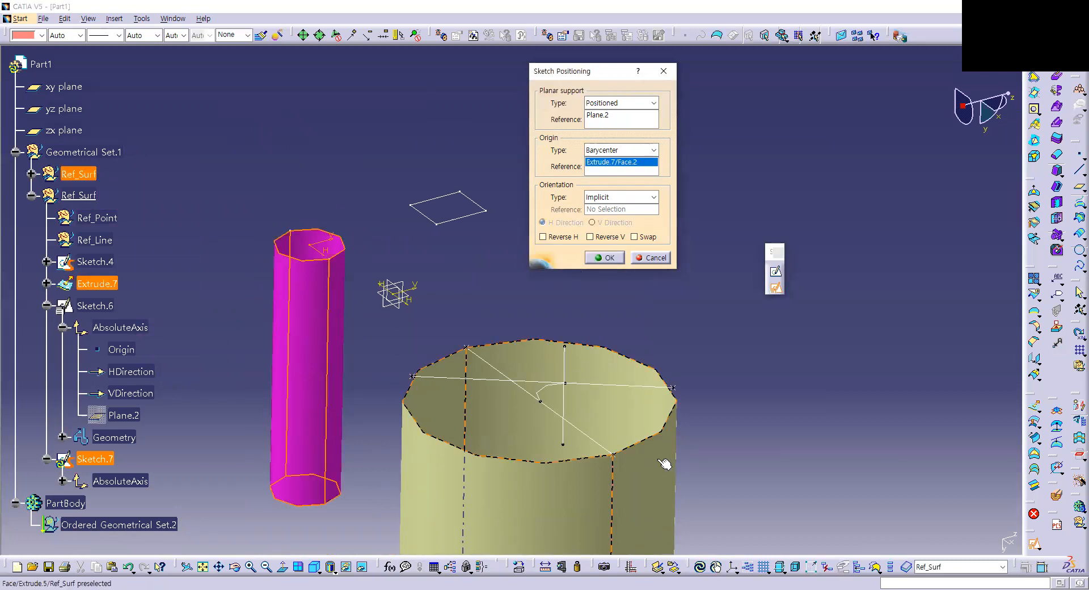
left_click(601, 458)
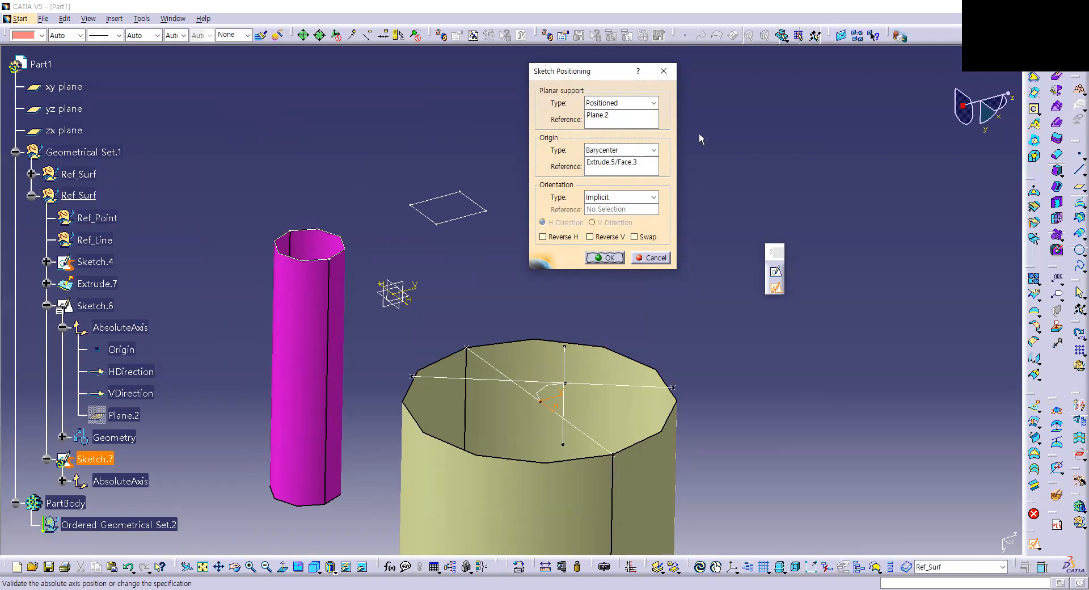
Set the origin type back to Projection point and reference Line.5/Vertex.5 on the vertical line in the large cylinder
left_click(612, 150)
left_click(612, 151)
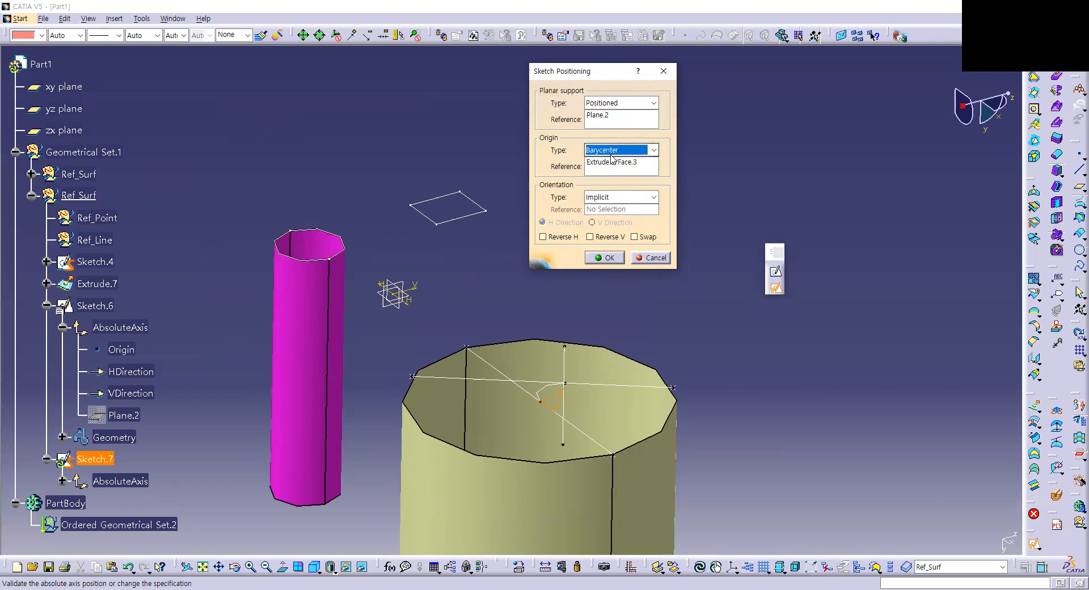
left_click(609, 147)
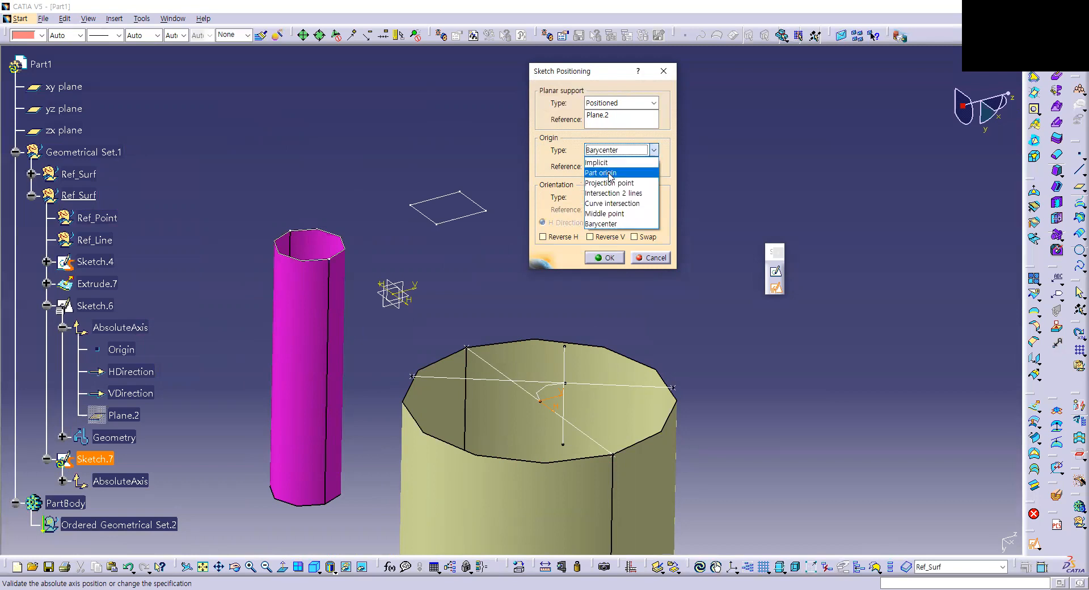
left_click(654, 189)
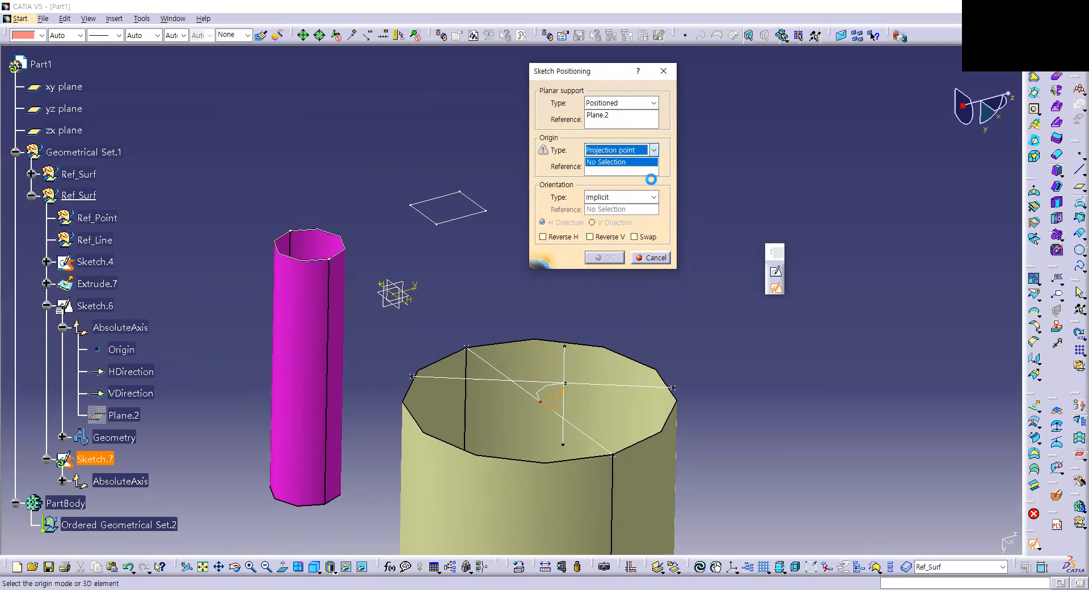
left_click(603, 150)
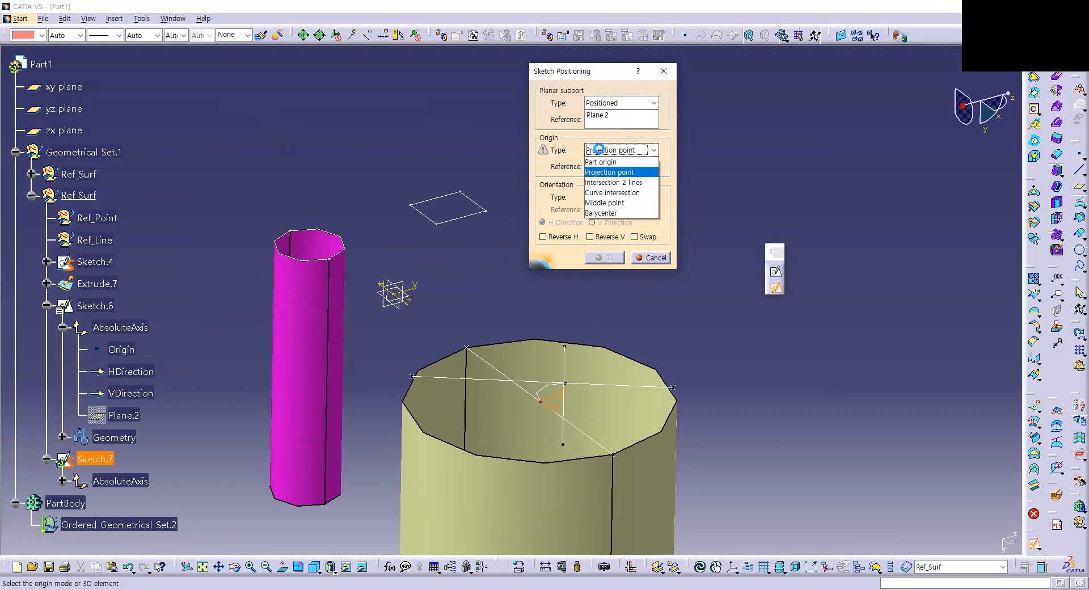
left_click(603, 151)
left_click(602, 150)
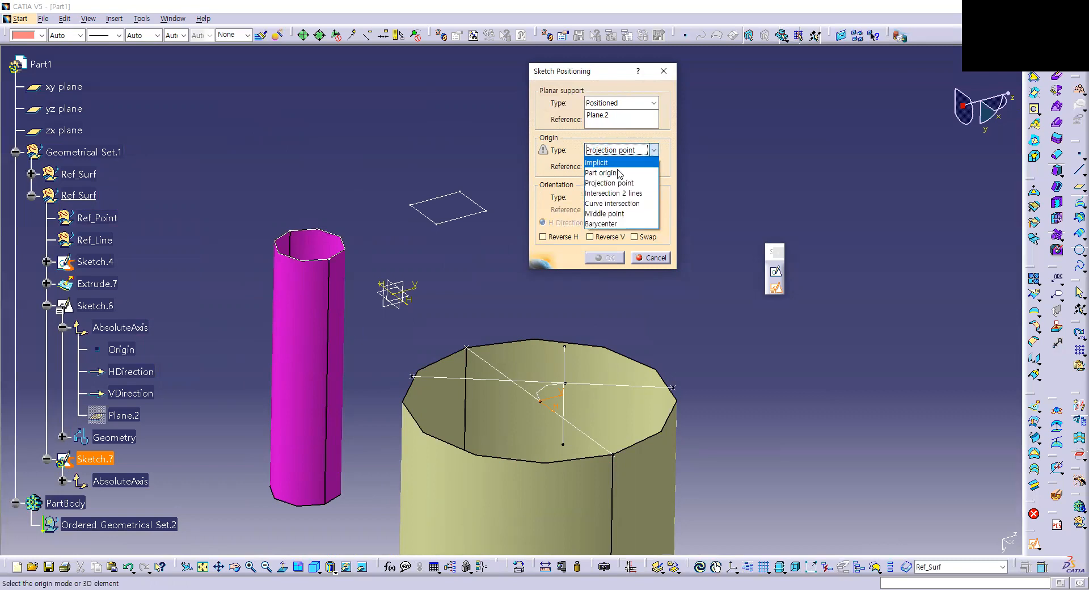
left_click(624, 184)
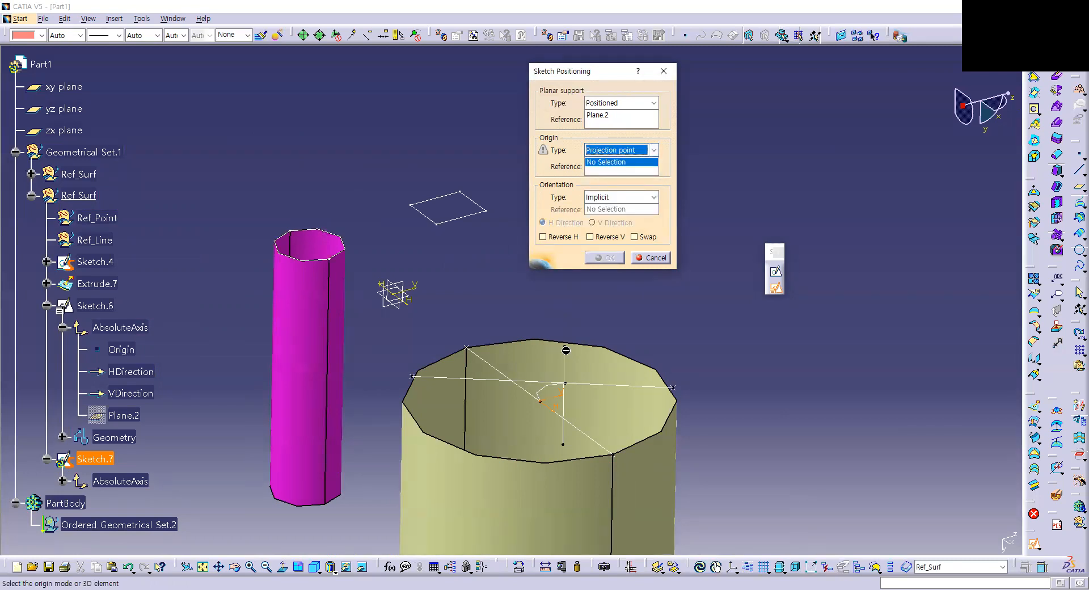
left_click(564, 384)
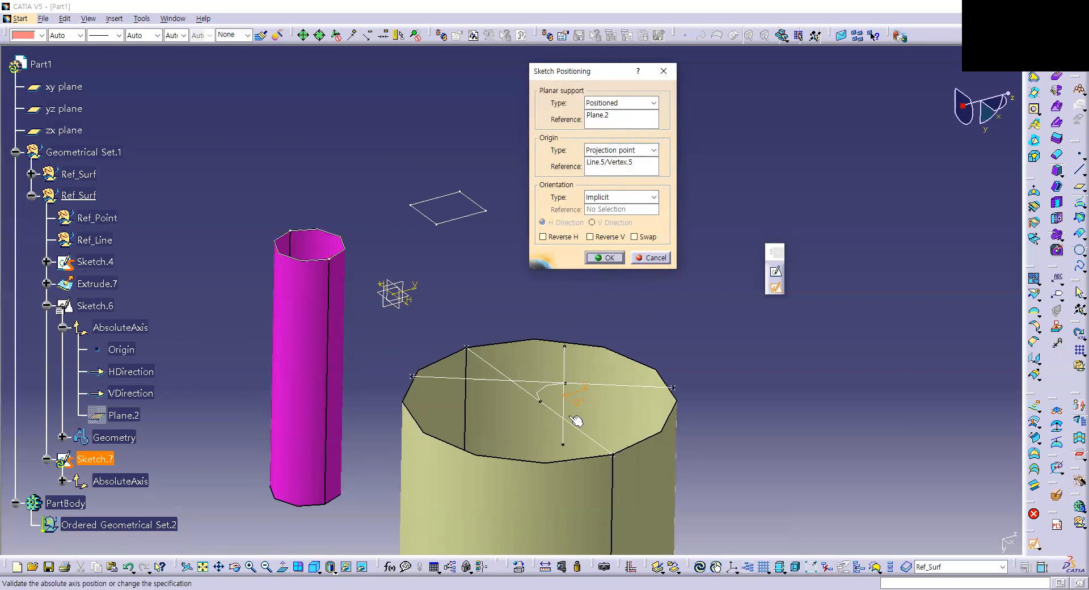
Set the sketch's orientation type to X Axis, keeping it on the H direction
mouse_move(416, 342)
middle_mouse_down()
mouse_move(355, 346)
mouse_move(664, 386)
mouse_move(548, 342)
mouse_move(556, 349)
mouse_move(567, 325)
middle_mouse_up()
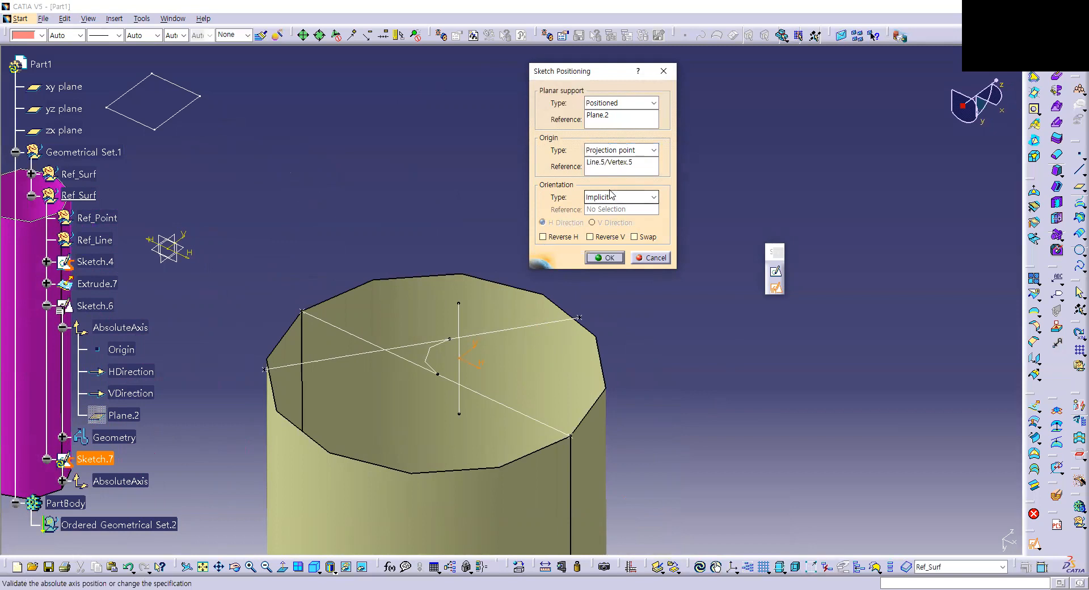
left_click(618, 198)
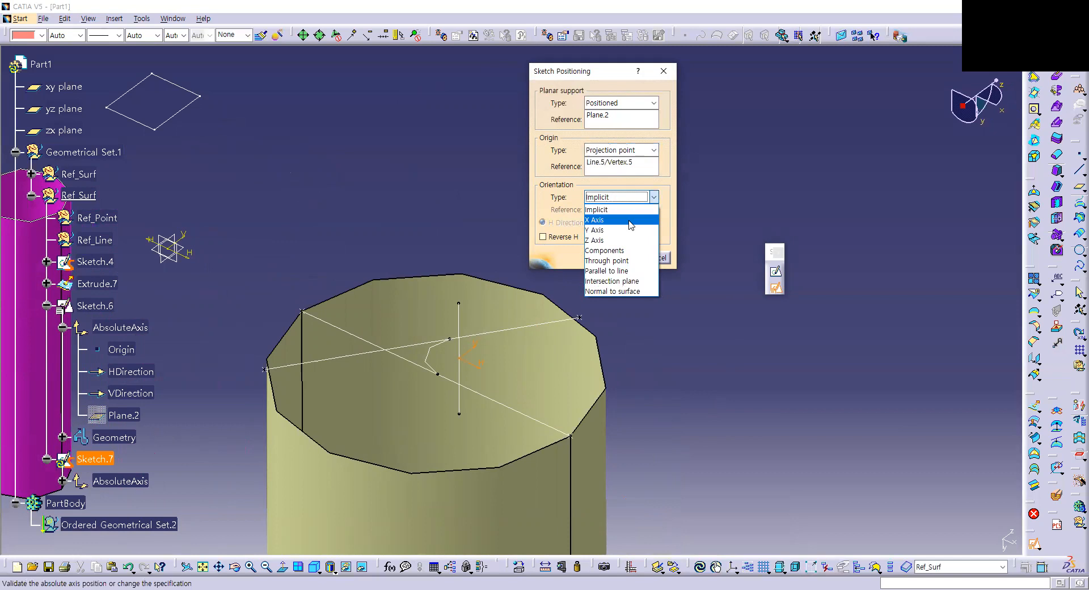
left_click(630, 220)
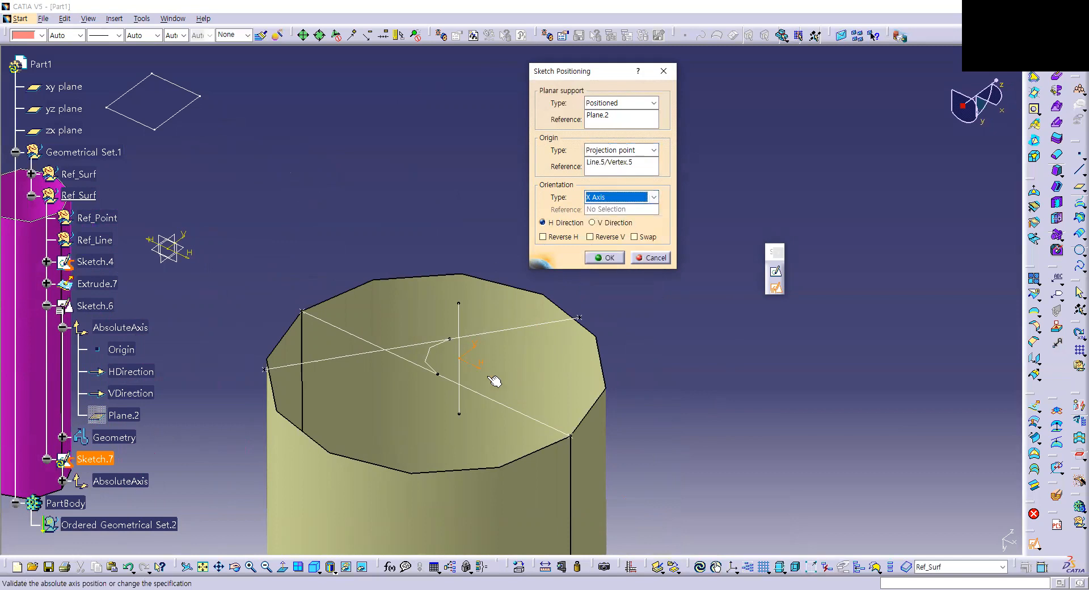
mouse_move(385, 292)
middle_mouse_down()
mouse_move(454, 347)
mouse_move(462, 460)
mouse_move(459, 380)
mouse_move(560, 449)
mouse_move(494, 472)
mouse_move(472, 333)
mouse_move(430, 284)
mouse_move(457, 308)
middle_mouse_up()
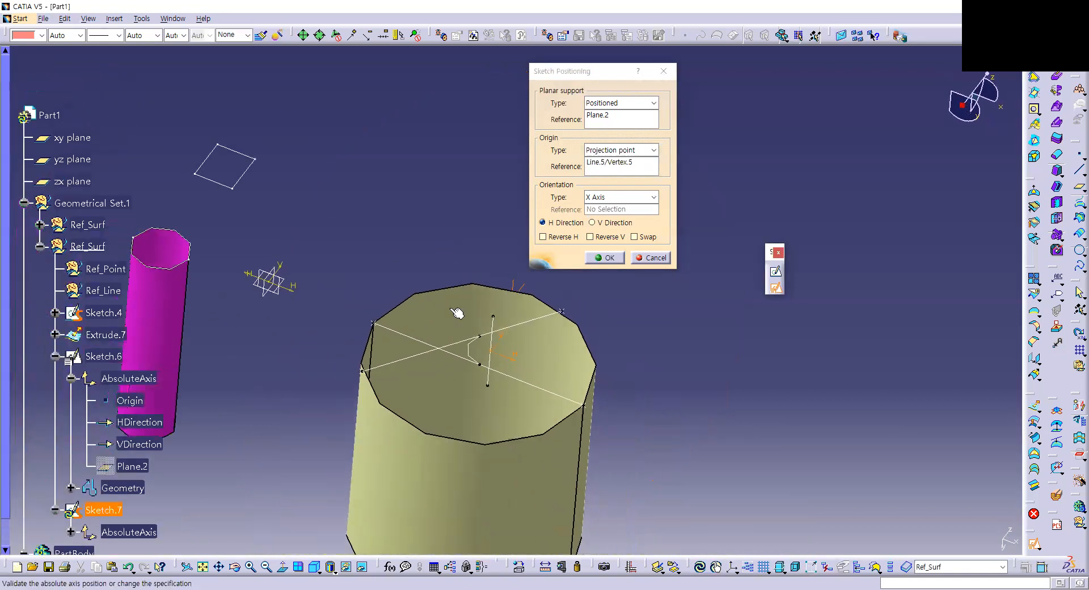
Try the Y Axis orientation type for the sketch and switch it to Z Axis
left_click(640, 201)
left_click(634, 227)
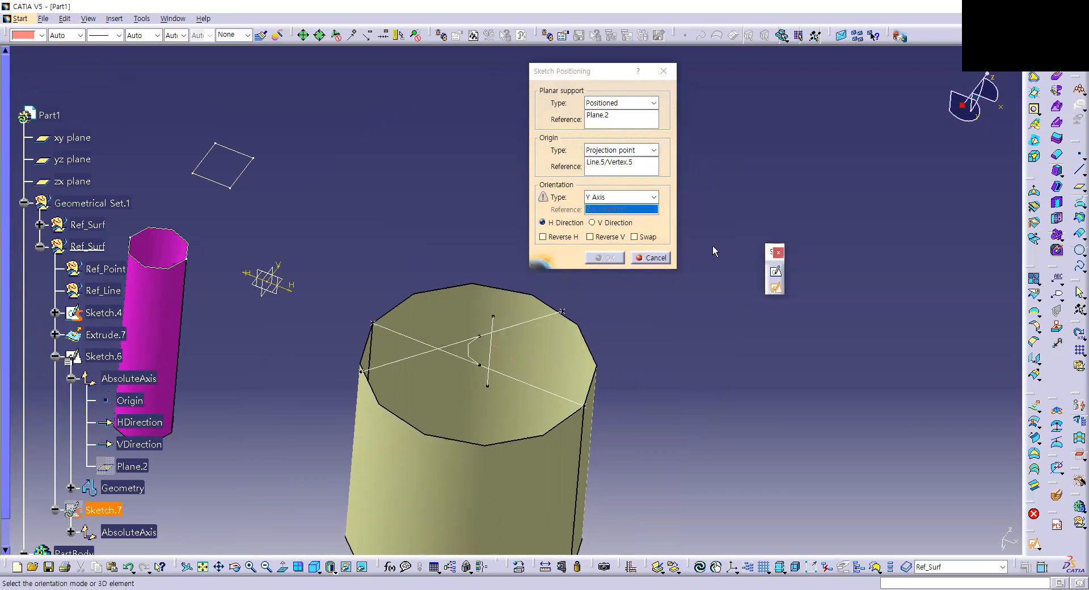
middle_click_drag(794, 263, 795, 170)
middle_click_drag(477, 371, 538, 294)
middle_click_drag(594, 325, 534, 279)
left_click(621, 197)
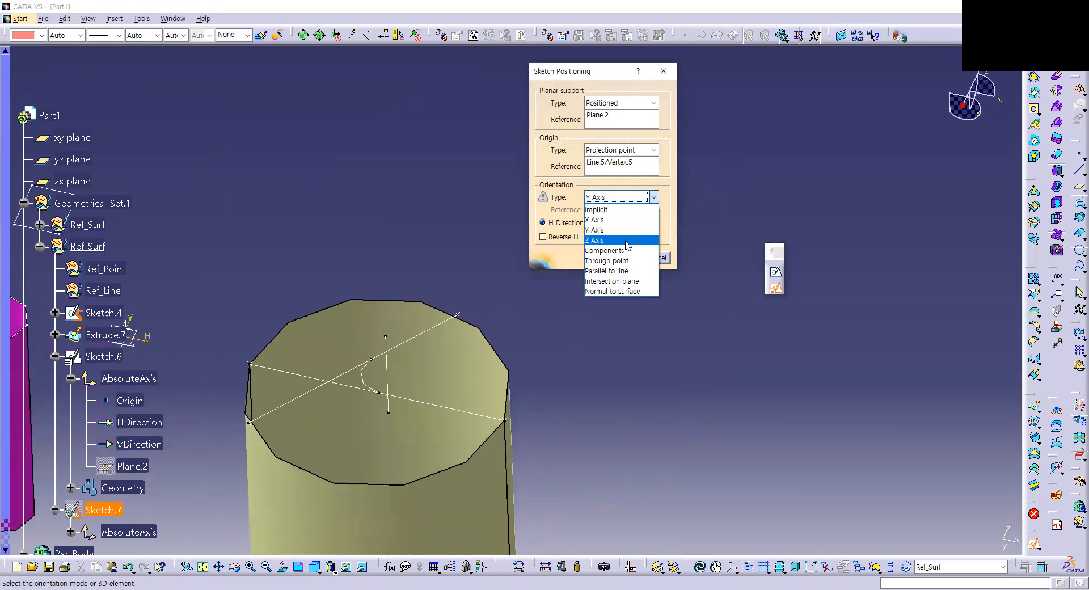
left_click(627, 241)
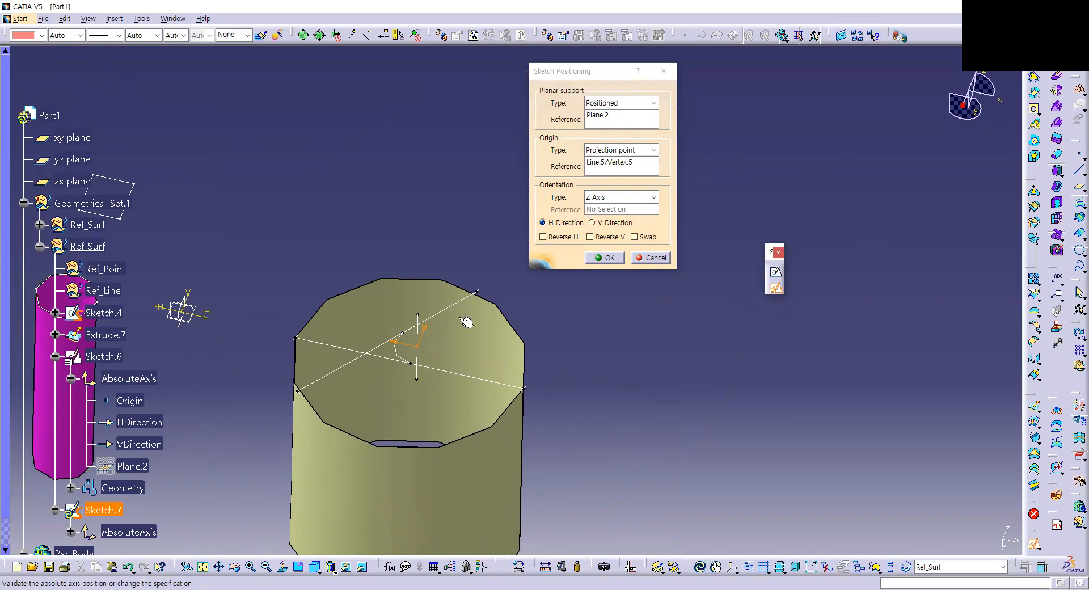
Set the orientation type to Through point, trying Point.9 and switching the reference to Point.8 on the large cylinder's rim
left_click(621, 199)
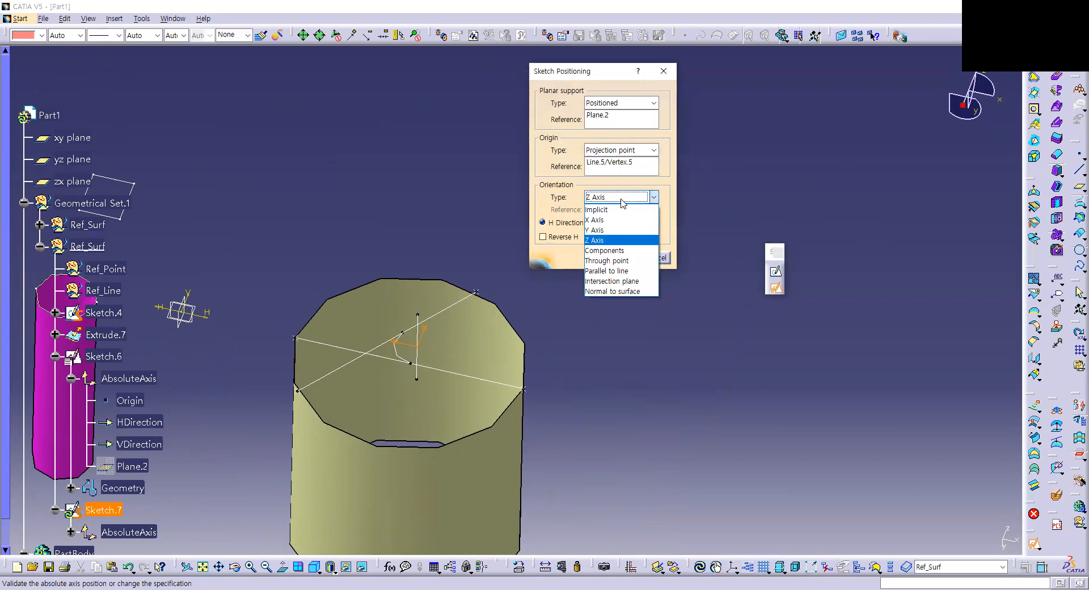
left_click(645, 262)
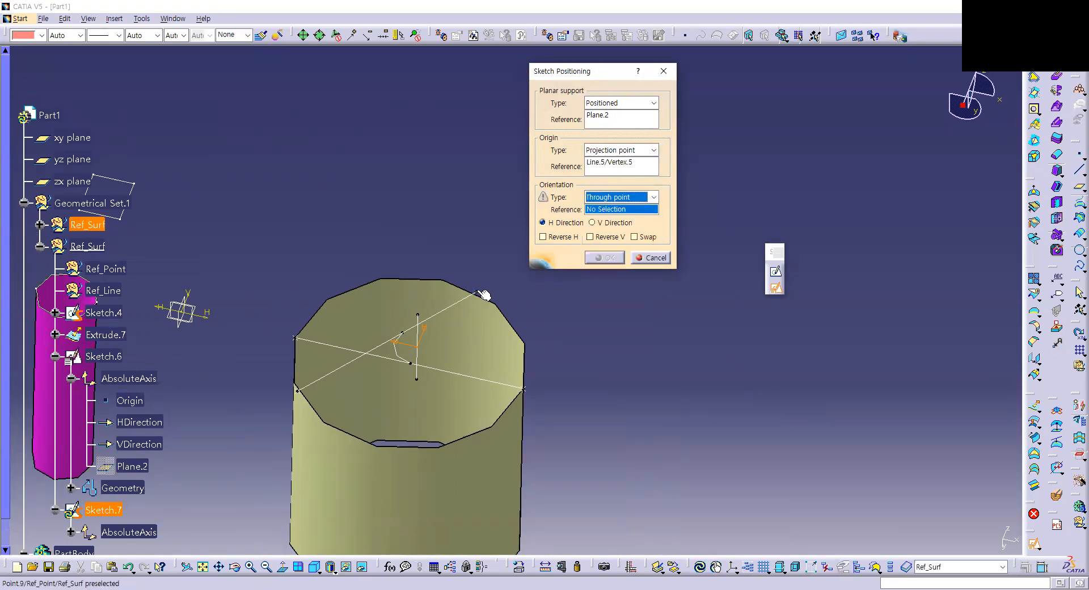
left_click(483, 293)
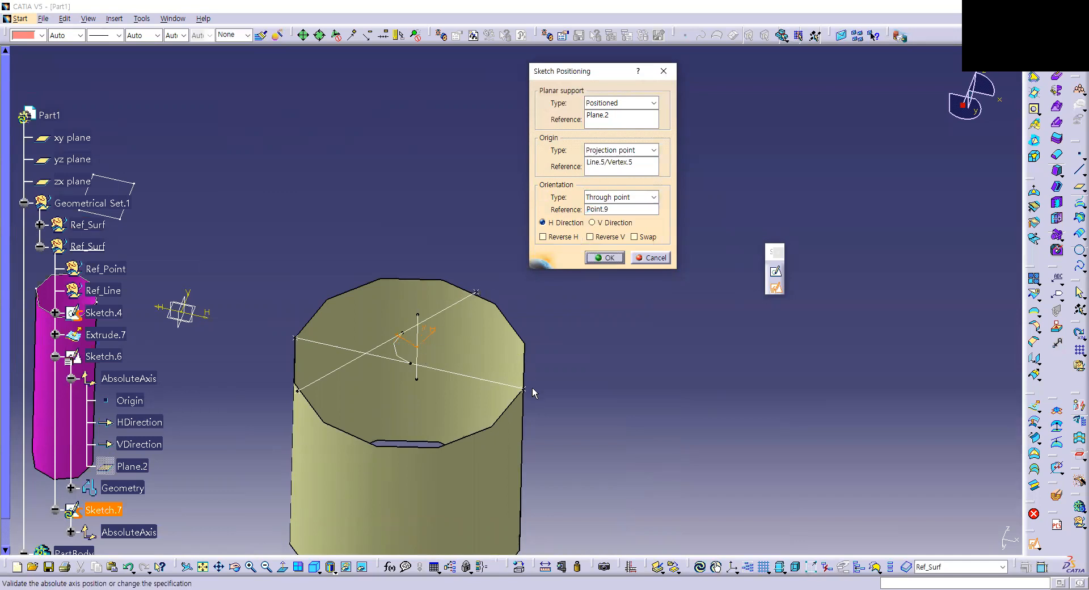
left_click(605, 258)
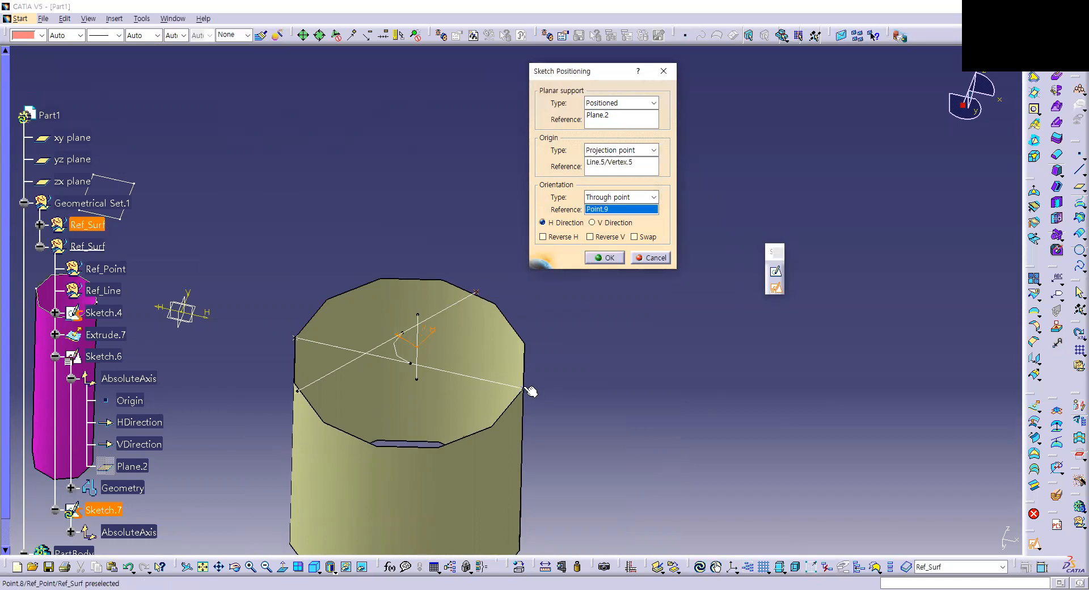
left_click(529, 389)
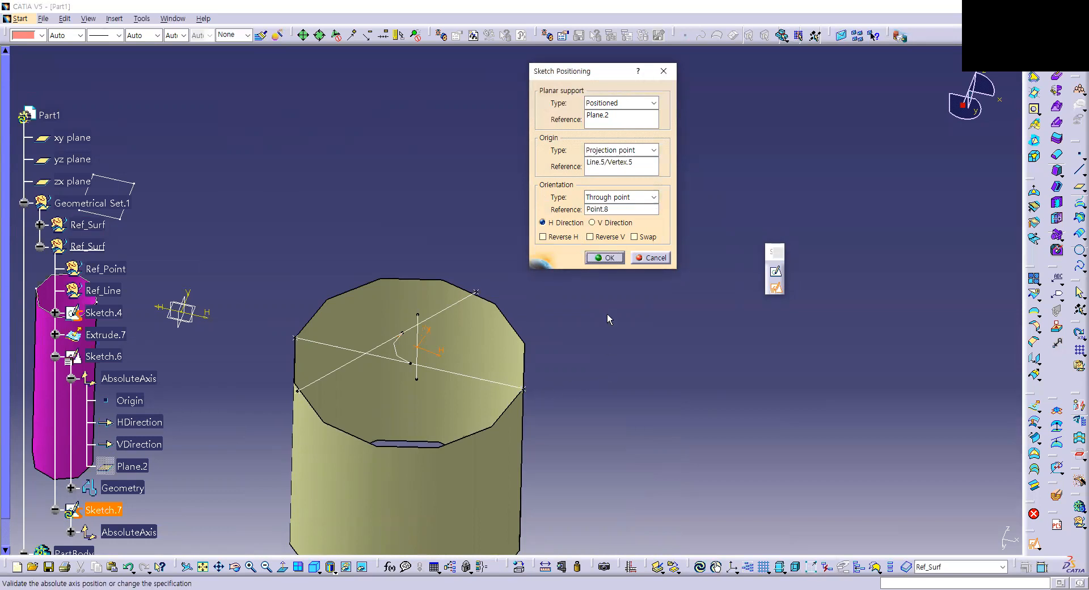
Set the orientation type to Parallel to line, trying Line.3 and switching the reference to the crossing Line.4
left_click(653, 196)
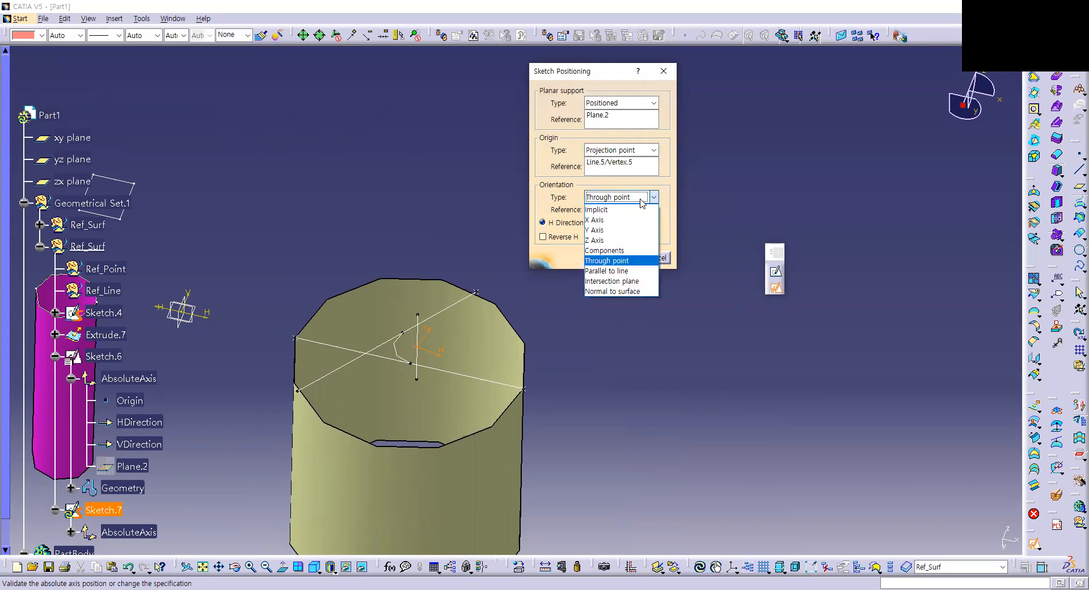
left_click(646, 272)
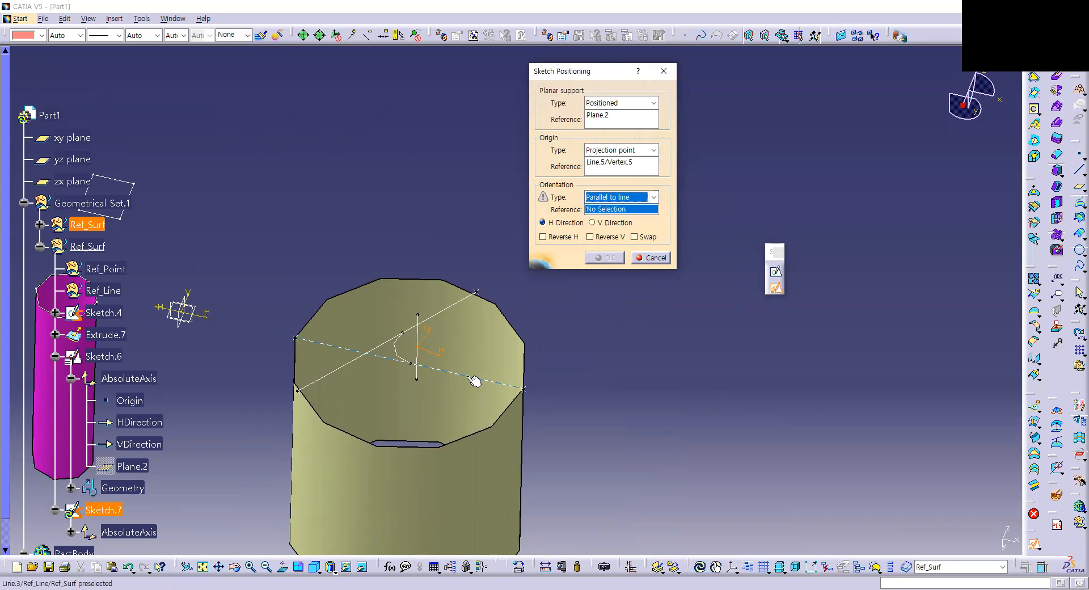
left_click(500, 380)
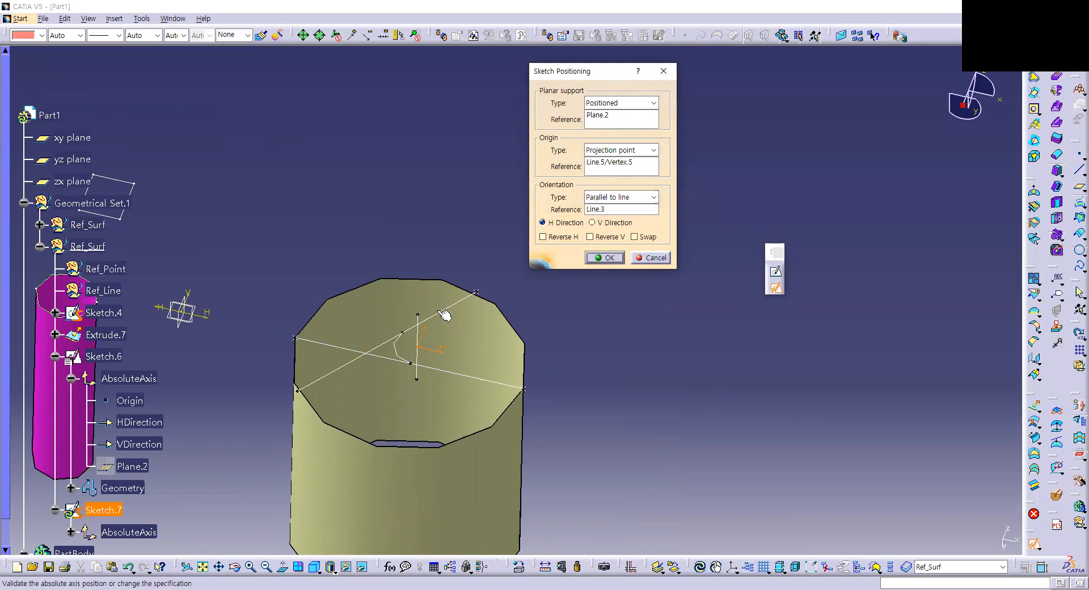
left_click(621, 210)
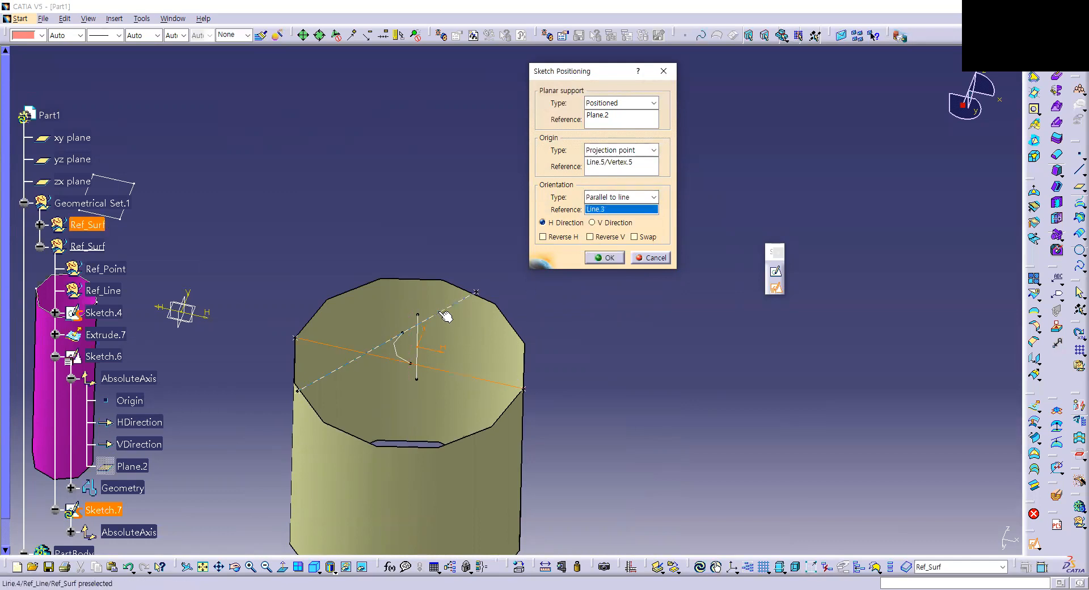
left_click(465, 319)
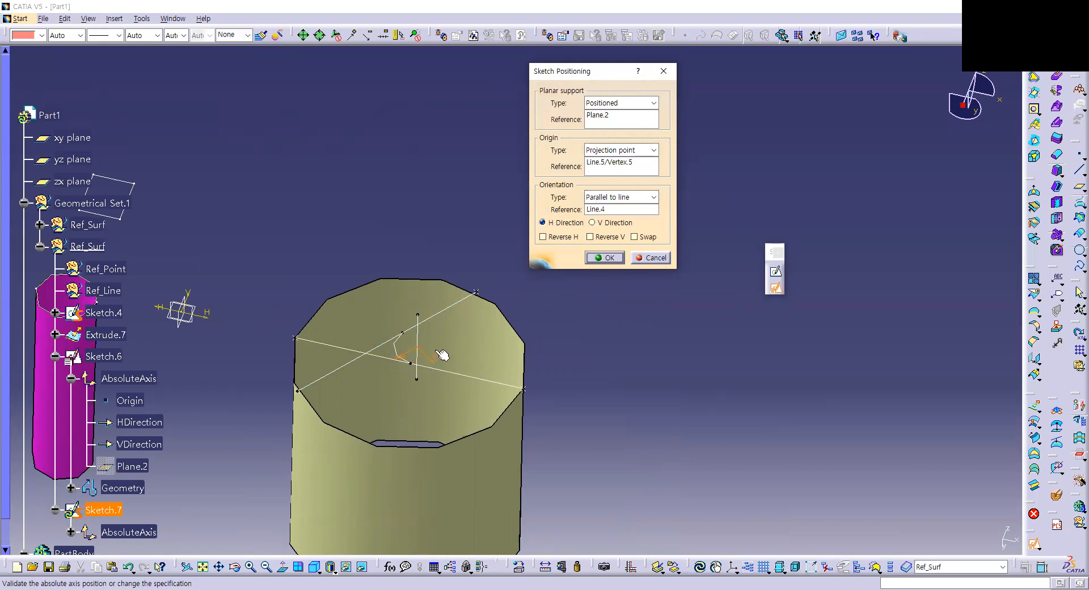
Try the Reverse H, Reverse V and Swap options on the sketch axes and turn them all off again
left_click(558, 238)
left_click(559, 239)
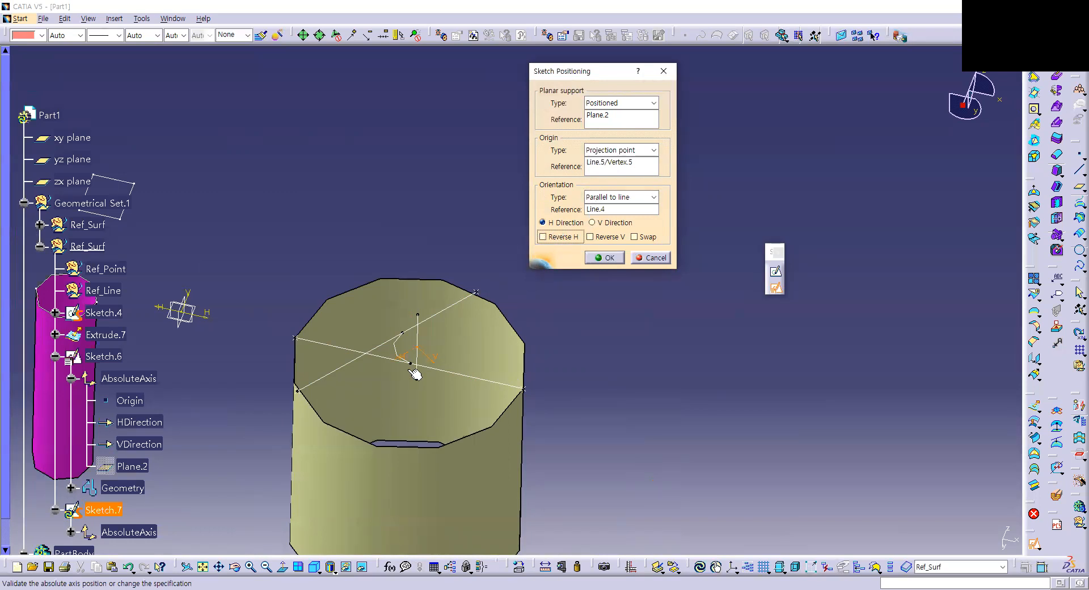
left_click(559, 238)
left_click(622, 238)
left_click(643, 240)
left_click(644, 240)
left_click(637, 238)
left_click(640, 241)
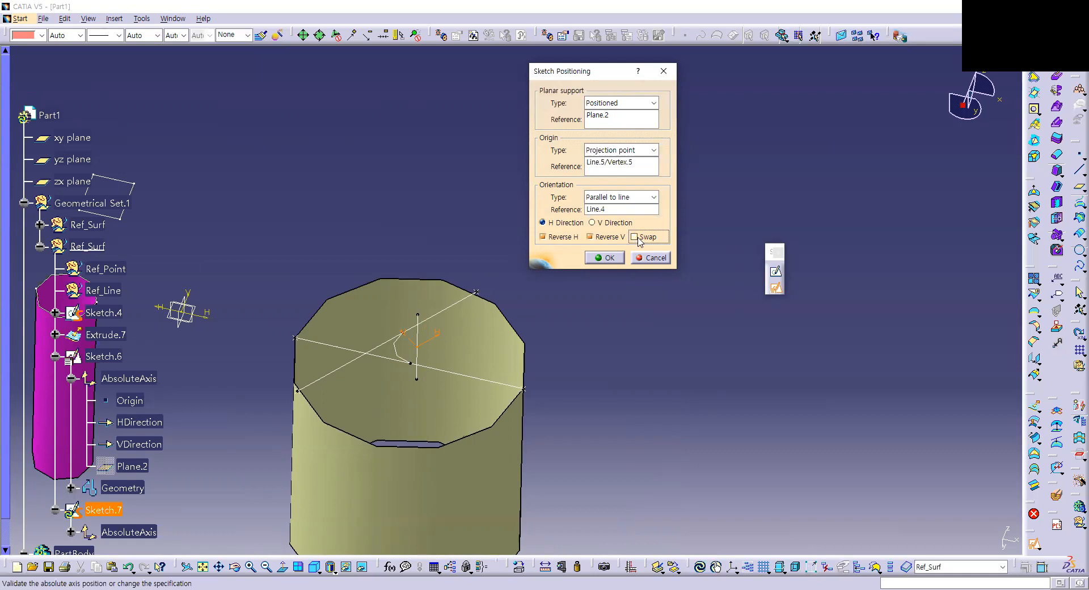
left_click(636, 238)
left_click(640, 238)
left_click(608, 238)
left_click(544, 238)
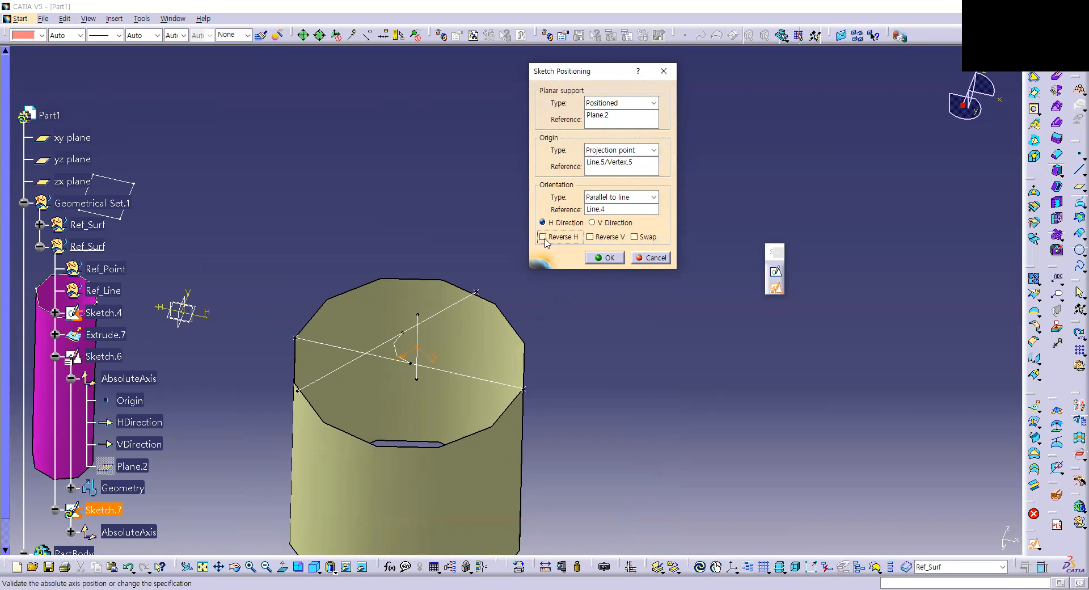
Set the orientation type to Intersection plane, trying the yz plane and switching the reference to the xy plane
left_click(630, 197)
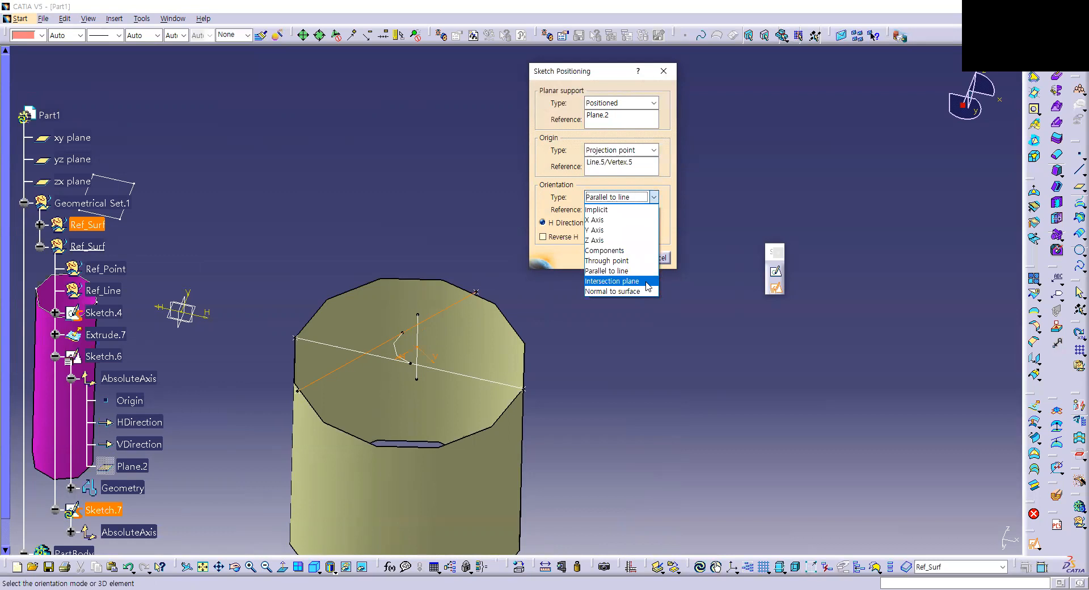
left_click(646, 281)
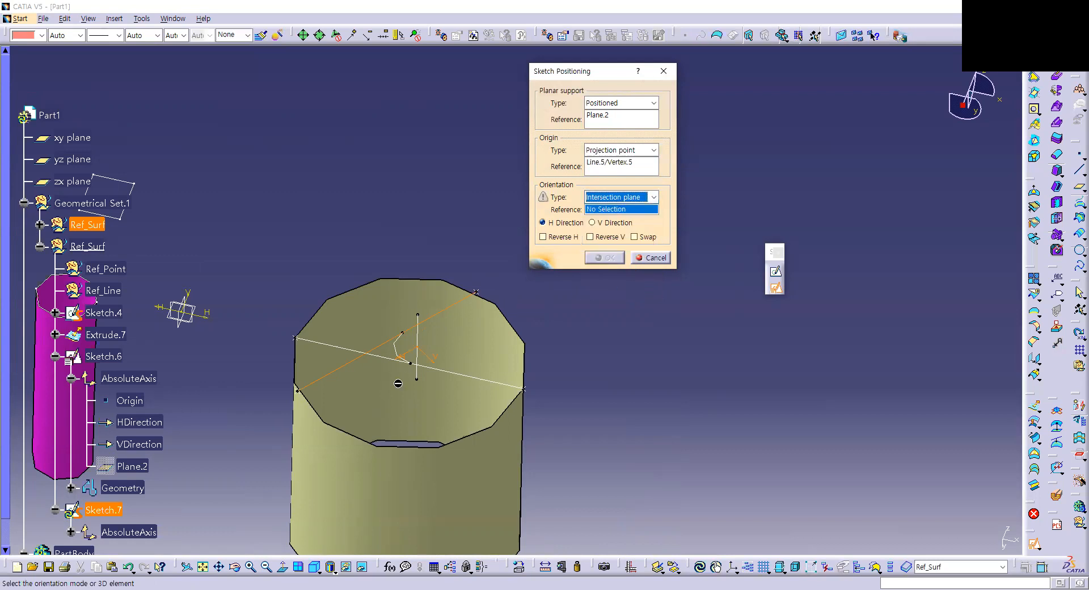
left_click(188, 318)
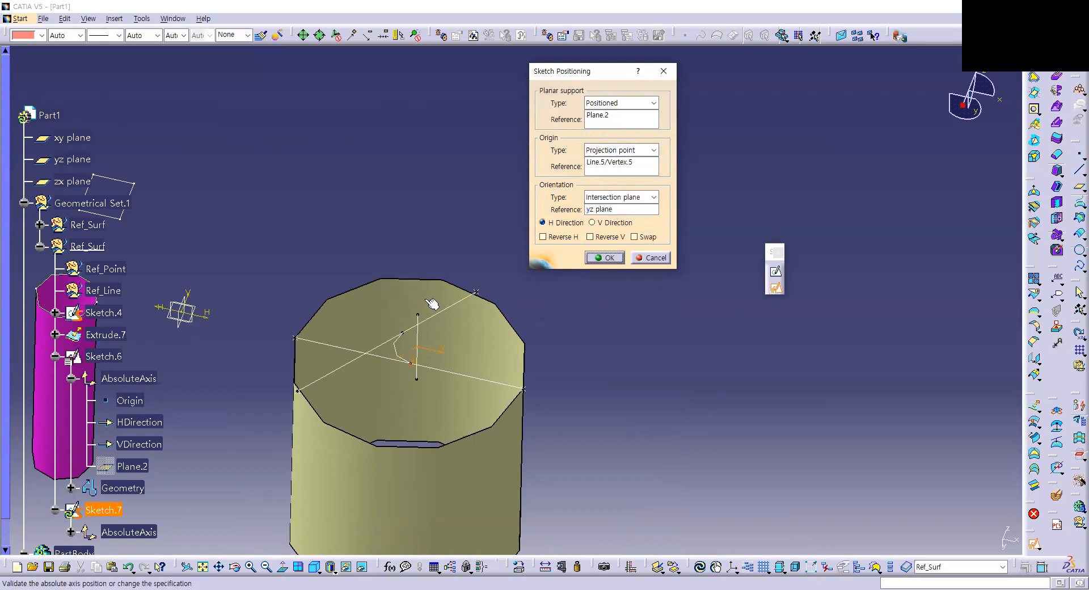
mouse_move(422, 302)
middle_mouse_down()
mouse_move(440, 305)
mouse_move(474, 251)
mouse_move(437, 278)
middle_mouse_up()
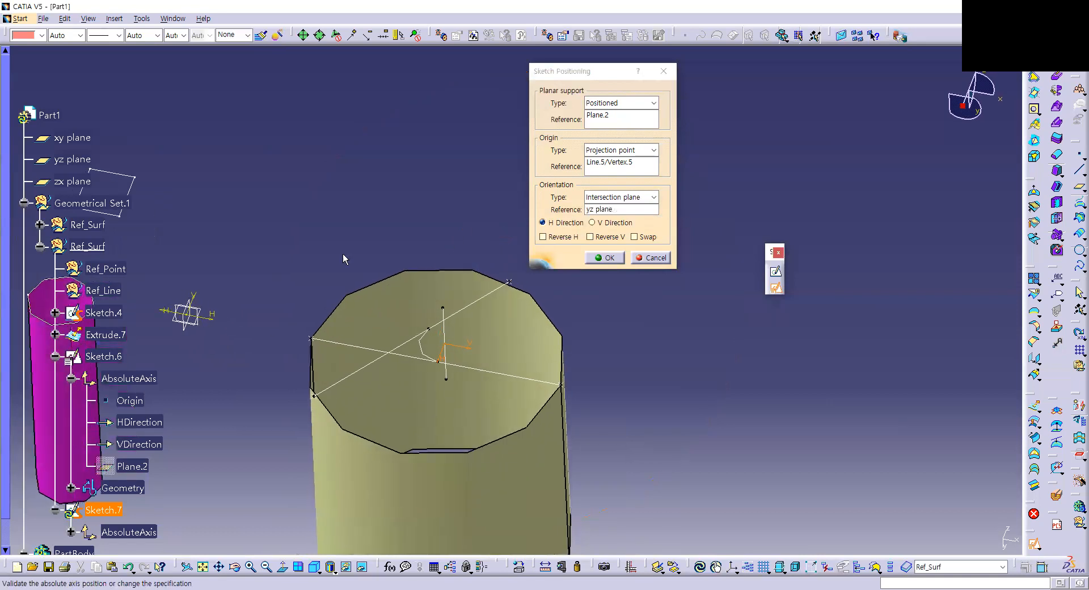
left_click(201, 315)
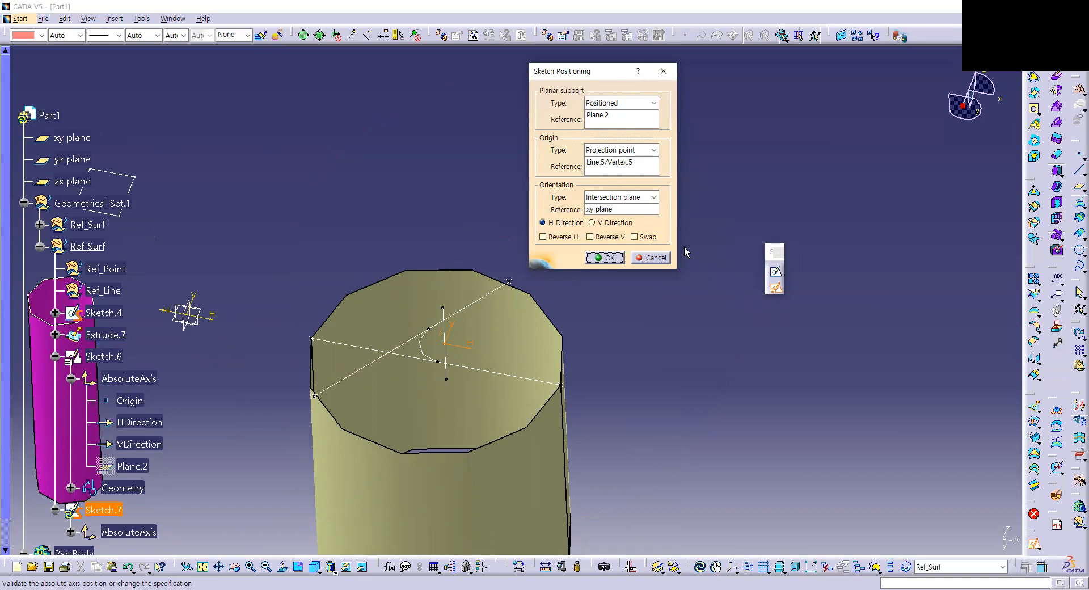
Set the orientation type to Normal to surface and reference the large cylinder's surface, Extrude.5
left_click(645, 199)
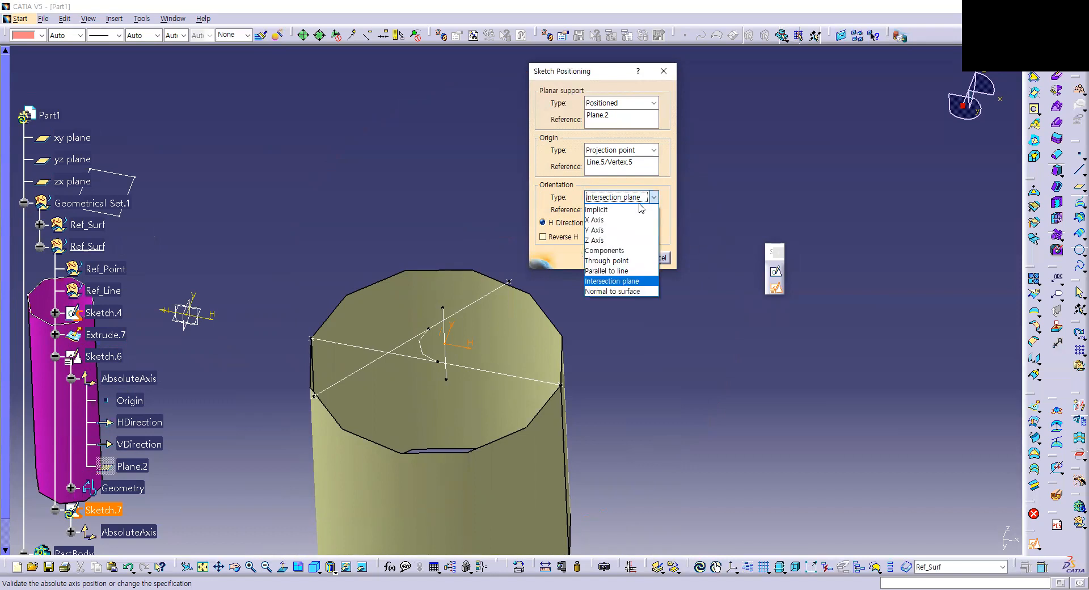
left_click(638, 291)
left_click(376, 432)
left_click(620, 208)
middle_click_drag(437, 261, 280, 290, "ctrl")
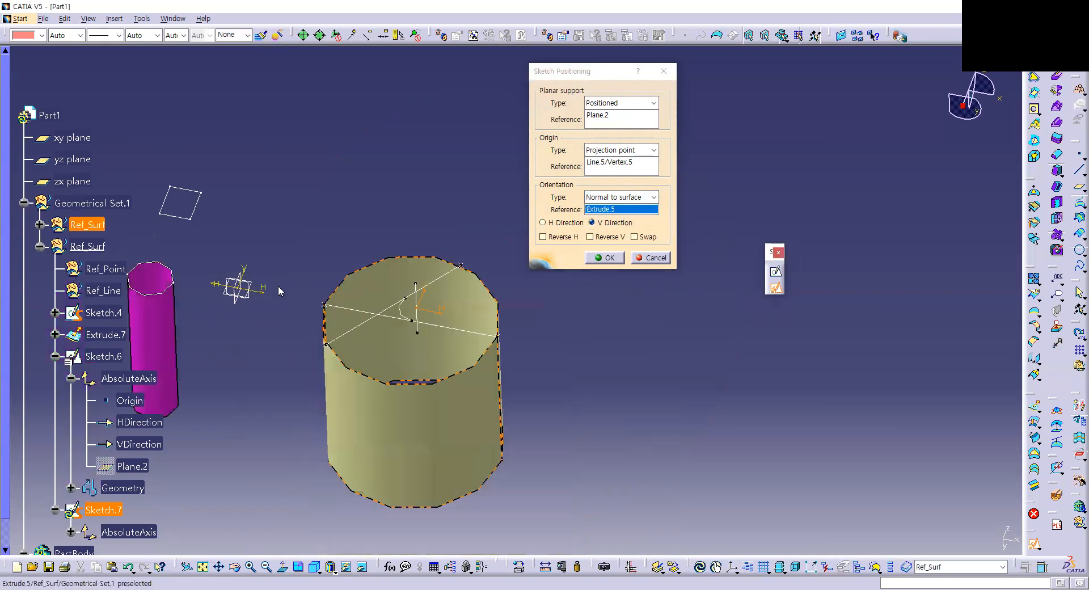
left_click(425, 415)
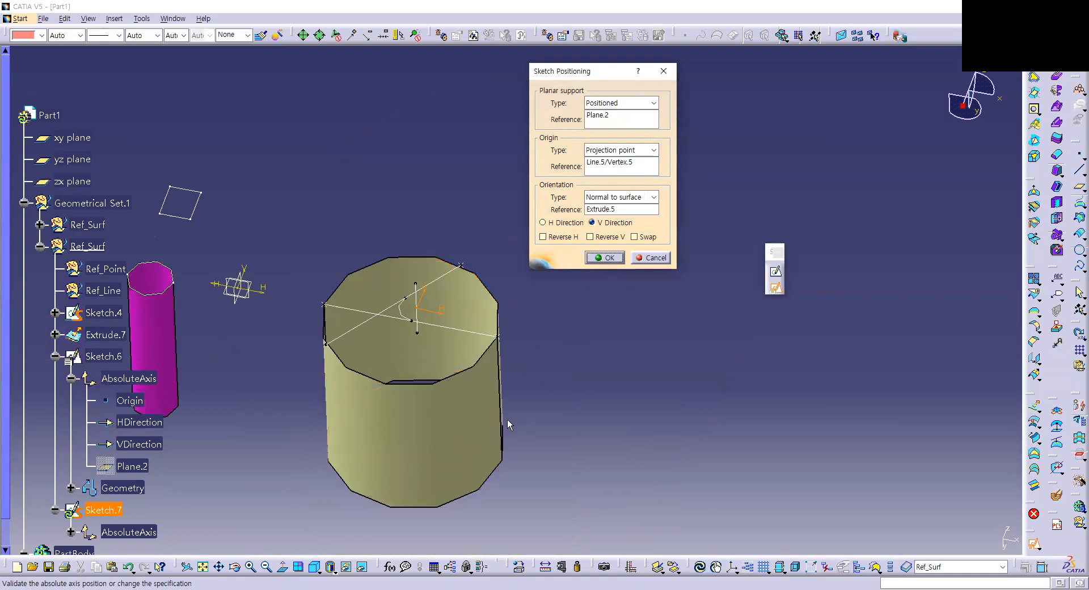
Compare the H Direction and V Direction settings for the Normal to surface orientation, returning to V Direction
left_click(623, 209)
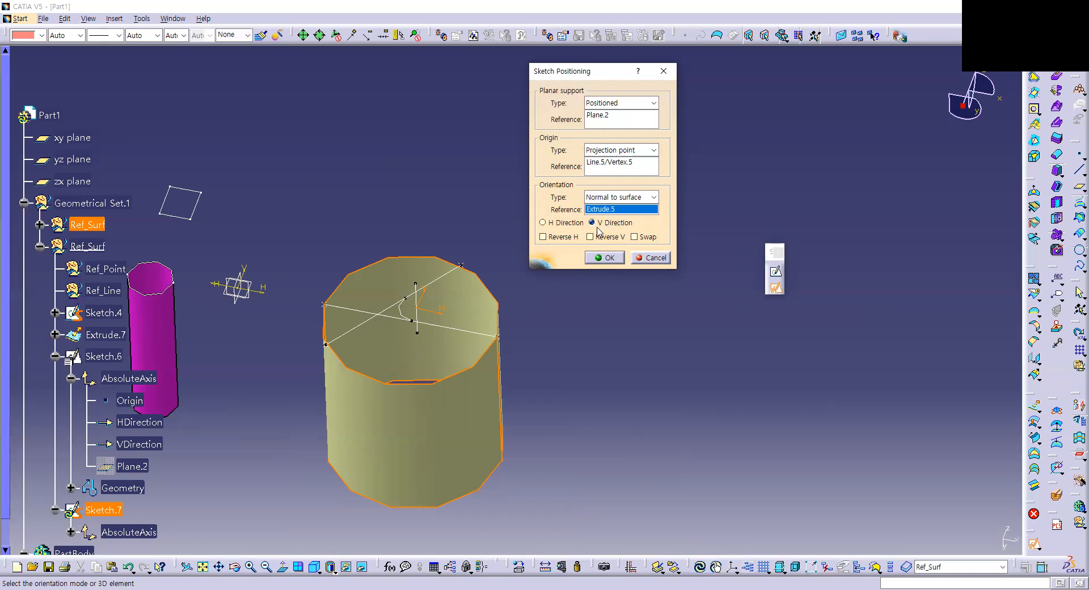
left_click(563, 226)
left_click(601, 224)
left_click(576, 226)
left_click(603, 224)
left_click(607, 200)
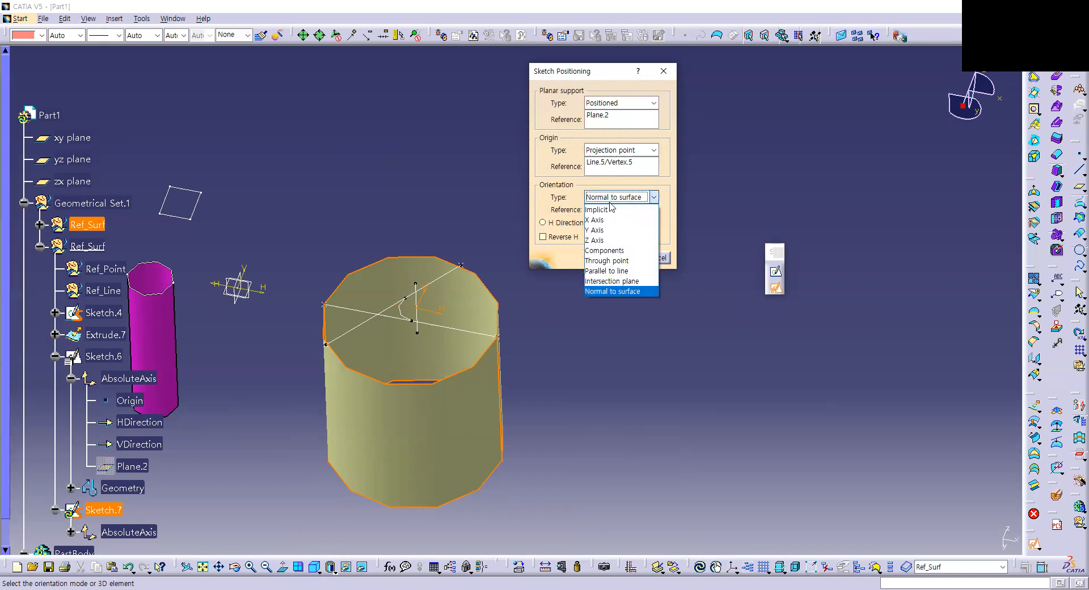
left_click(610, 200)
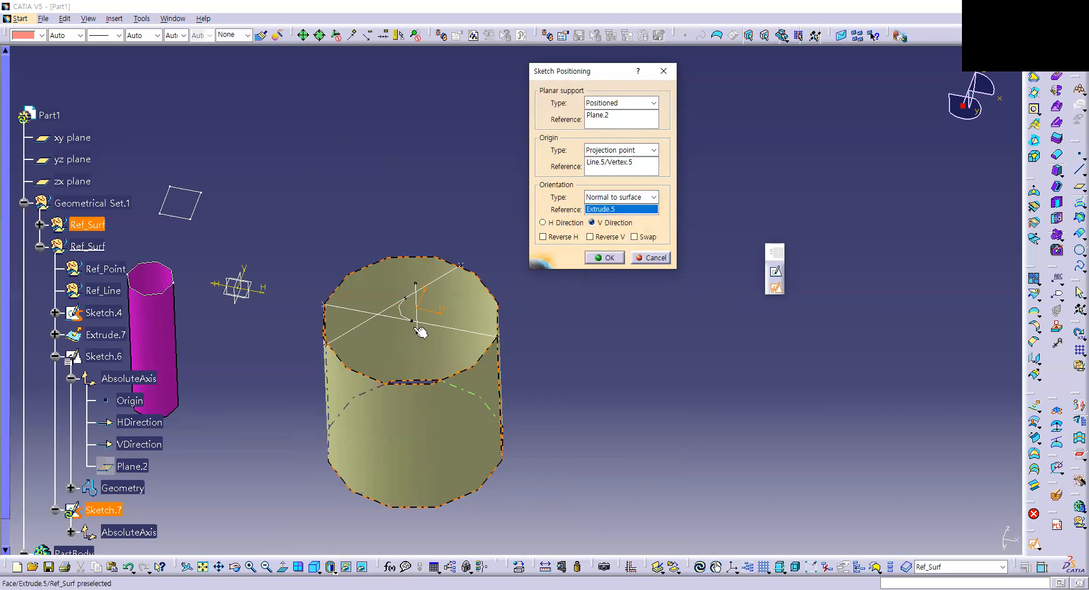
Set the sketch's orientation type back to Parallel to line and reference Line.4 across the large cylinder's upper opening
left_click(613, 196)
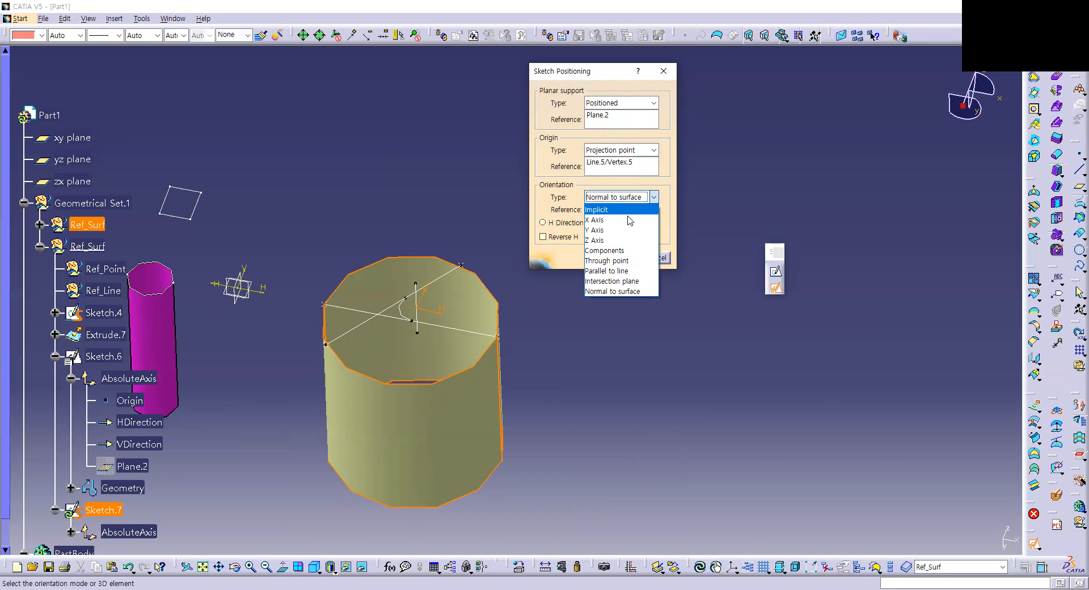
left_click(639, 272)
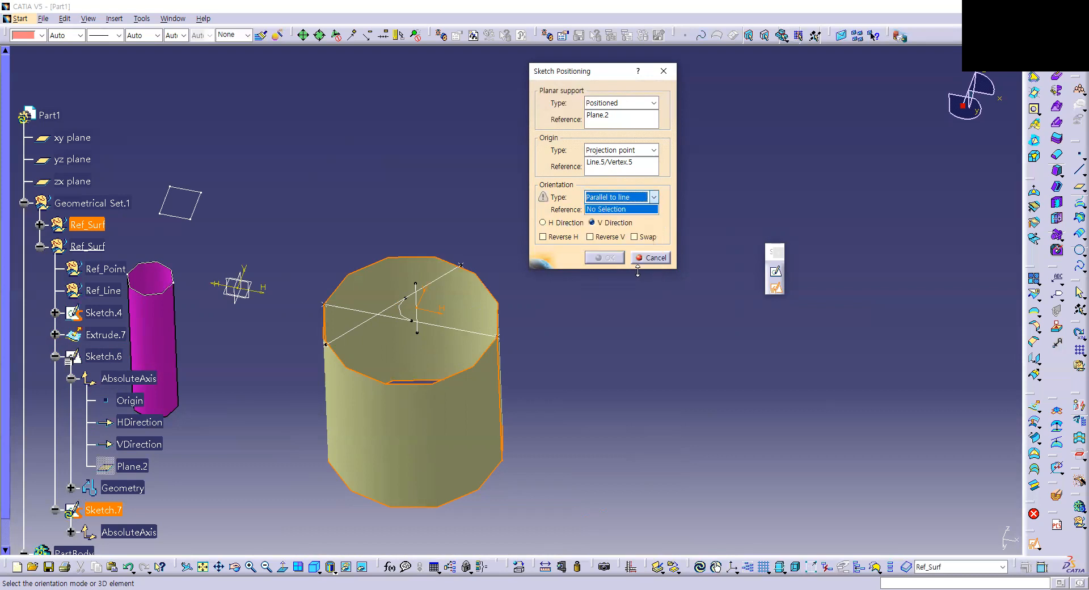
left_click(441, 287)
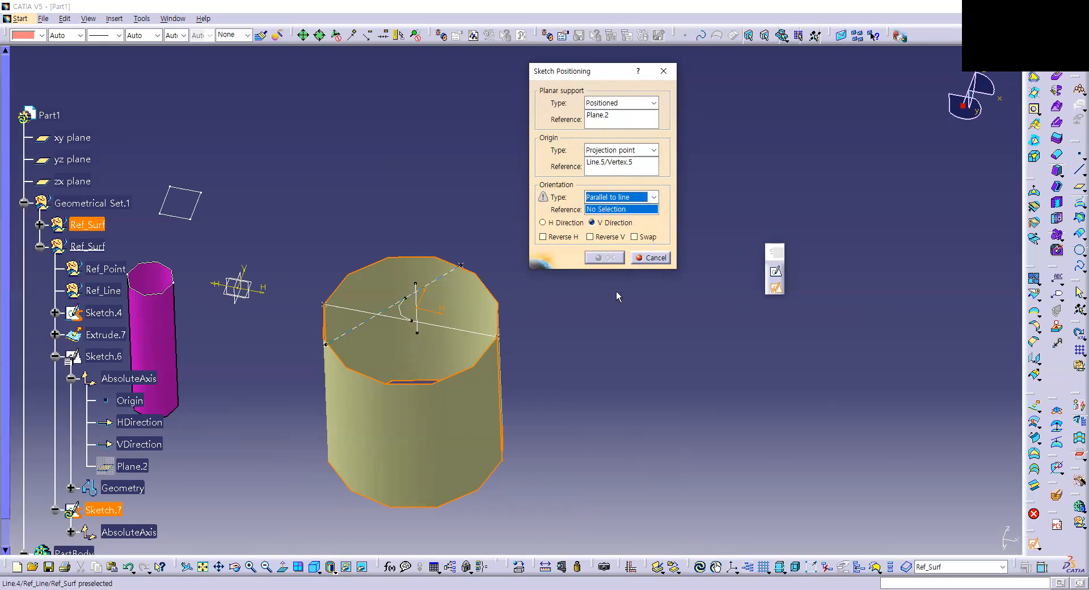
Compare H Direction and V Direction along Line.4, choose H Direction, and apply Reverse H and Reverse V
left_click(579, 224)
left_click(612, 223)
left_click(577, 224)
left_click(603, 223)
left_click(560, 224)
left_click(549, 240)
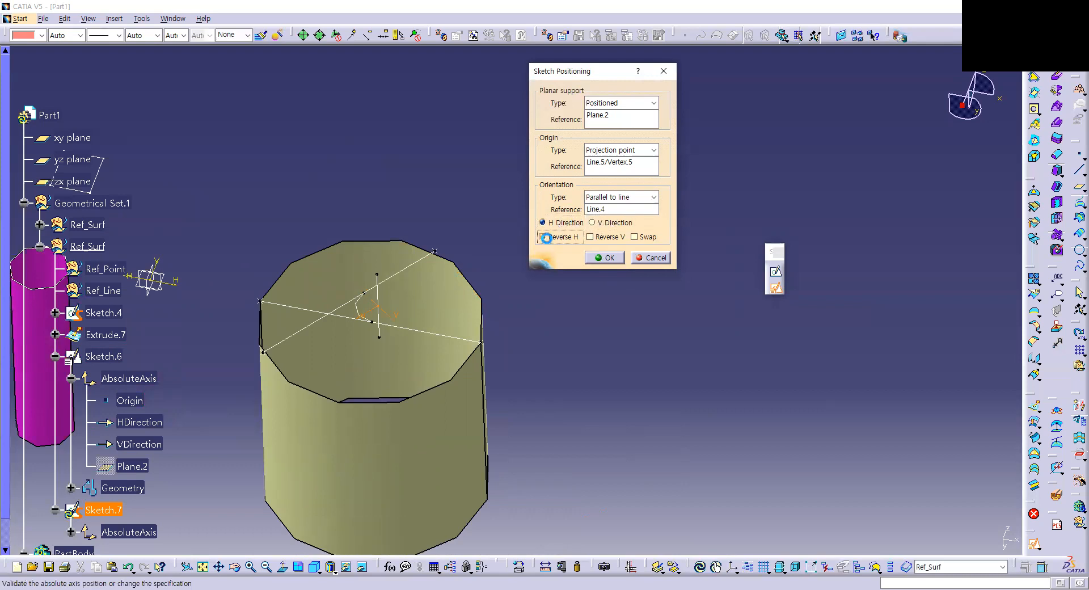
left_click(595, 238)
Confirm the sketch positioning and exit the sketch workbench
left_click(608, 259)
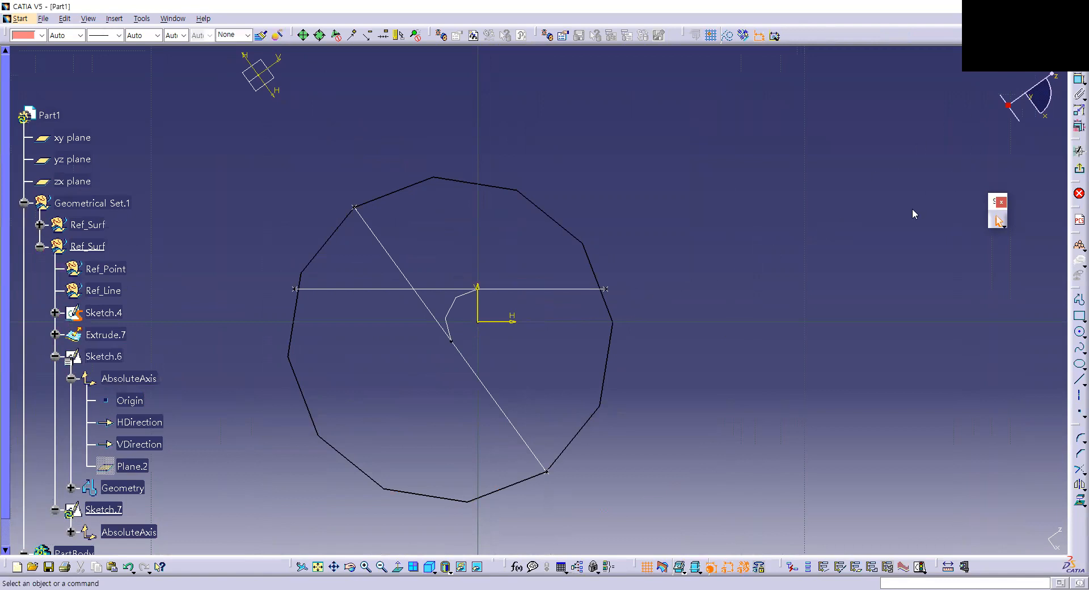
left_click(1079, 167)
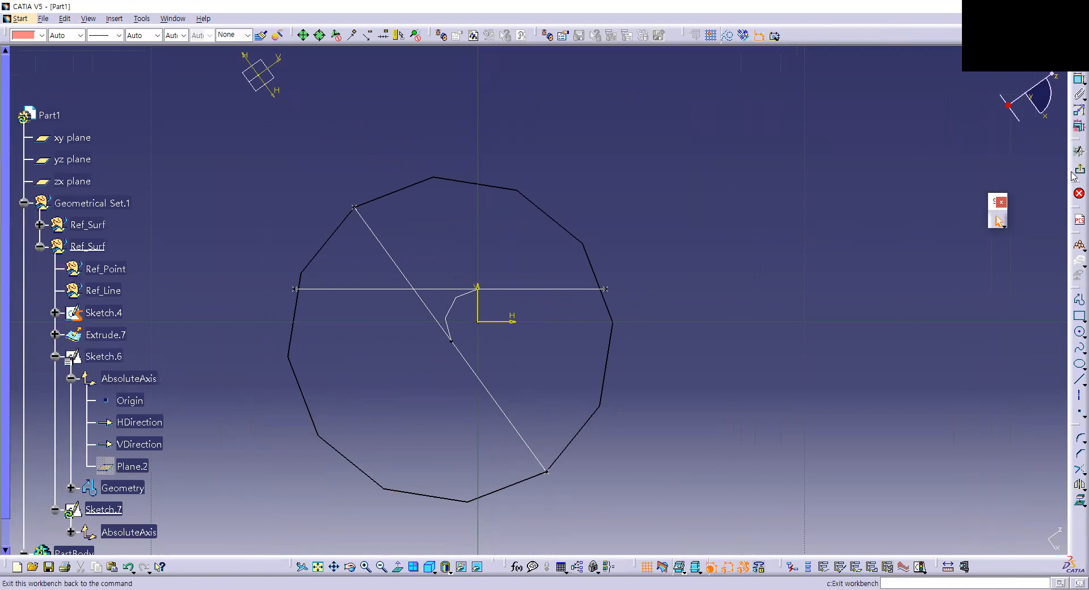